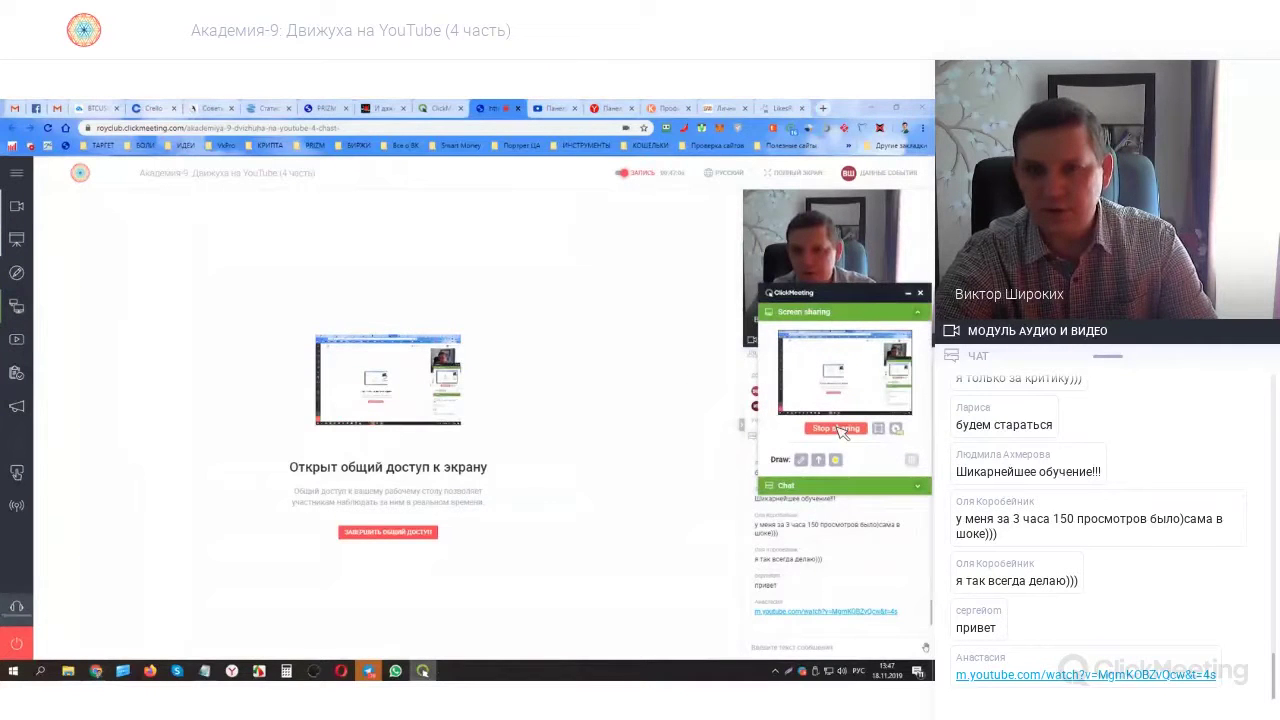
- Switch to the YTMonster dashboard and examine the account's COIN balance
{"action": "left_click", "coordinate": [916, 293]}
{"action": "left_click", "coordinate": [560, 109]}
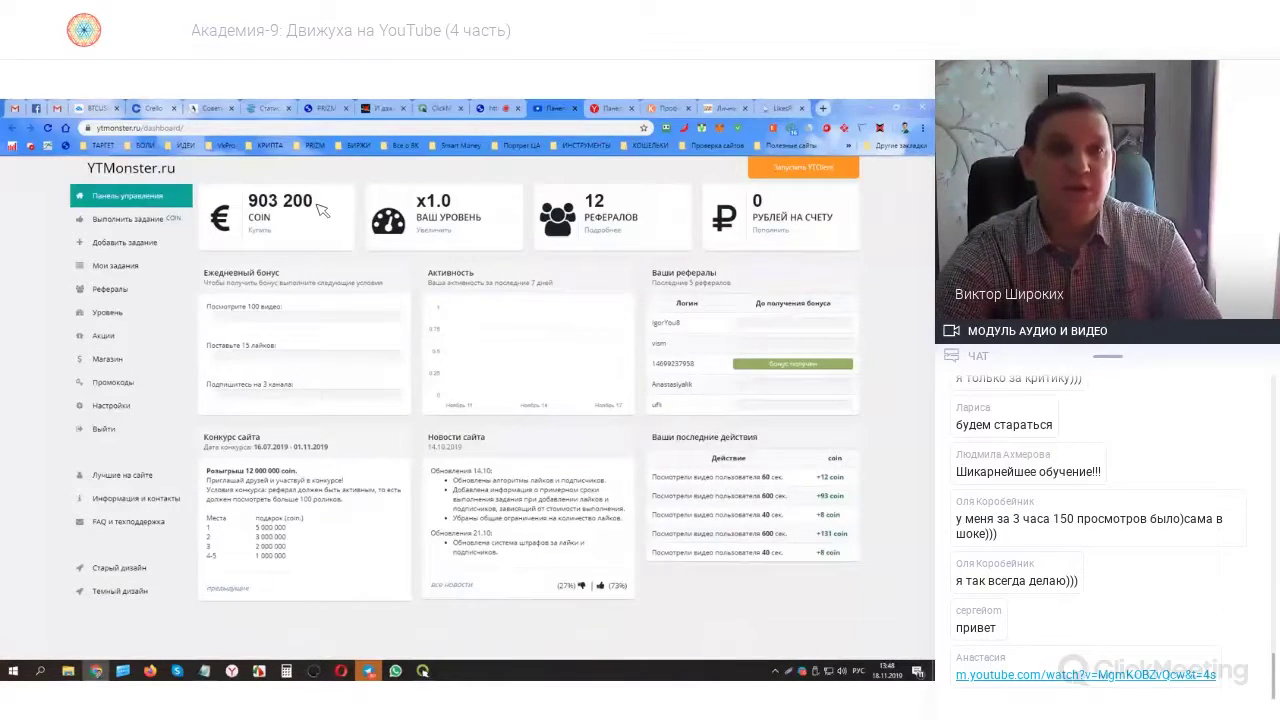
{"action": "triple_click", "coordinate": [258, 222]}
{"action": "left_click", "coordinate": [257, 222]}
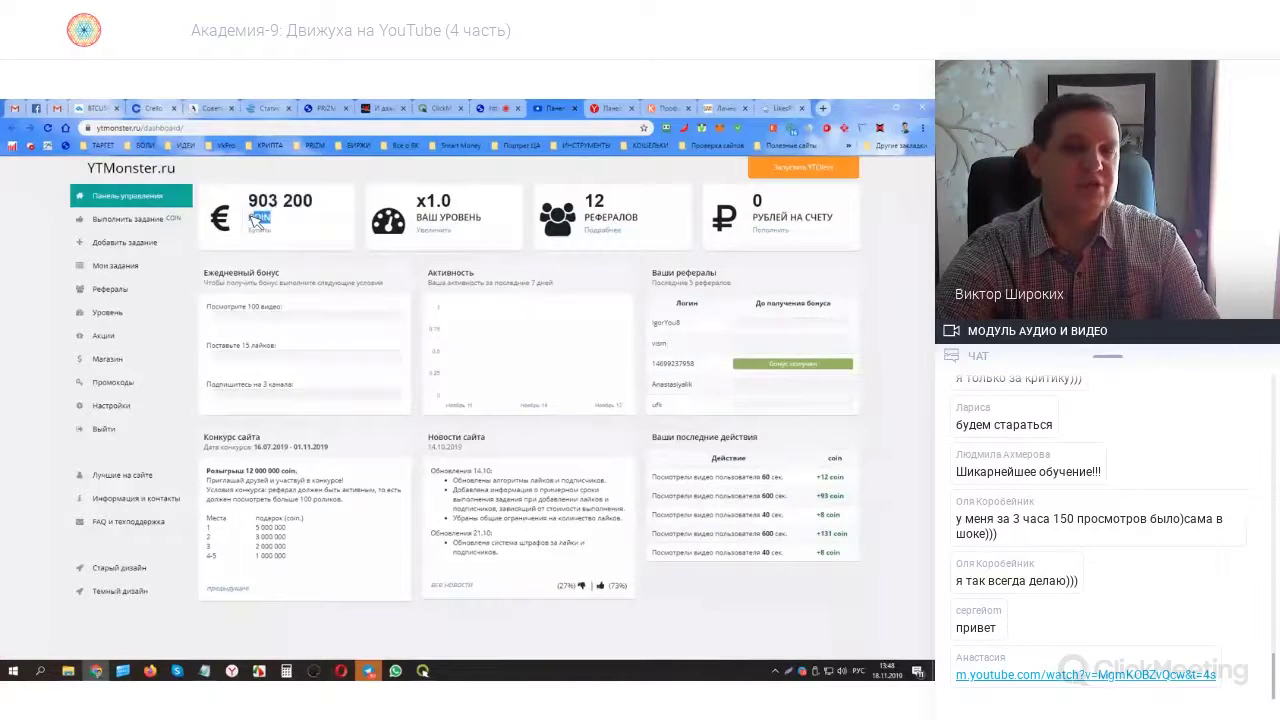
{"action": "triple_click", "coordinate": [256, 222]}
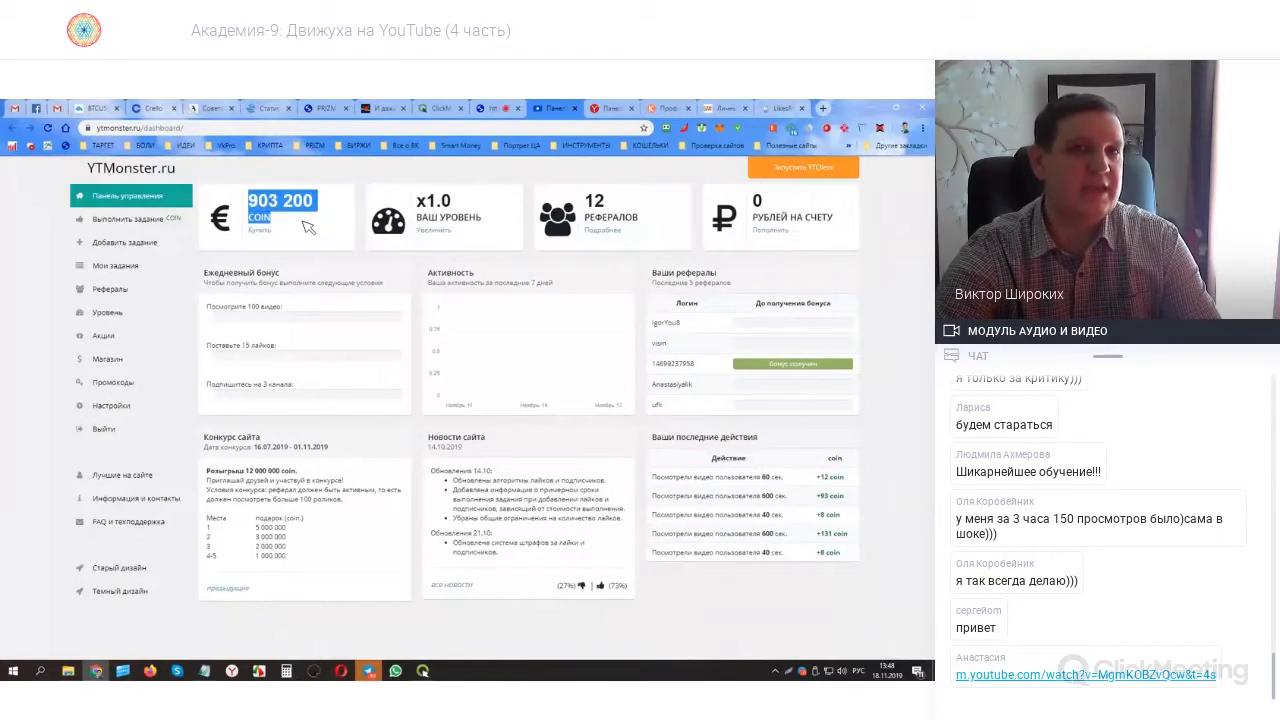
{"action": "left_click", "coordinate": [330, 178]}
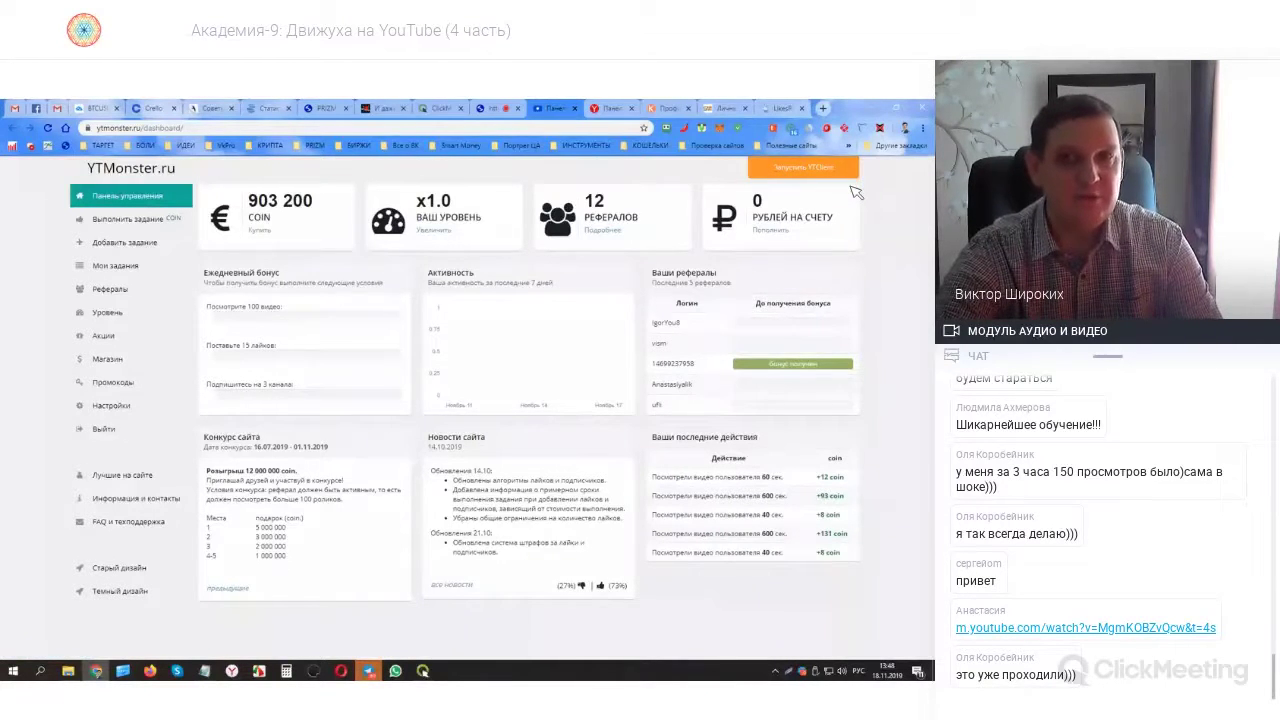
- View the task-execution page, and open the form for adding a YouTube task
{"action": "left_click", "coordinate": [135, 224]}
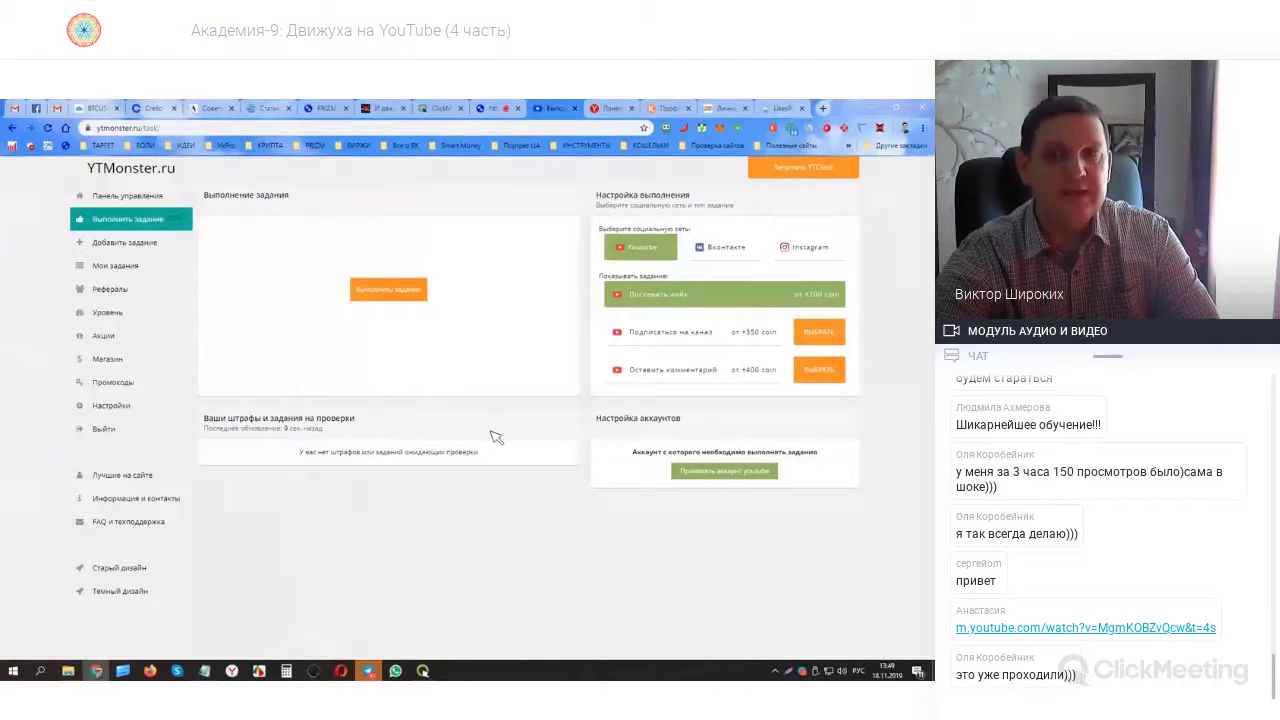
{"action": "left_click", "coordinate": [135, 244]}
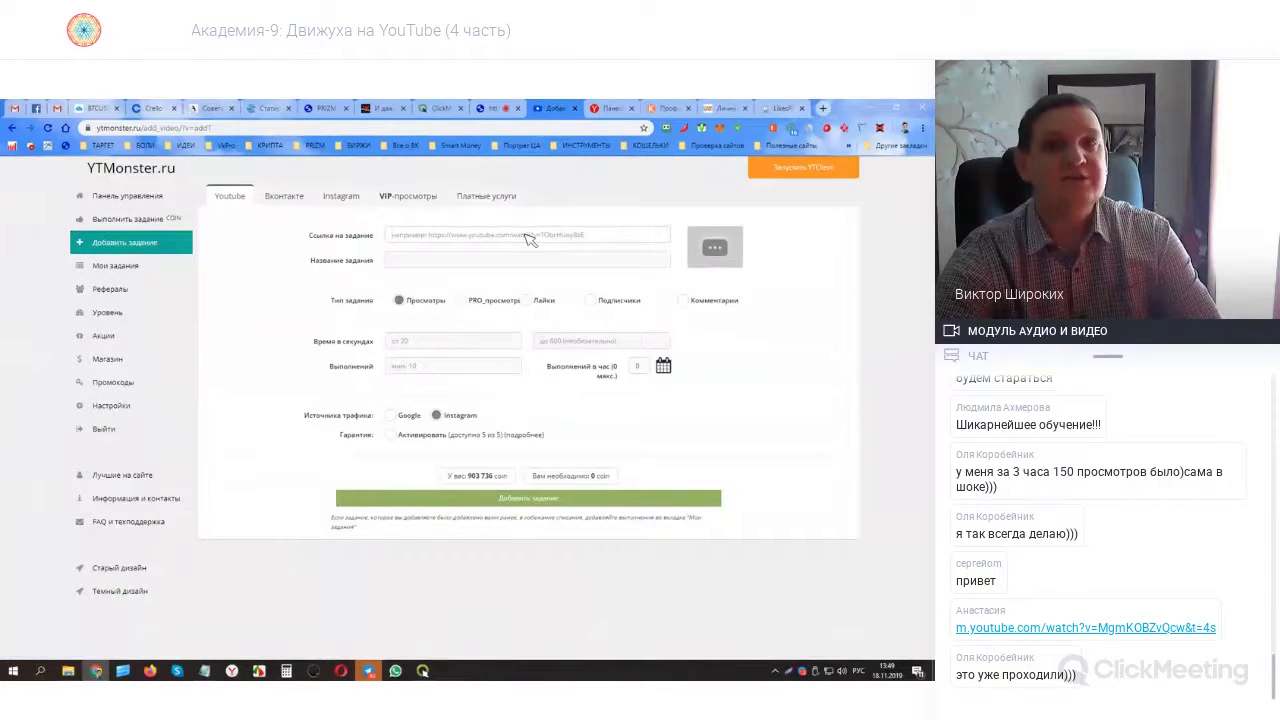
- In Telegram, copy the YouTube link of the PRIZM P2P trading video from the #РойДвижухаНаЮтубе group and return to YTMonster
{"action": "left_click", "coordinate": [376, 670]}
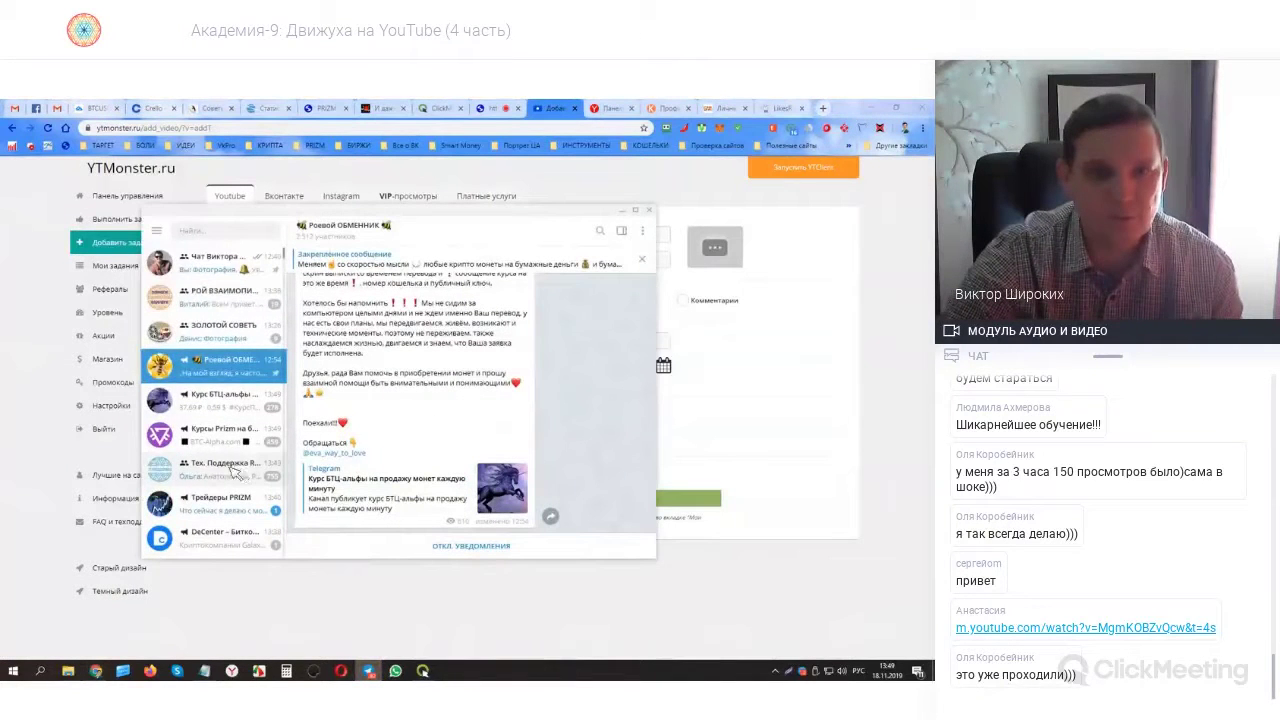
{"action": "scroll", "coordinate": [225, 470], "scroll_direction": "down", "scroll_amount": 5}
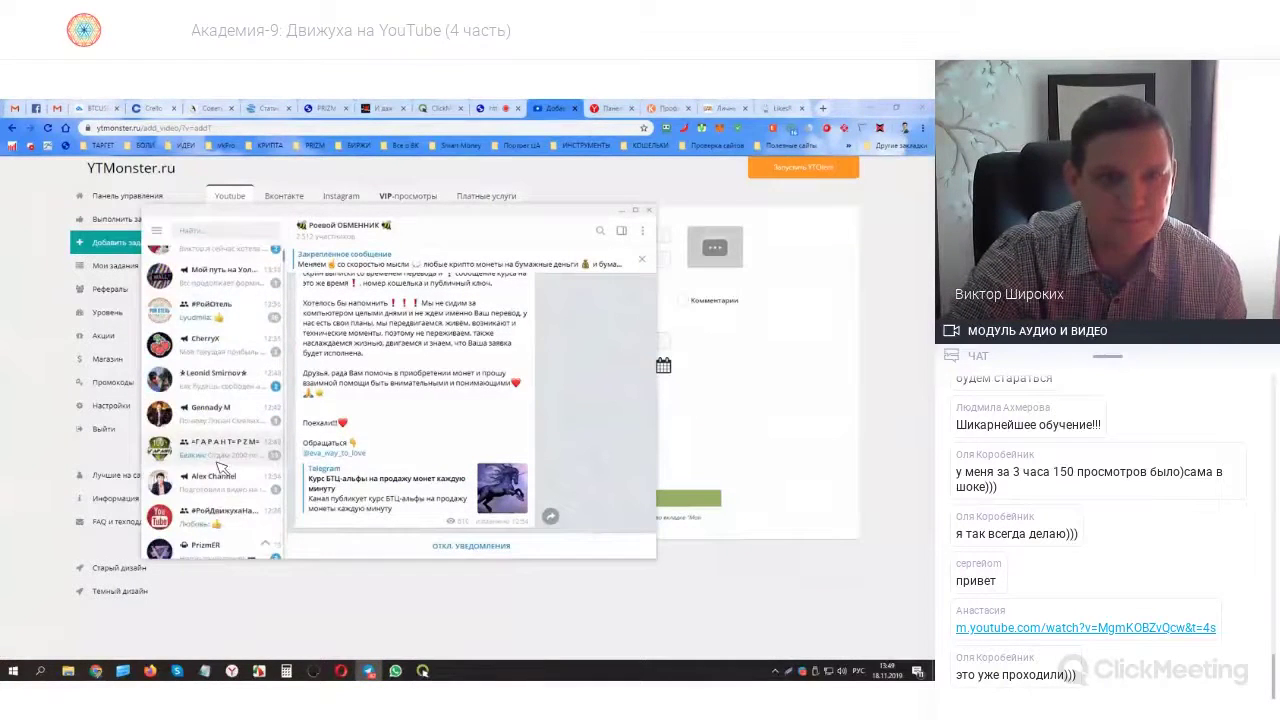
{"action": "scroll", "coordinate": [222, 468], "scroll_direction": "down", "scroll_amount": 1}
{"action": "left_click", "coordinate": [224, 478]}
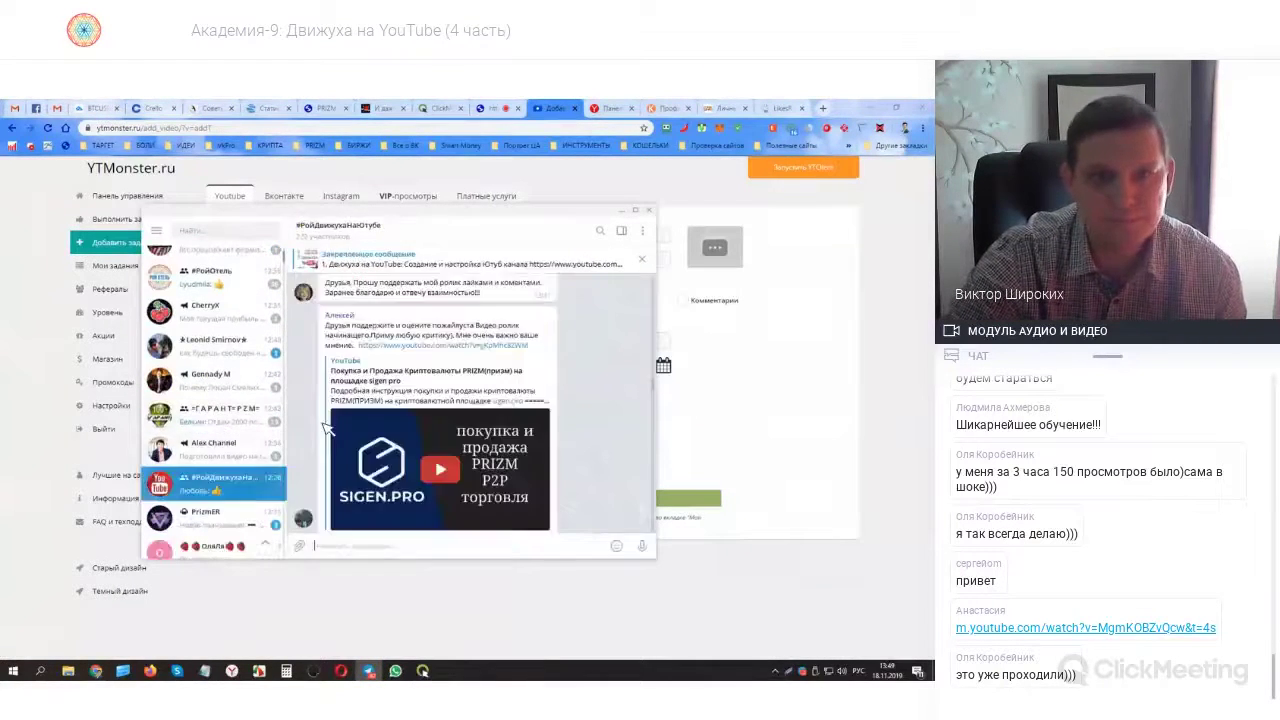
{"action": "right_click", "coordinate": [440, 356]}
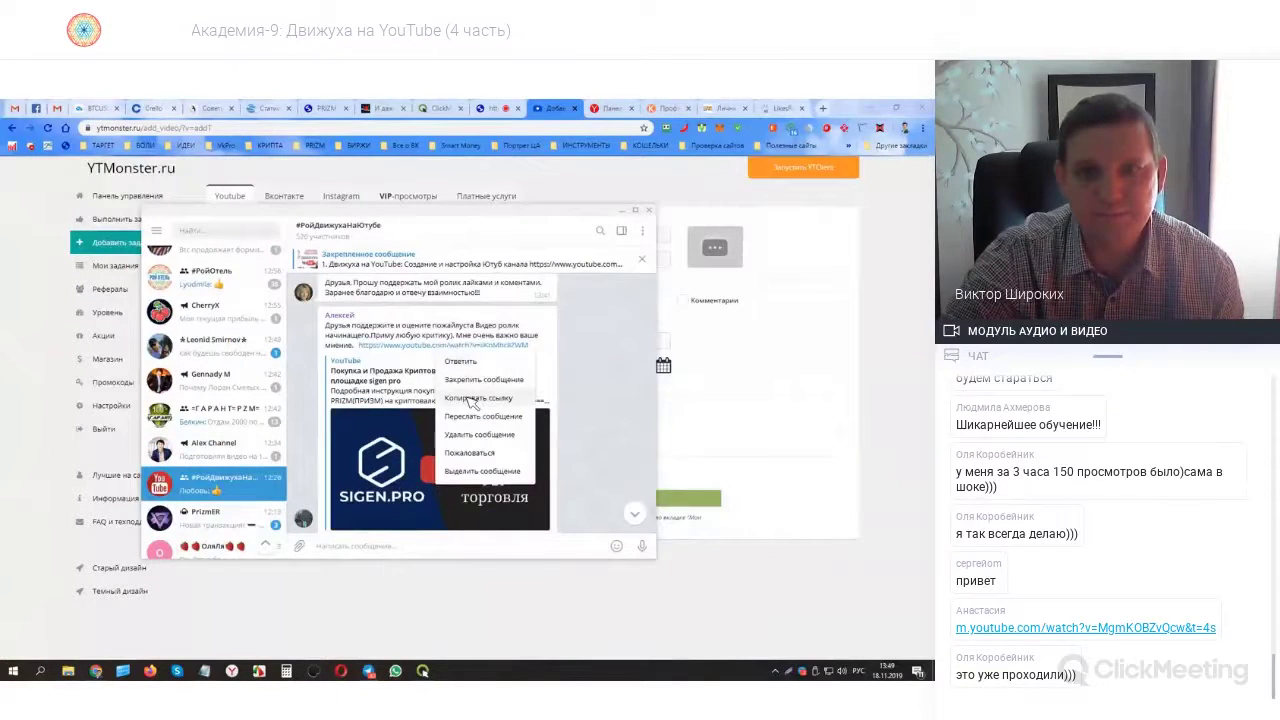
{"action": "left_click", "coordinate": [473, 400]}
{"action": "left_click", "coordinate": [620, 210]}
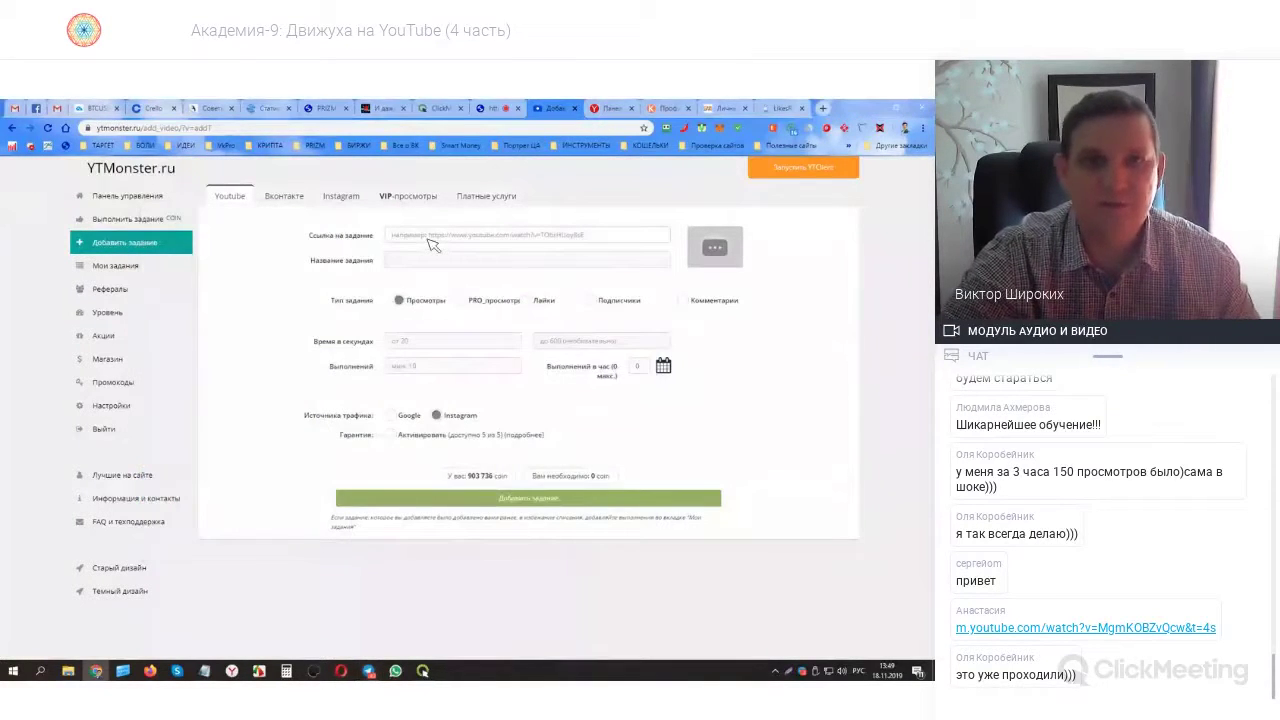
- Enter the copied YouTube video link as the task link and set the viewing time to 30 seconds
{"action": "left_click", "coordinate": [437, 238]}
{"action": "type", "text": "https://www.youtube.com/watch?v=jKpMhc8ZWM"}
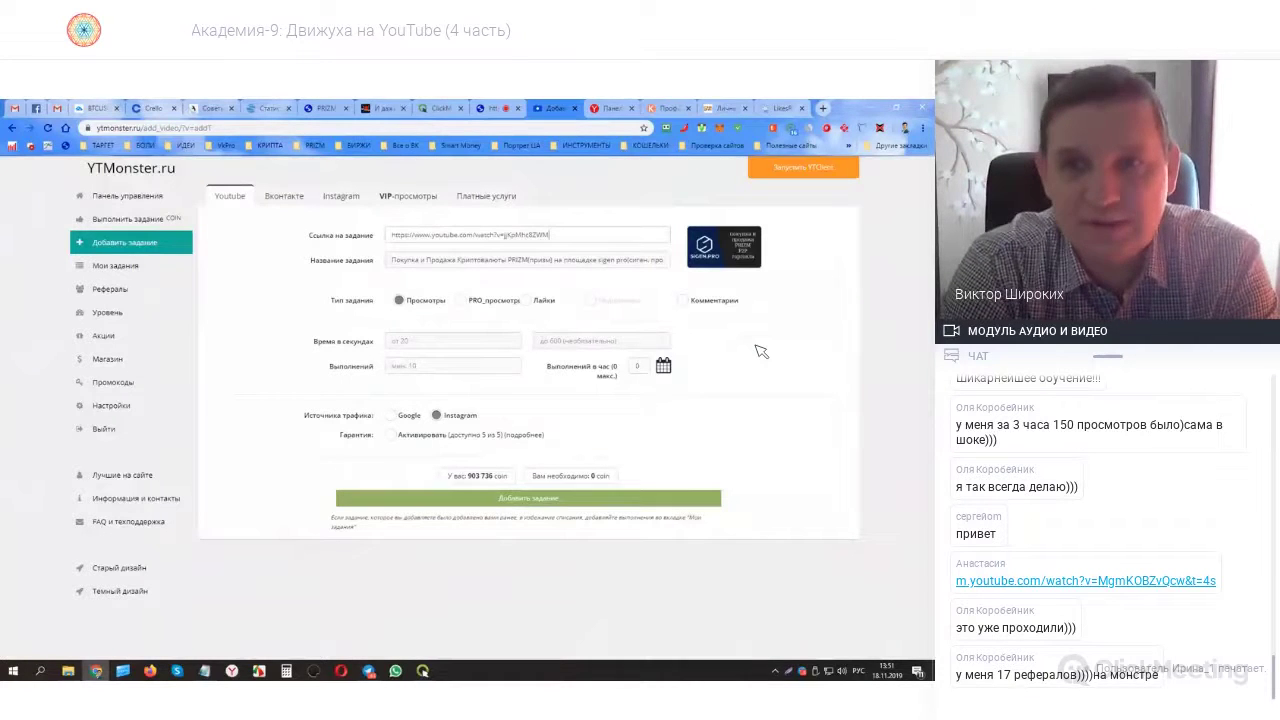
{"action": "left_click", "coordinate": [424, 344]}
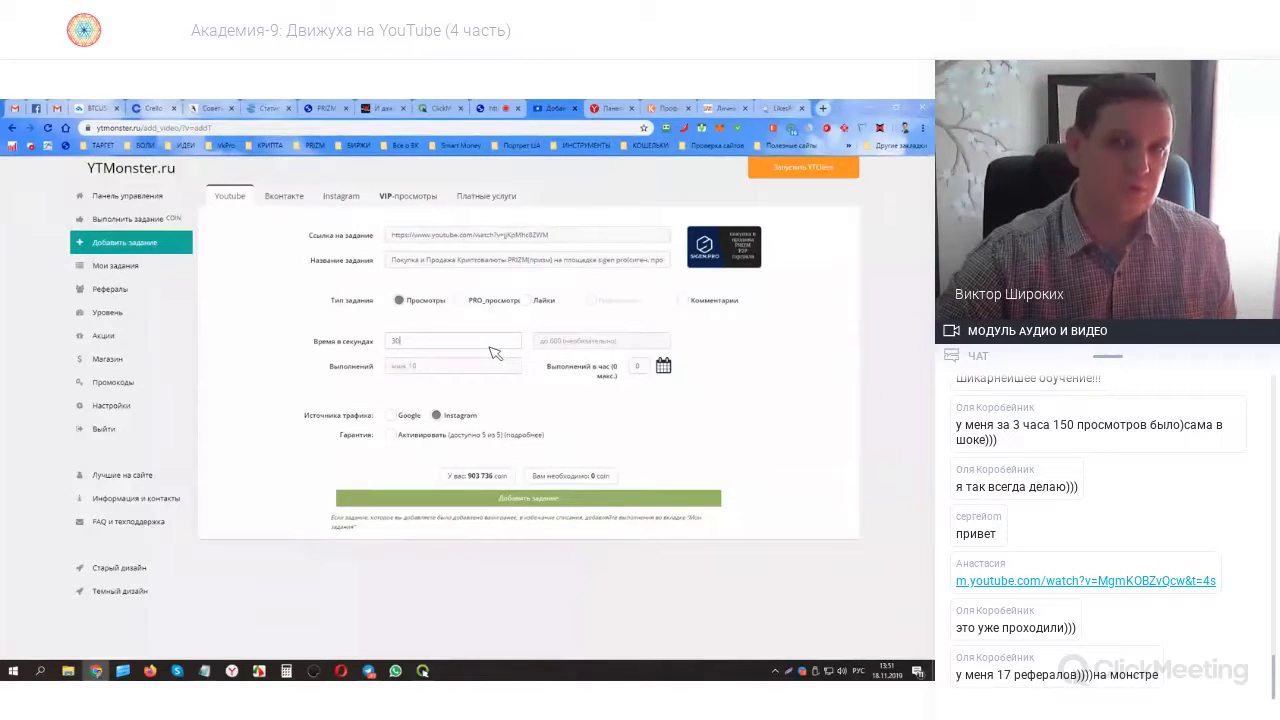
{"action": "left_click_drag", "start_coordinate": [487, 352], "coordinate": [329, 350]}
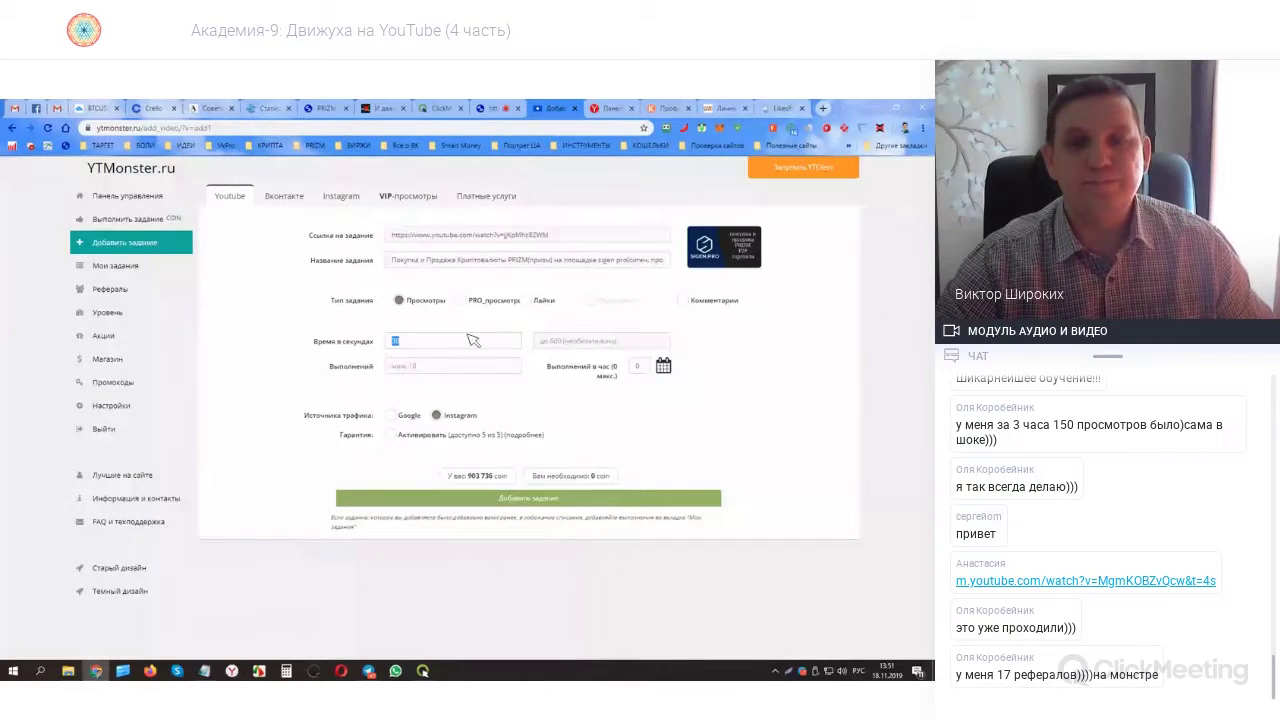
- Change the task type to Лайки and examine the cost per completion
{"action": "left_click", "coordinate": [535, 305]}
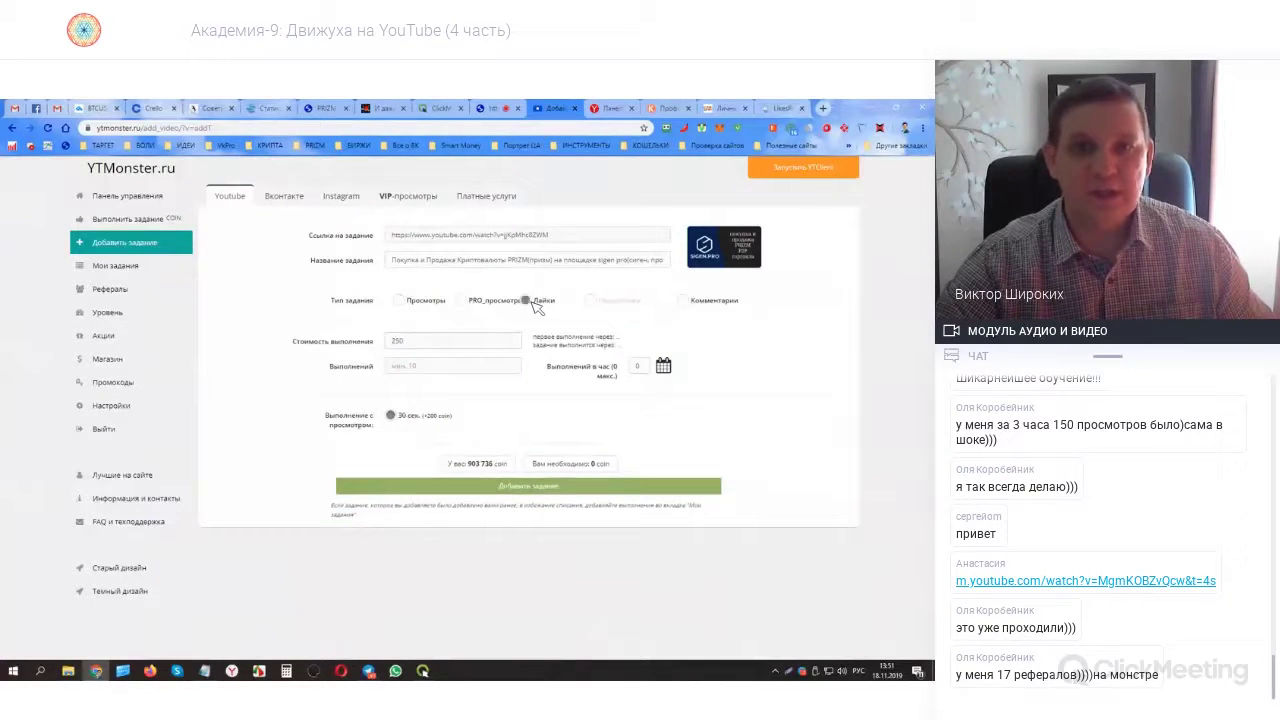
{"action": "double_click", "coordinate": [397, 342]}
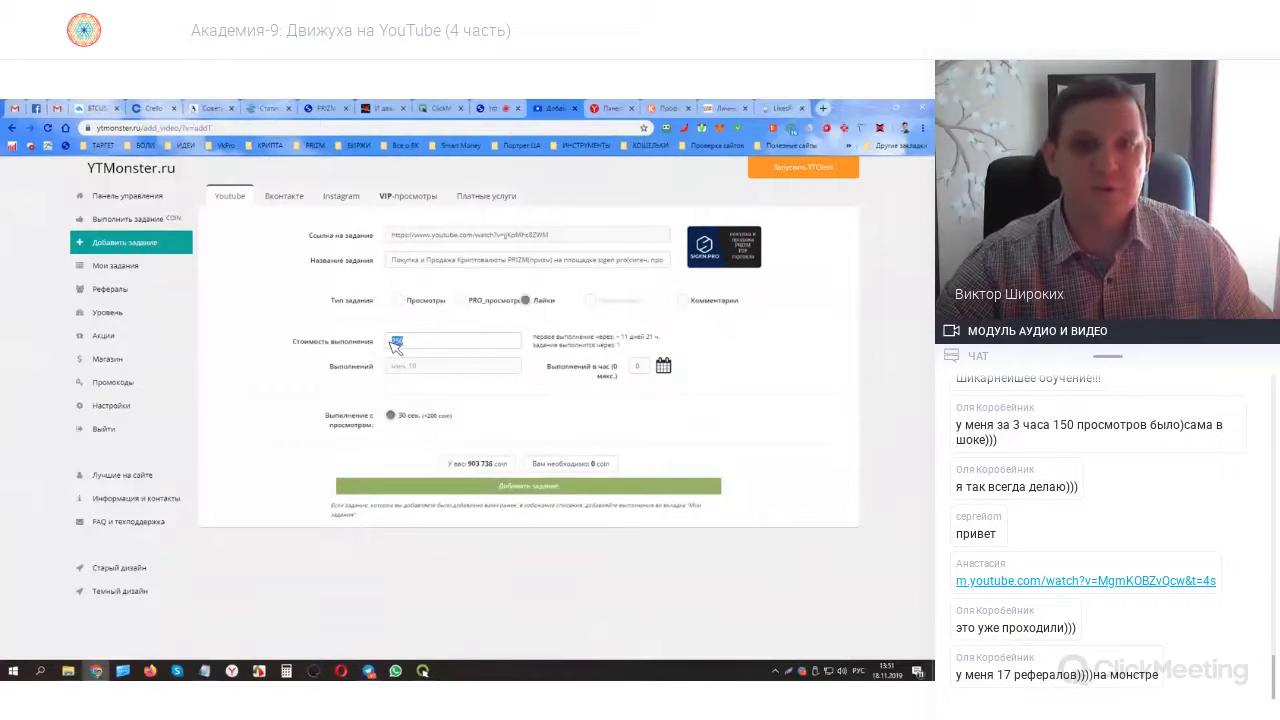
{"action": "left_click", "coordinate": [766, 361]}
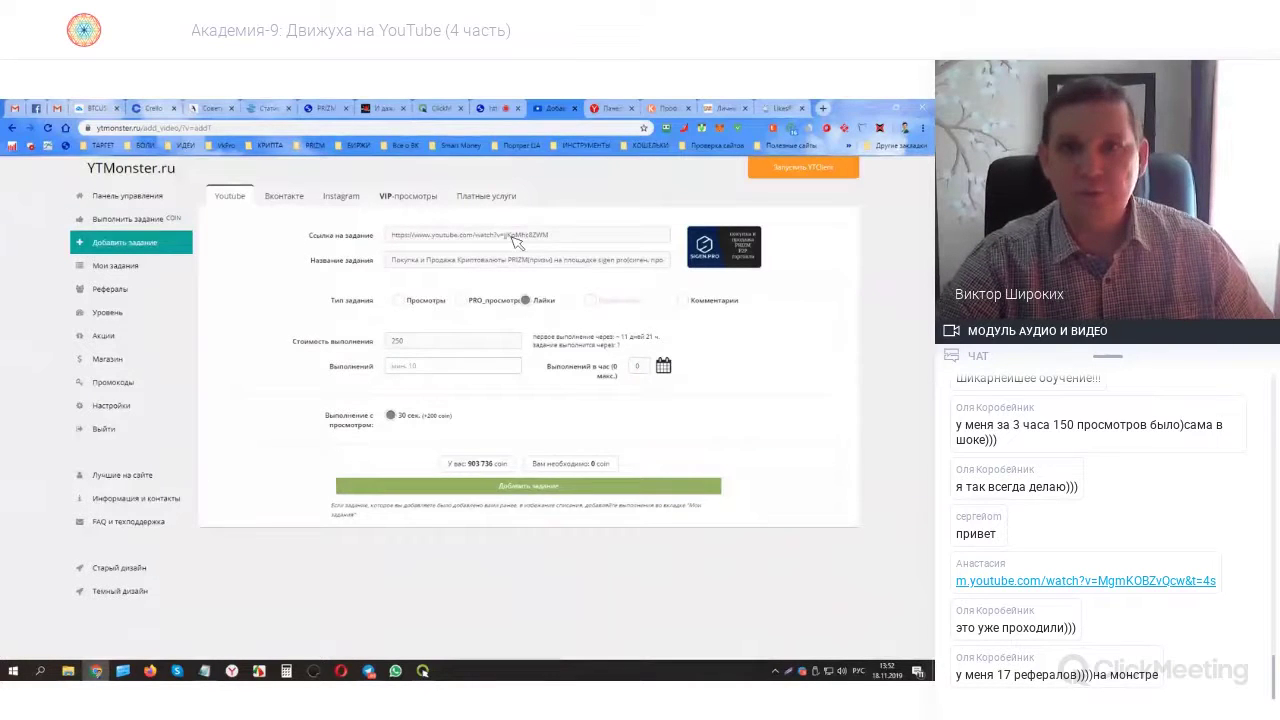
- Switch to YTuber, open the form for adding a task and look through the available task types
{"action": "left_click", "coordinate": [612, 108]}
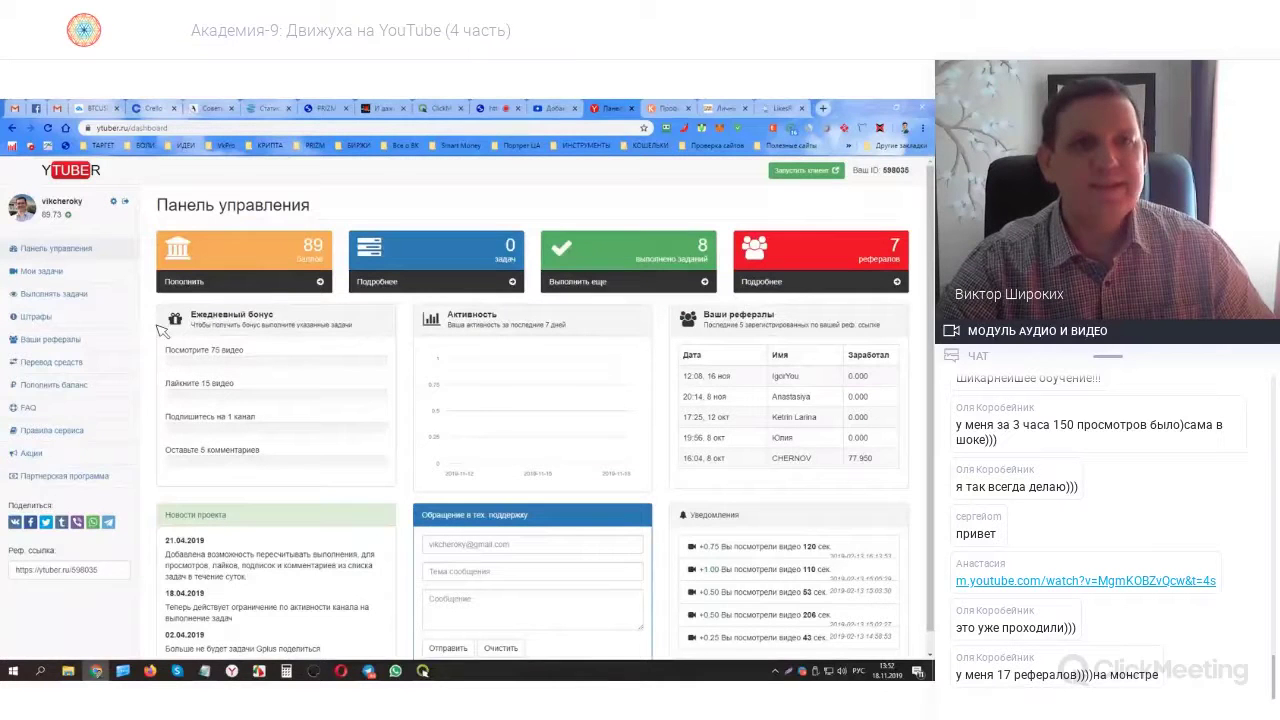
{"action": "left_click", "coordinate": [55, 276]}
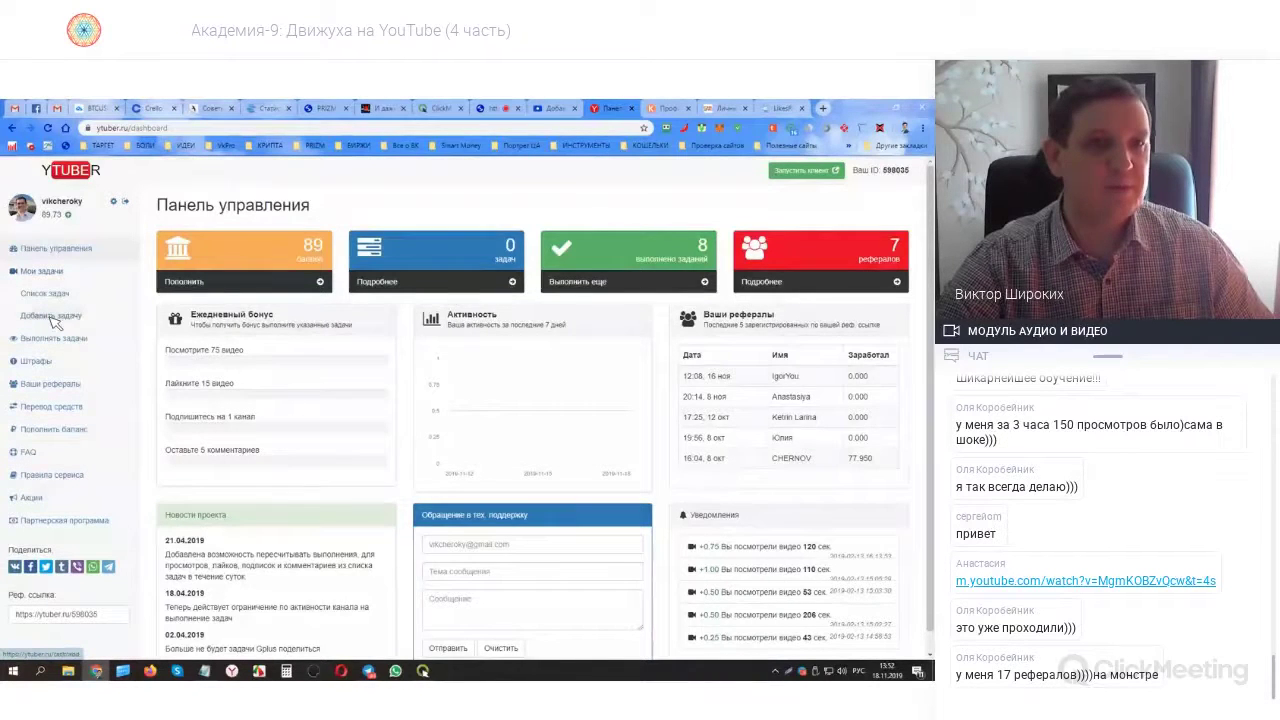
{"action": "left_click", "coordinate": [52, 316]}
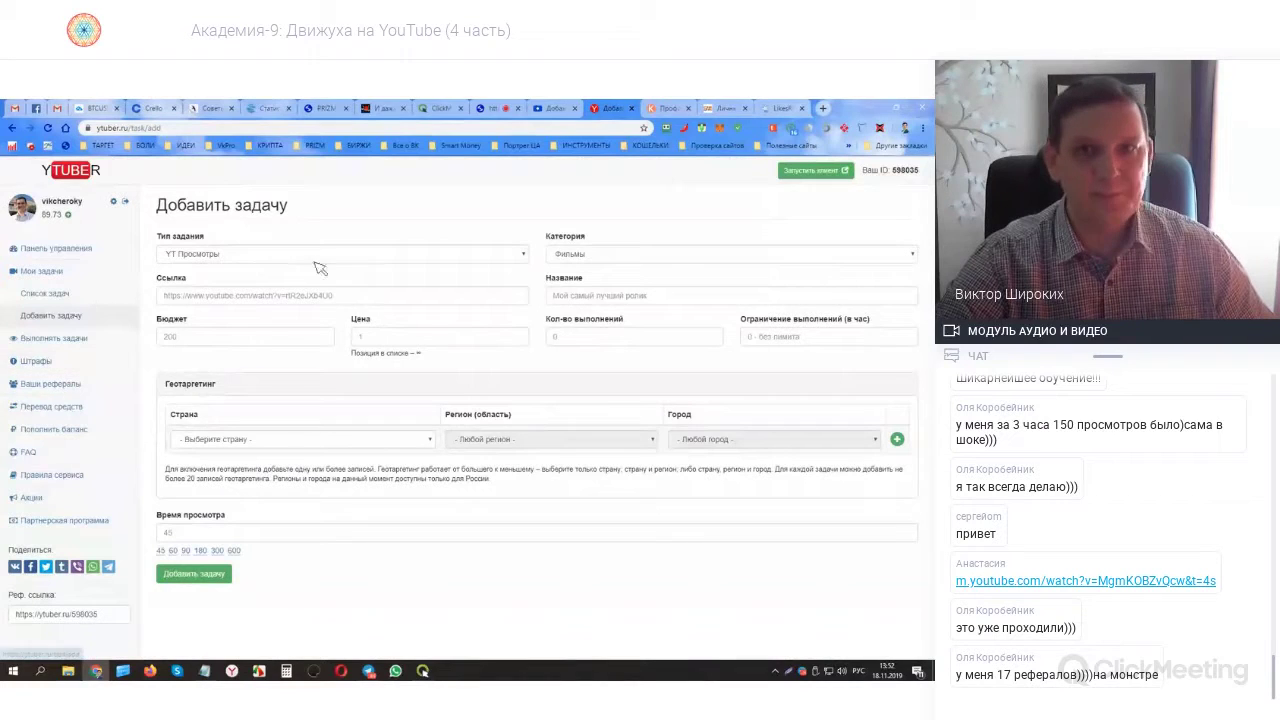
{"action": "left_click", "coordinate": [286, 257]}
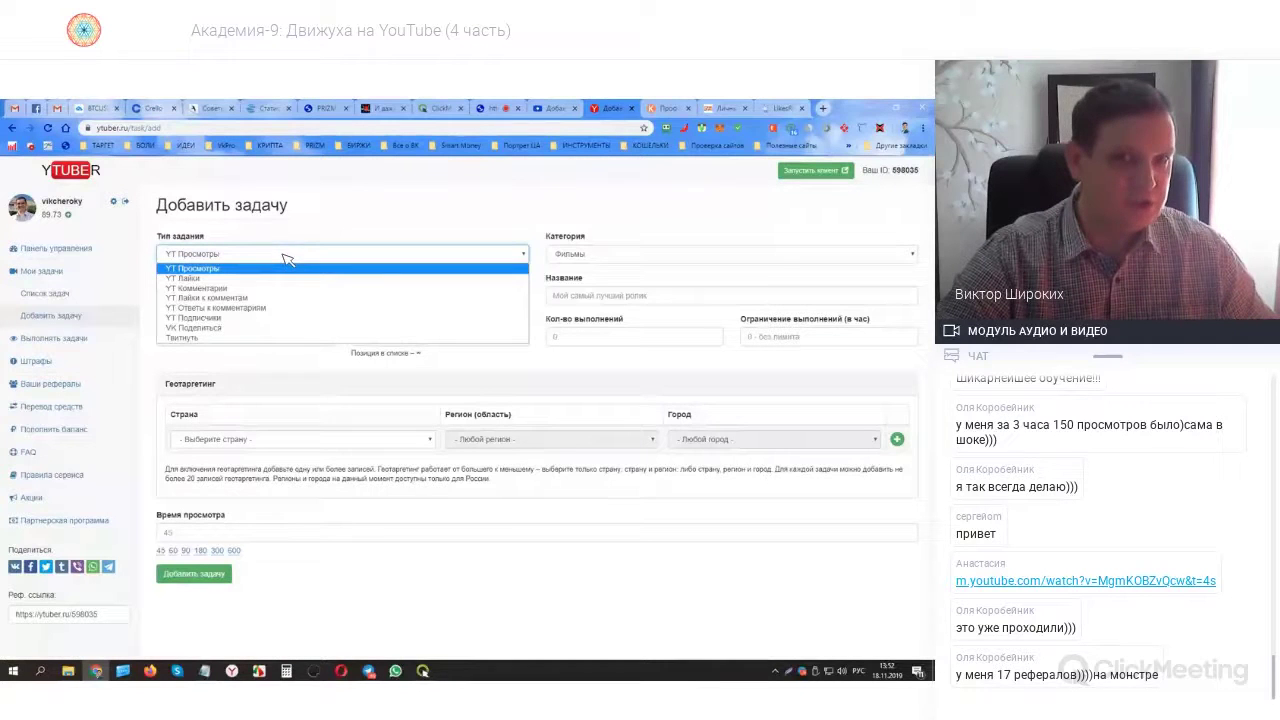
{"action": "left_click", "coordinate": [393, 235]}
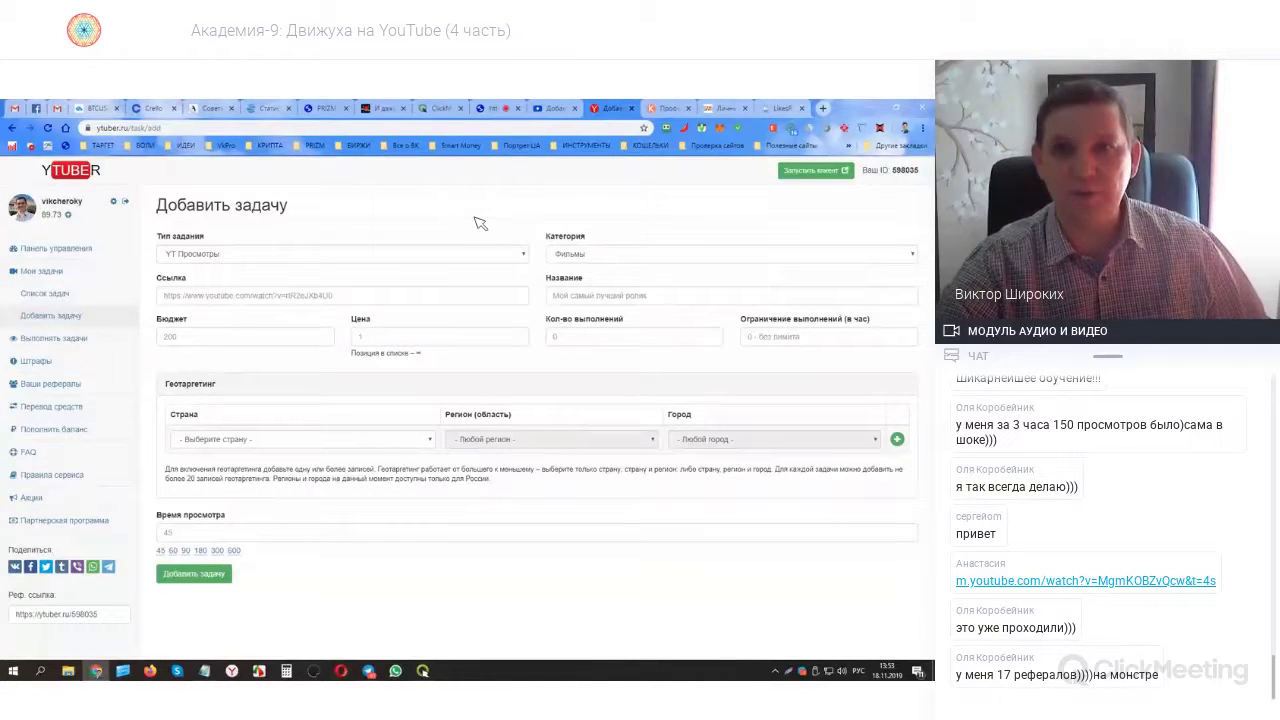
- Set the task's category to Обучение and enter the copied YouTube video link
{"action": "left_click", "coordinate": [693, 258]}
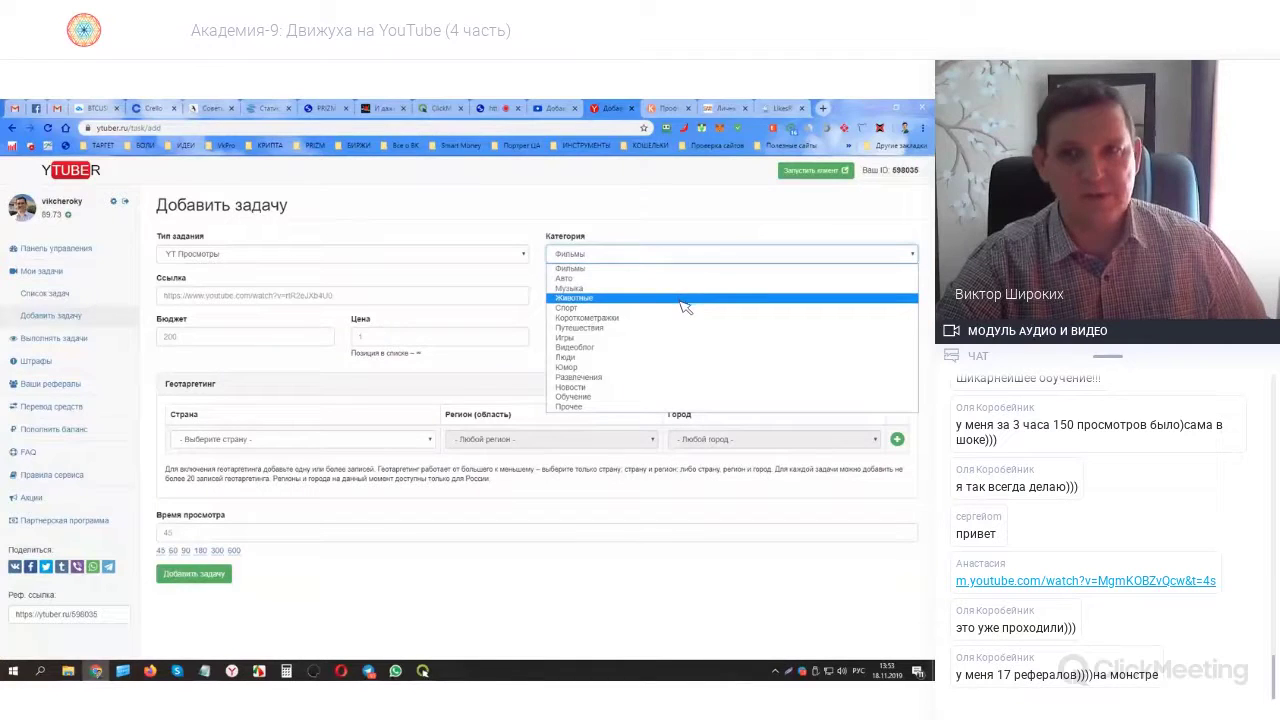
{"action": "left_click", "coordinate": [600, 397]}
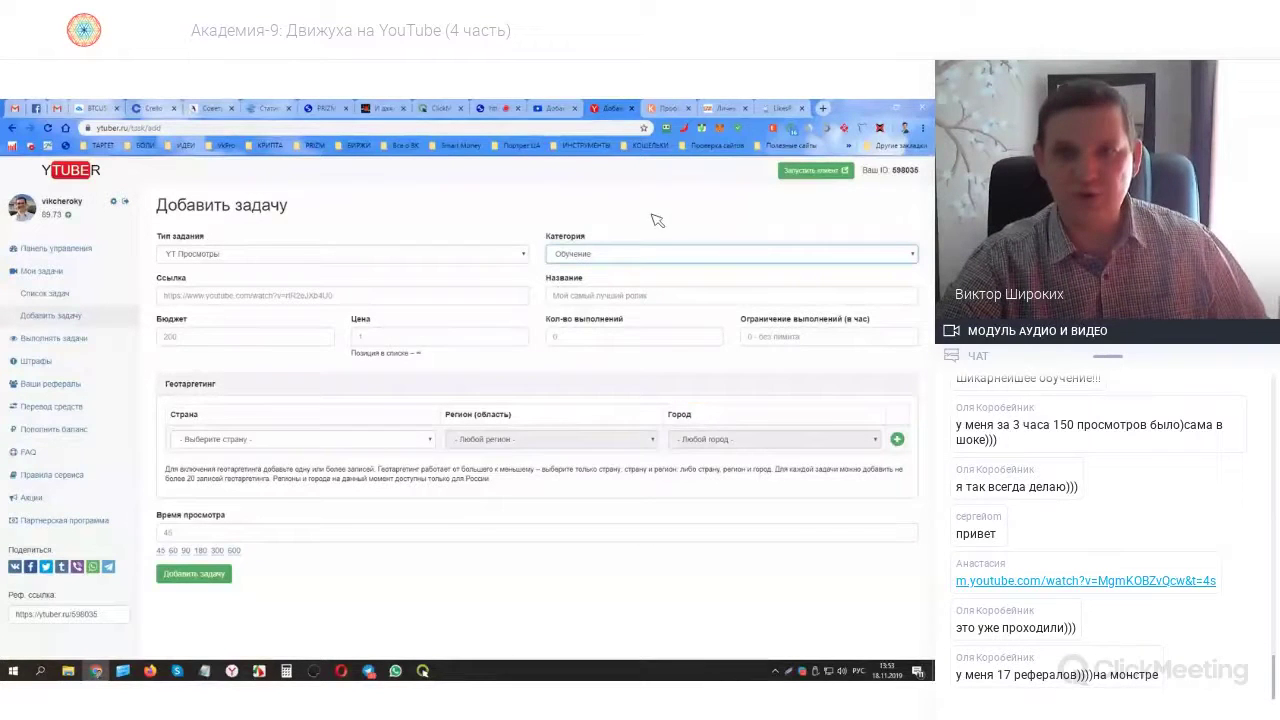
{"action": "left_click", "coordinate": [266, 302]}
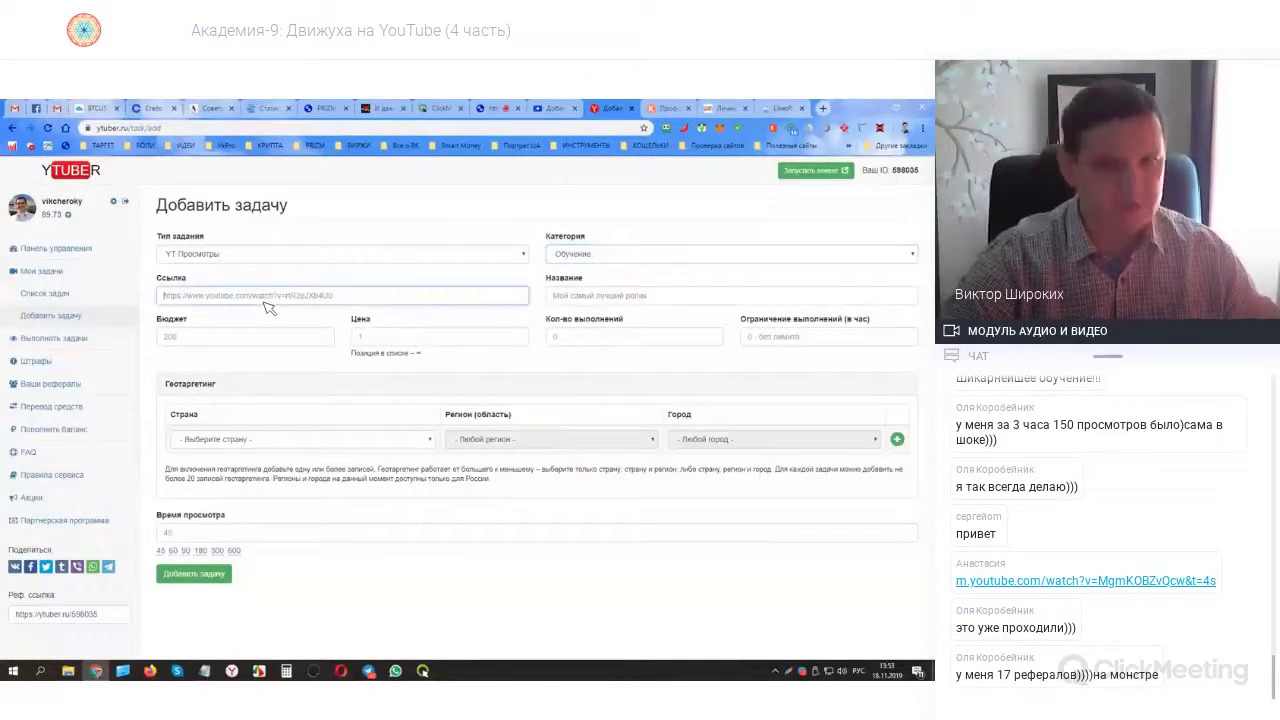
{"action": "type", "text": "https://www.youtube.com/watch?v=ijKMlhc8ZWM"}
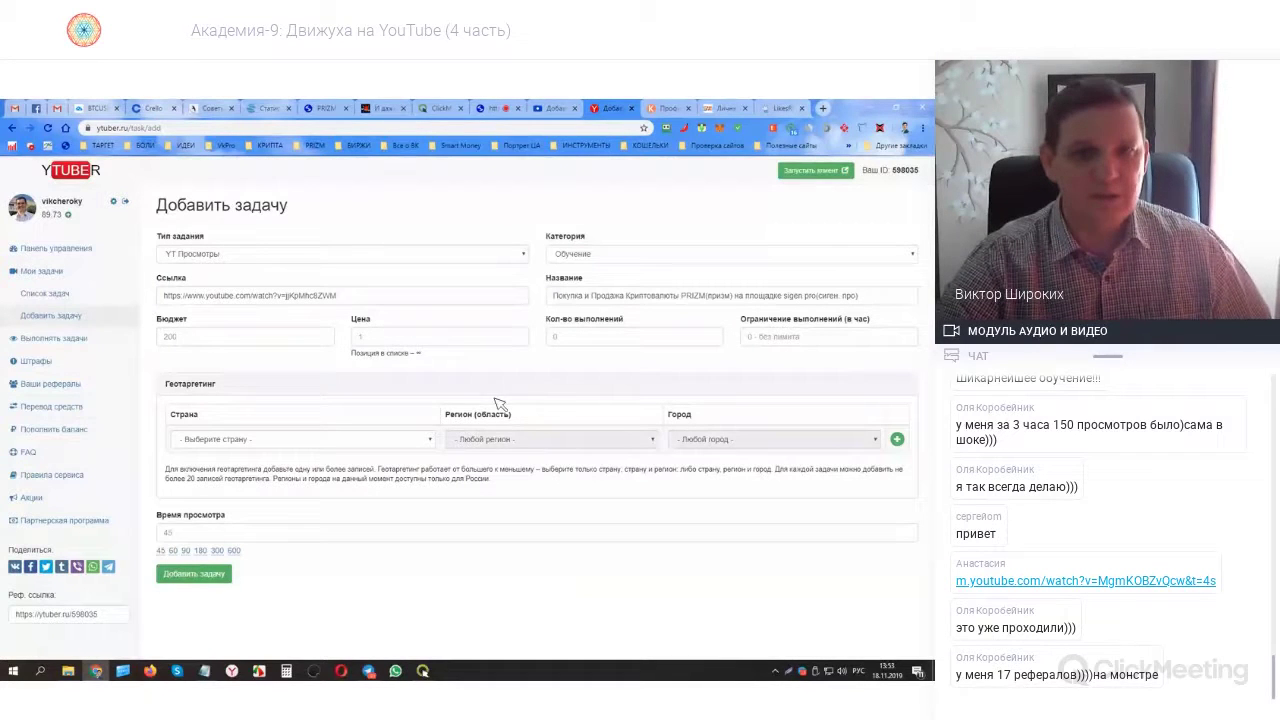
- Look through the countries offered for the task's geotargeting without choosing one
{"action": "left_click", "coordinate": [335, 443]}
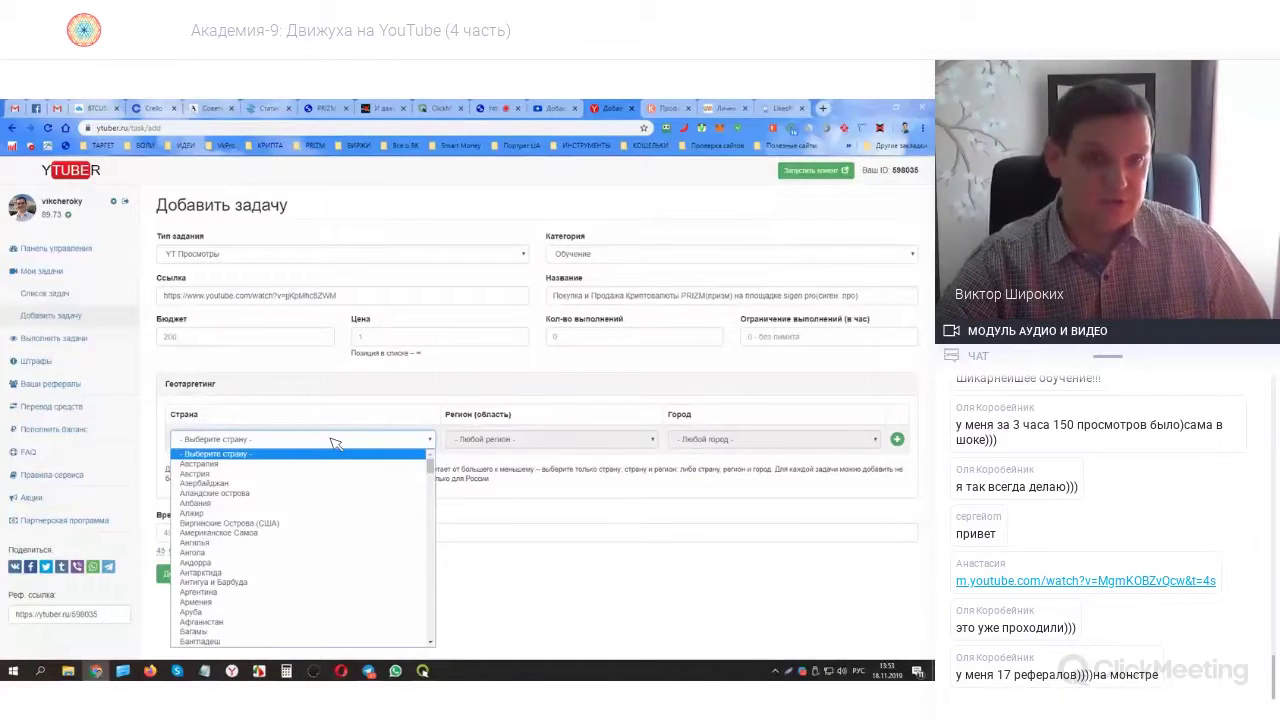
{"action": "left_click", "coordinate": [345, 413]}
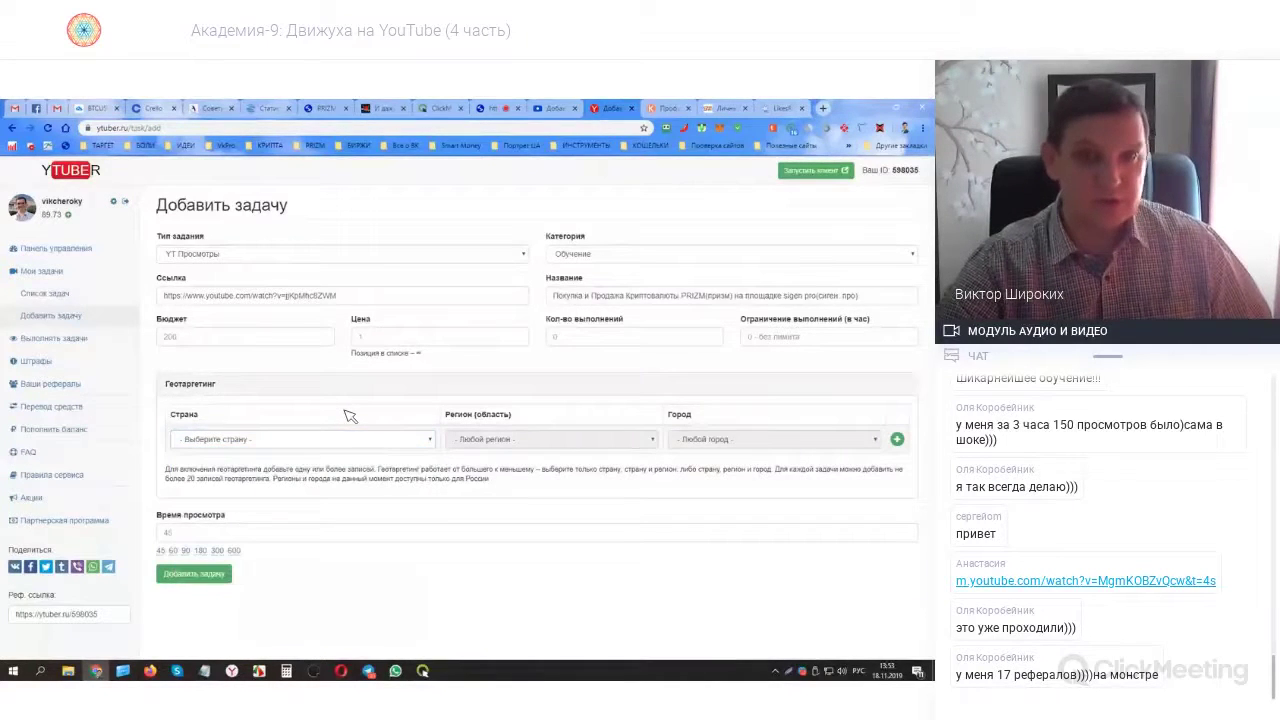
{"action": "left_click", "coordinate": [421, 441]}
{"action": "left_click", "coordinate": [421, 441]}
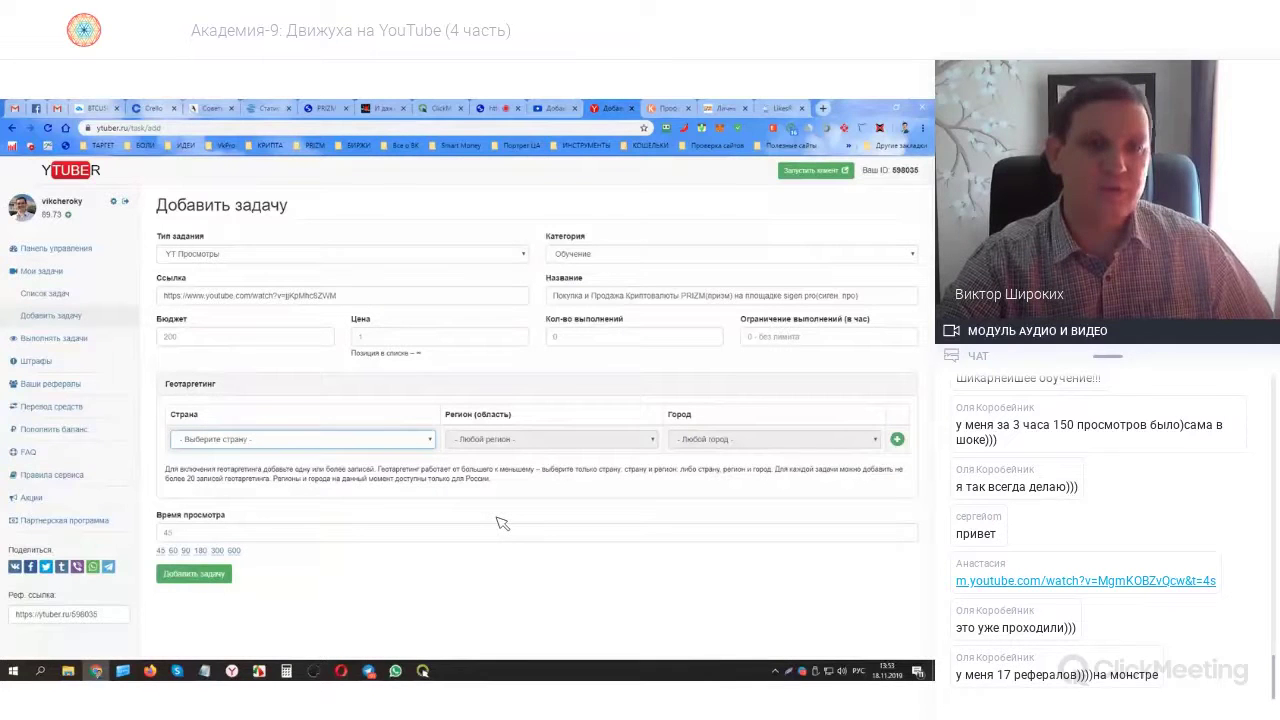
{"action": "left_click", "coordinate": [416, 440]}
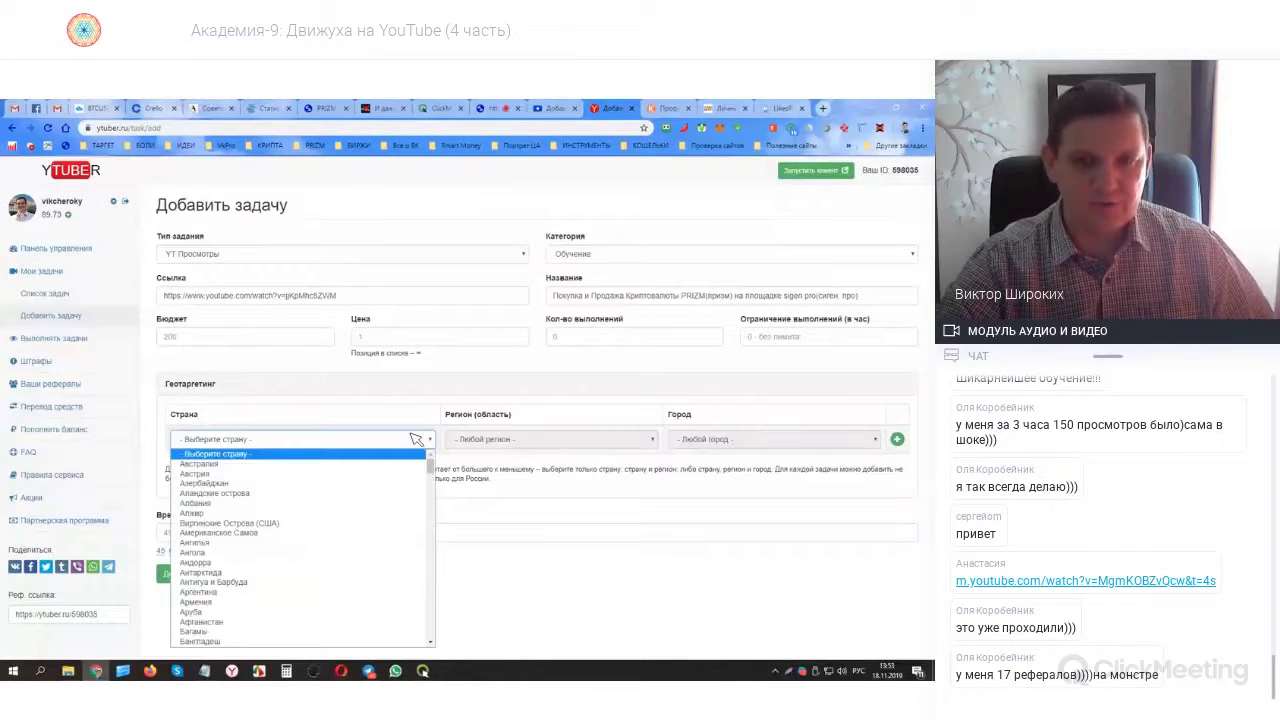
{"action": "left_click", "coordinate": [416, 440]}
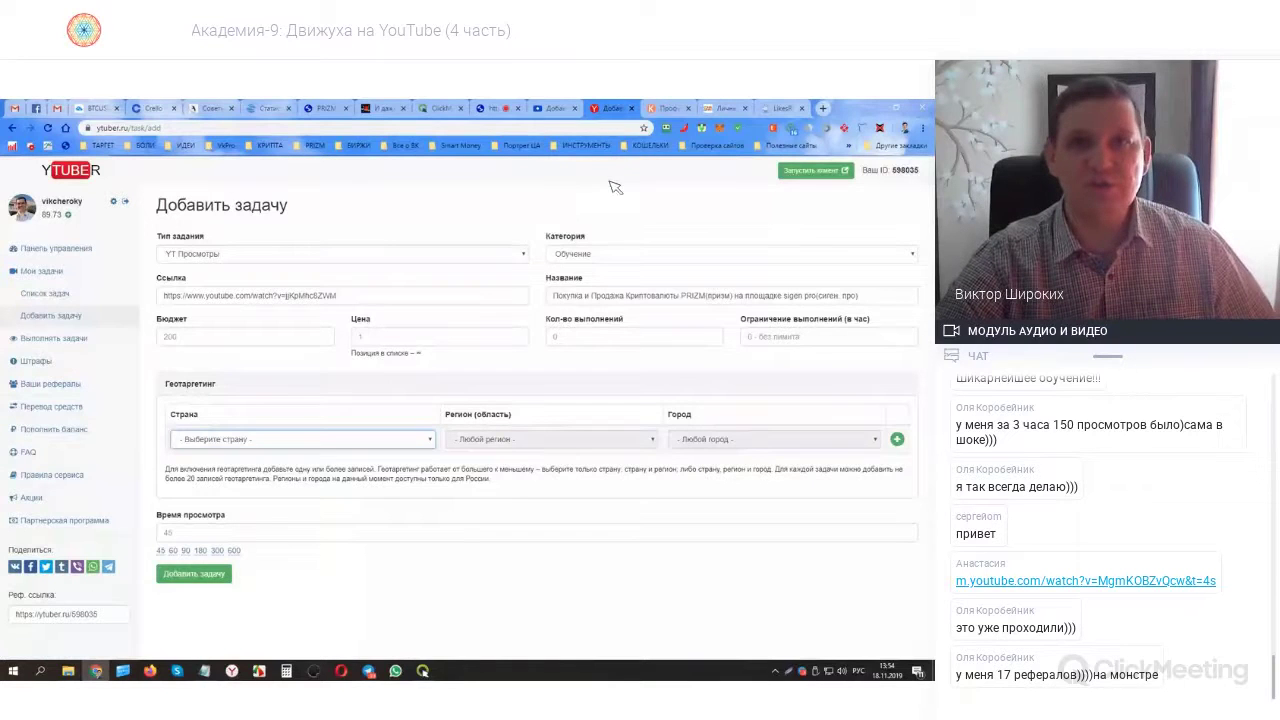
- Switch to KALEOSTRA and examine the rotation options up to the YouTube channel rotation
{"action": "left_click", "coordinate": [665, 108]}
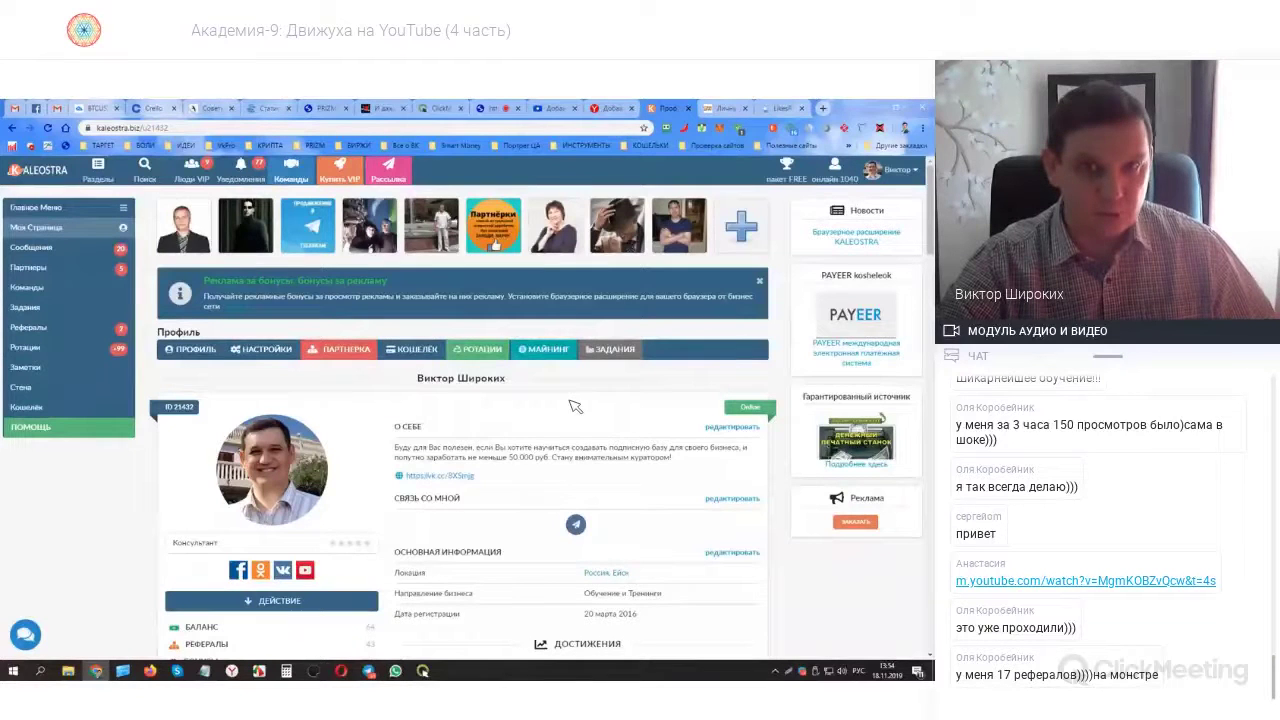
{"action": "left_click", "coordinate": [480, 355]}
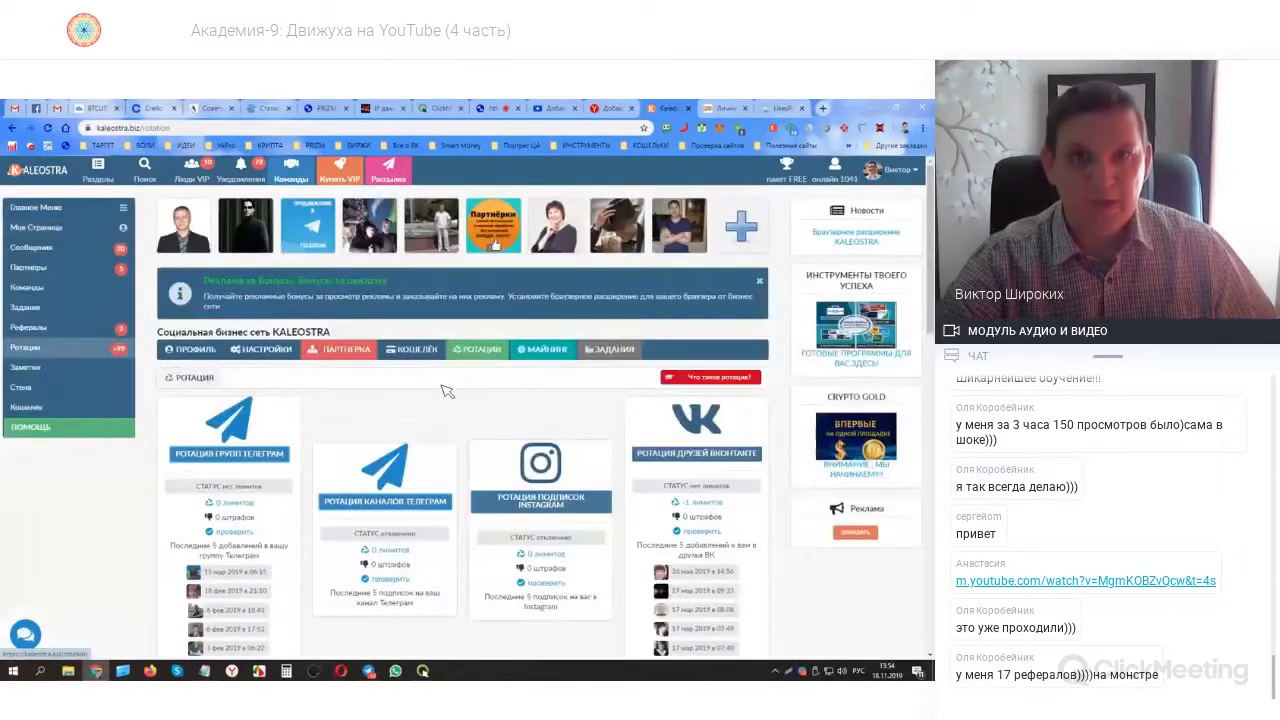
{"action": "scroll", "coordinate": [443, 391], "scroll_direction": "down", "scroll_amount": 1}
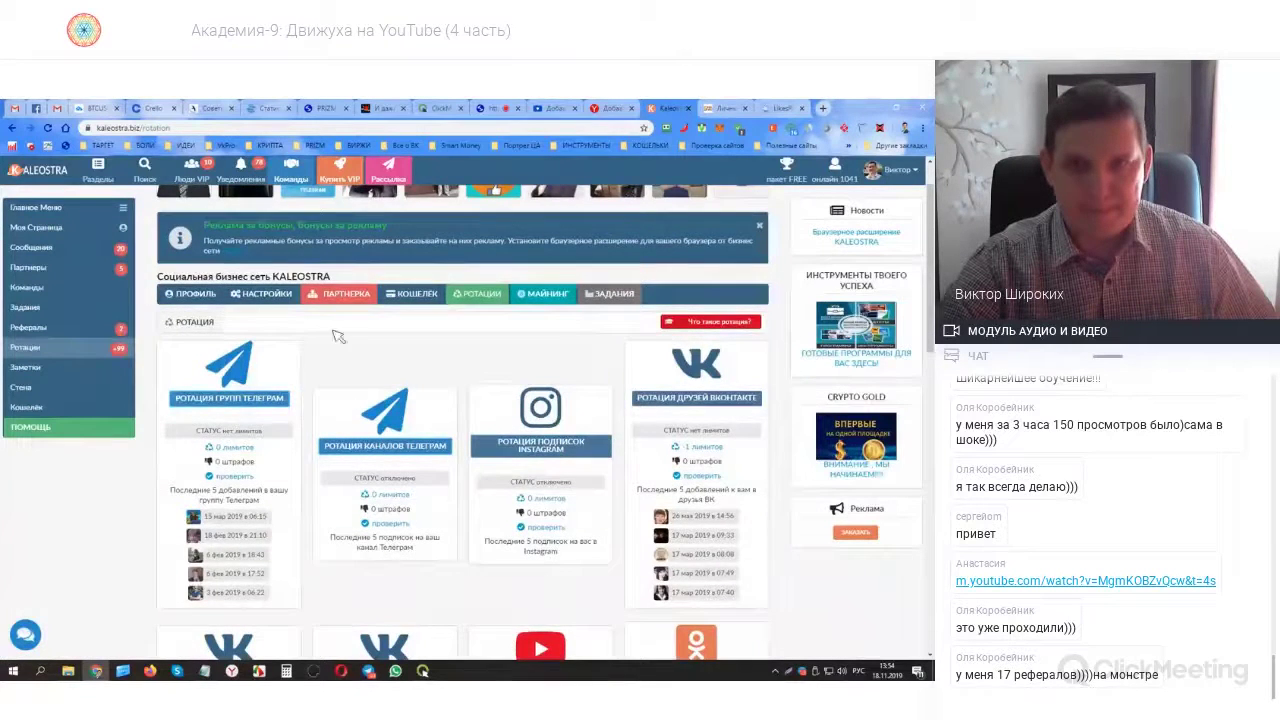
{"action": "scroll", "coordinate": [360, 340], "scroll_direction": "down", "scroll_amount": 3}
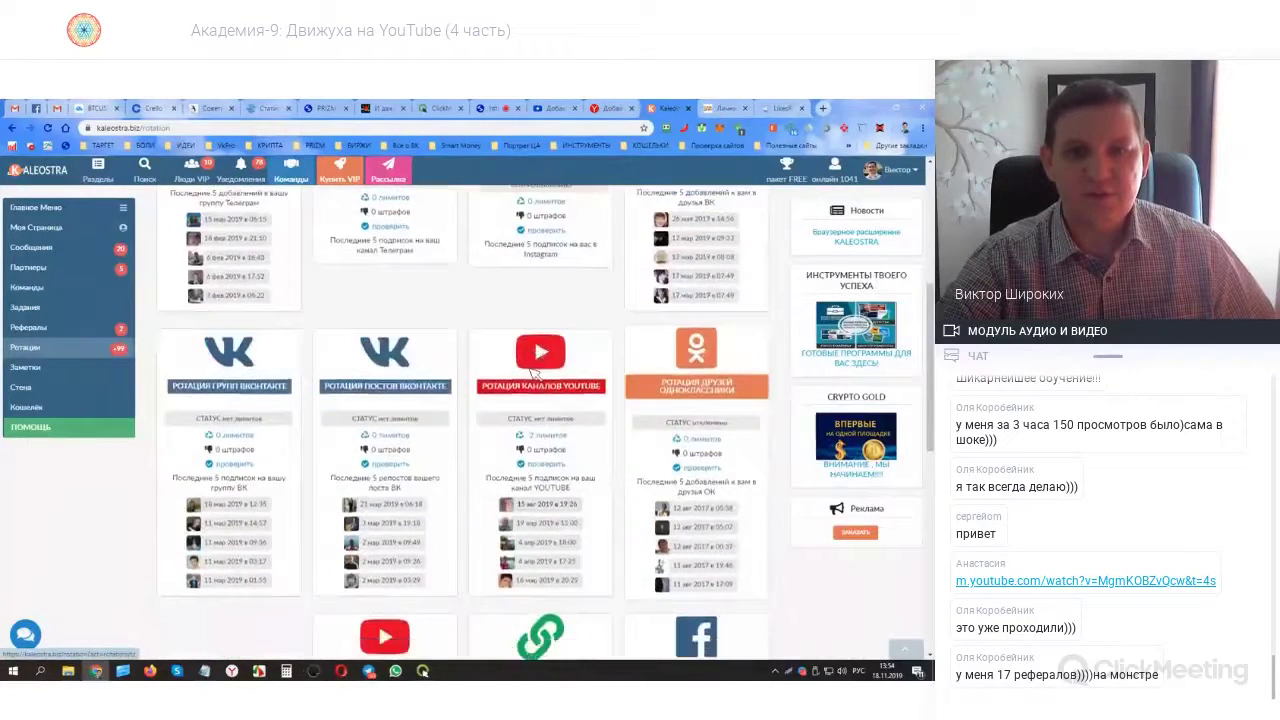
- Look over the available rotation types once more and open the rotation settings (Настройка ротаций)
{"action": "scroll", "coordinate": [405, 560], "scroll_direction": "down", "scroll_amount": 2}
{"action": "scroll", "coordinate": [393, 487], "scroll_direction": "down", "scroll_amount": 1}
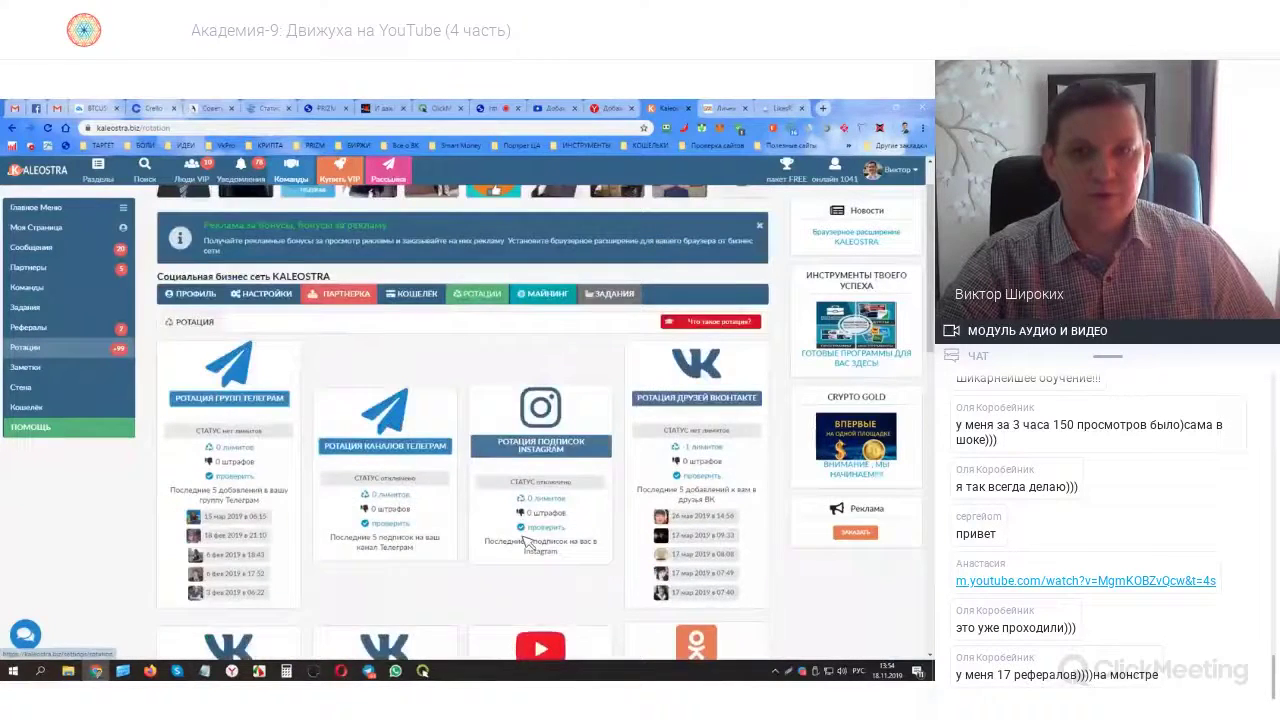
{"action": "scroll", "coordinate": [566, 465], "scroll_direction": "down", "scroll_amount": 2}
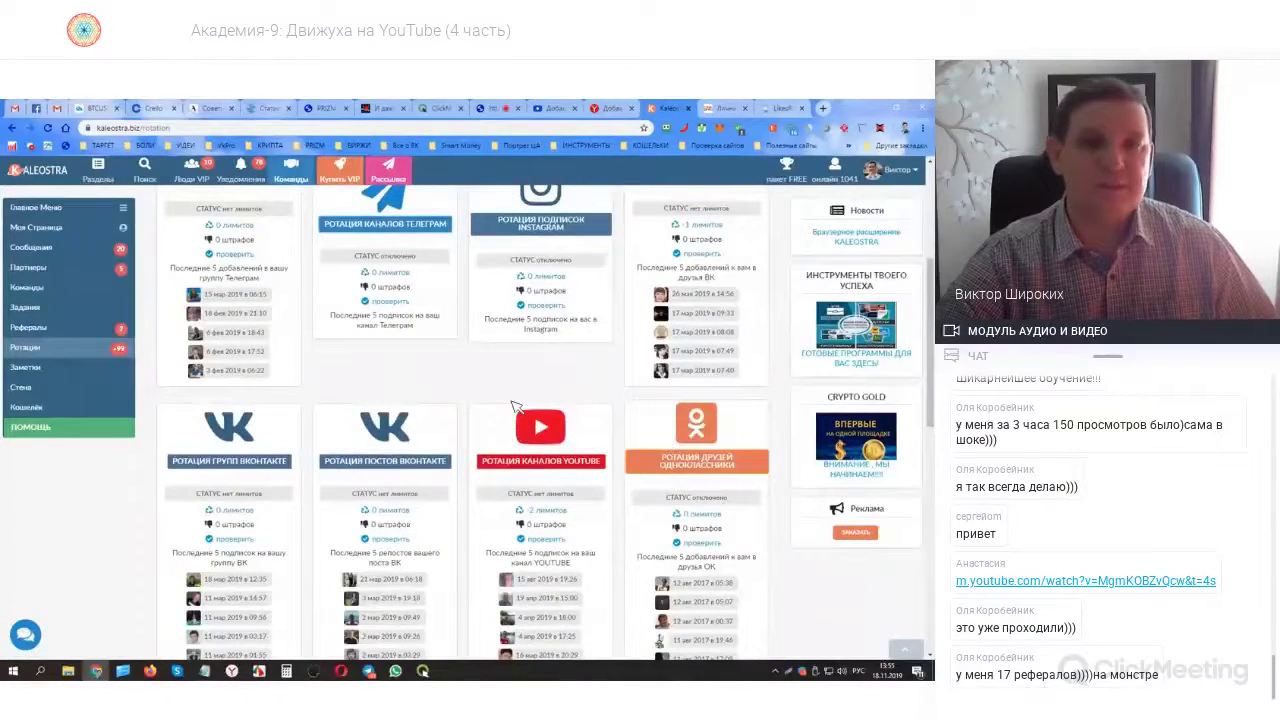
{"action": "scroll", "coordinate": [520, 407], "scroll_direction": "up", "scroll_amount": 1}
{"action": "scroll", "coordinate": [537, 408], "scroll_direction": "up", "scroll_amount": 2}
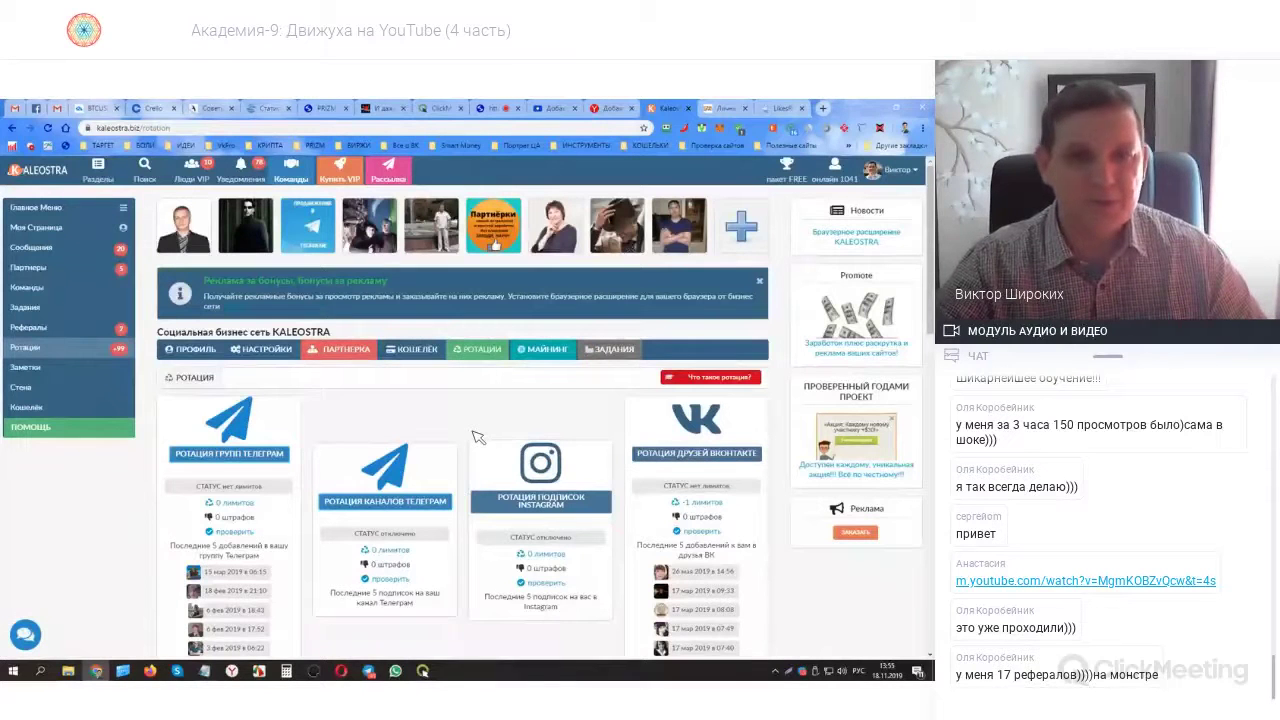
{"action": "left_click", "coordinate": [273, 355]}
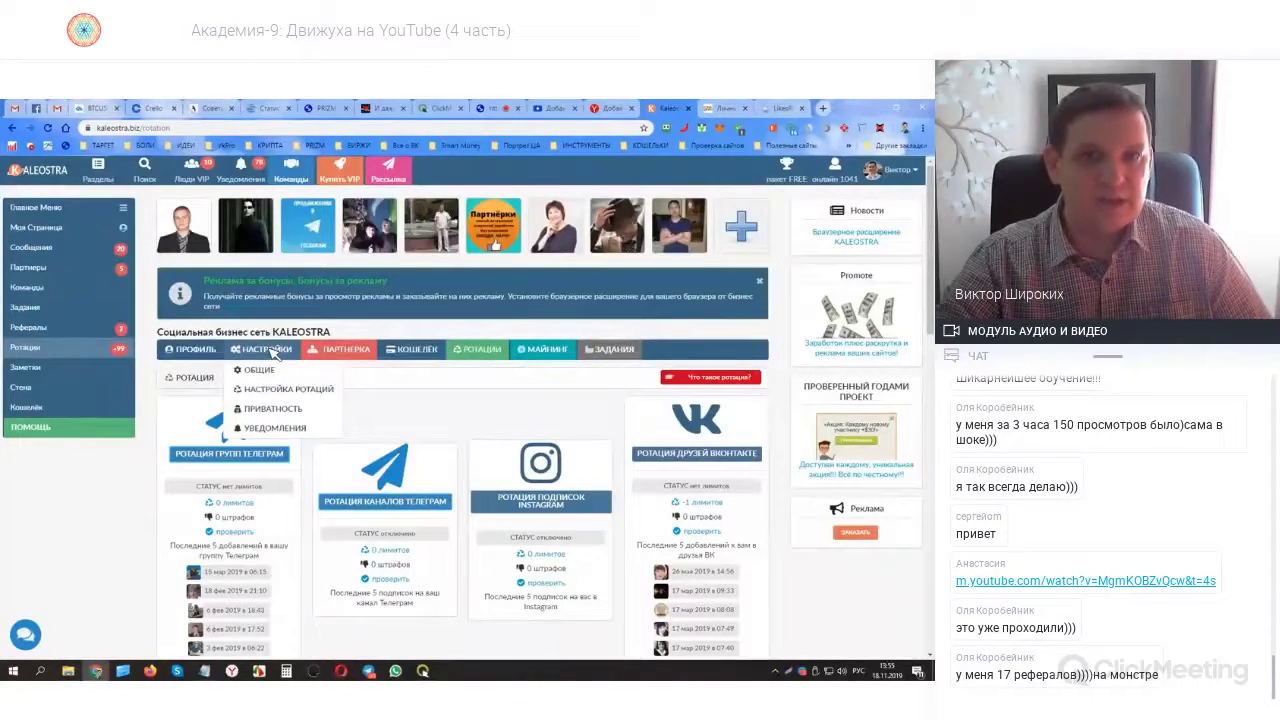
{"action": "left_click", "coordinate": [282, 390]}
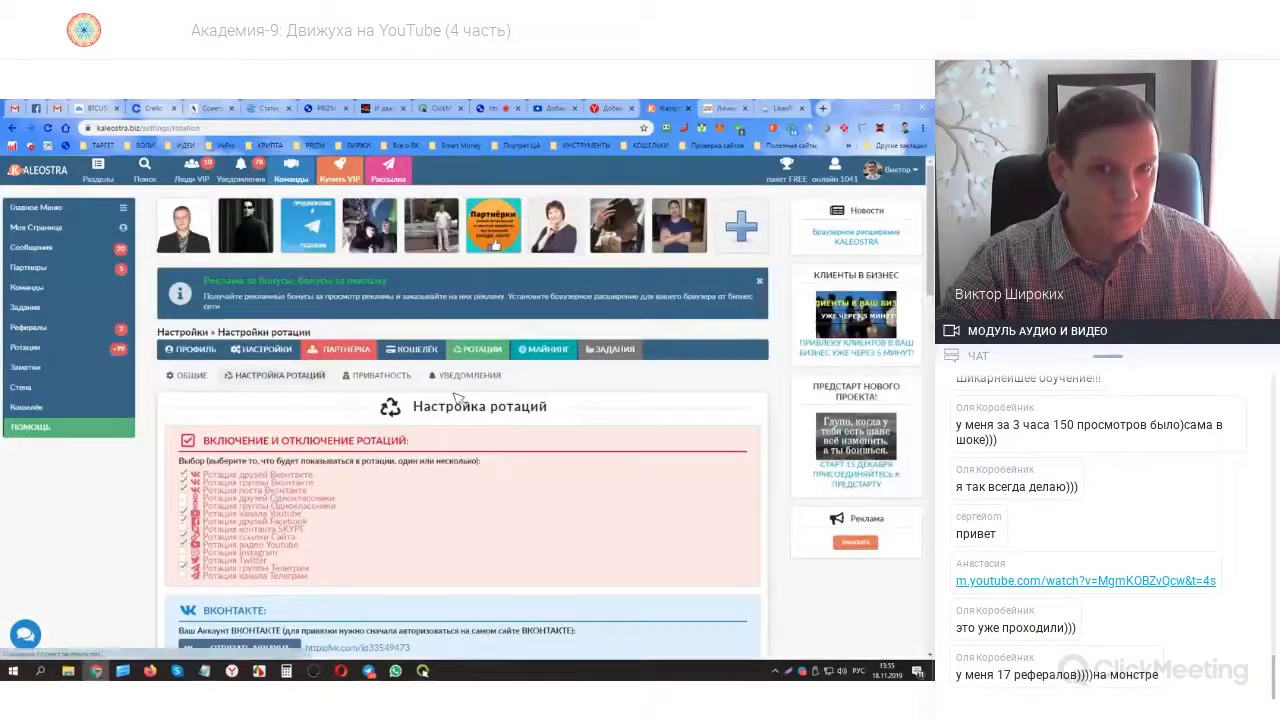
- Examine the rotation settings, including the YouTube channel, video and broadcast link fields and the other social network sections
{"action": "scroll", "coordinate": [510, 423], "scroll_direction": "down", "scroll_amount": 3}
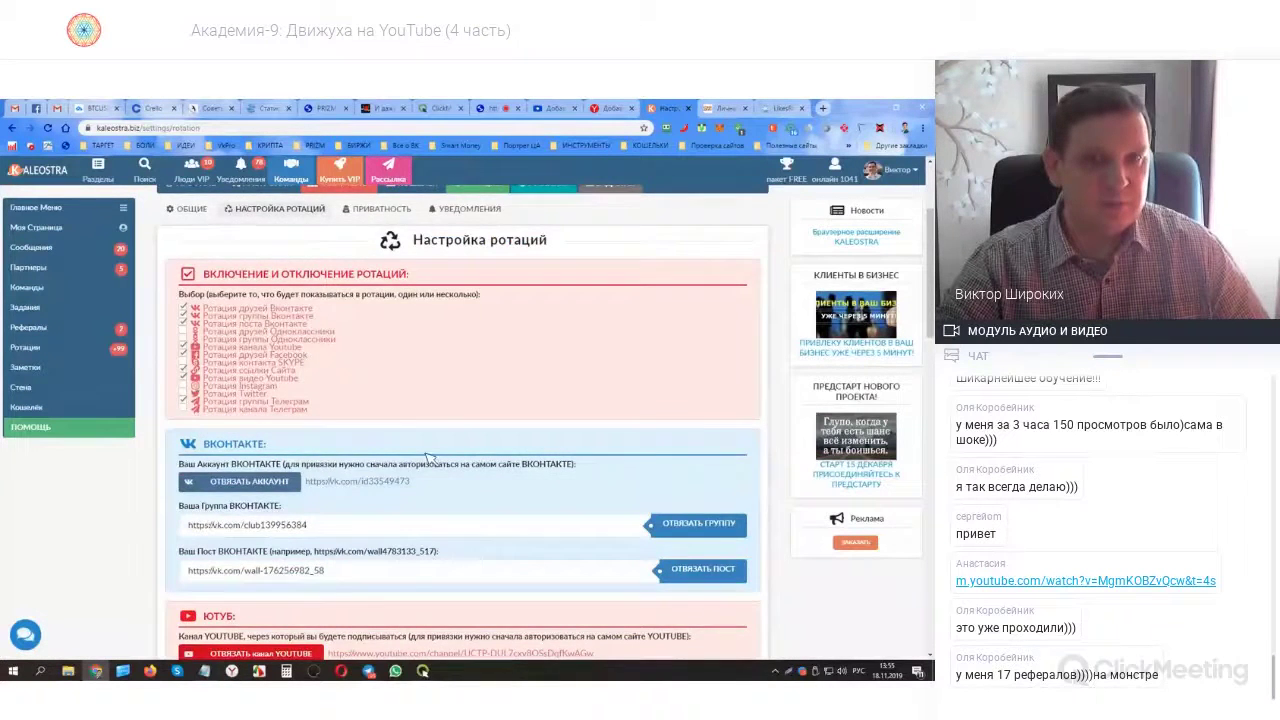
{"action": "scroll", "coordinate": [432, 460], "scroll_direction": "down", "scroll_amount": 2}
{"action": "scroll", "coordinate": [376, 350], "scroll_direction": "down", "scroll_amount": 2}
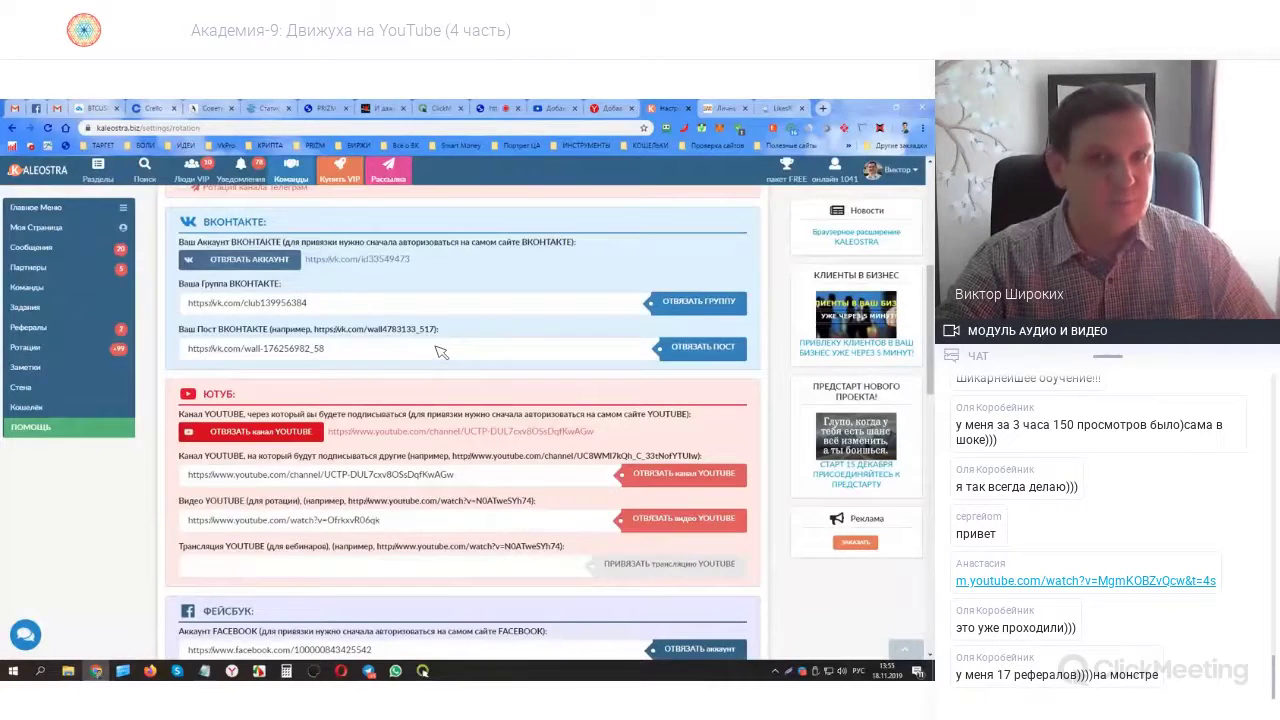
{"action": "scroll", "coordinate": [441, 347], "scroll_direction": "down", "scroll_amount": 5}
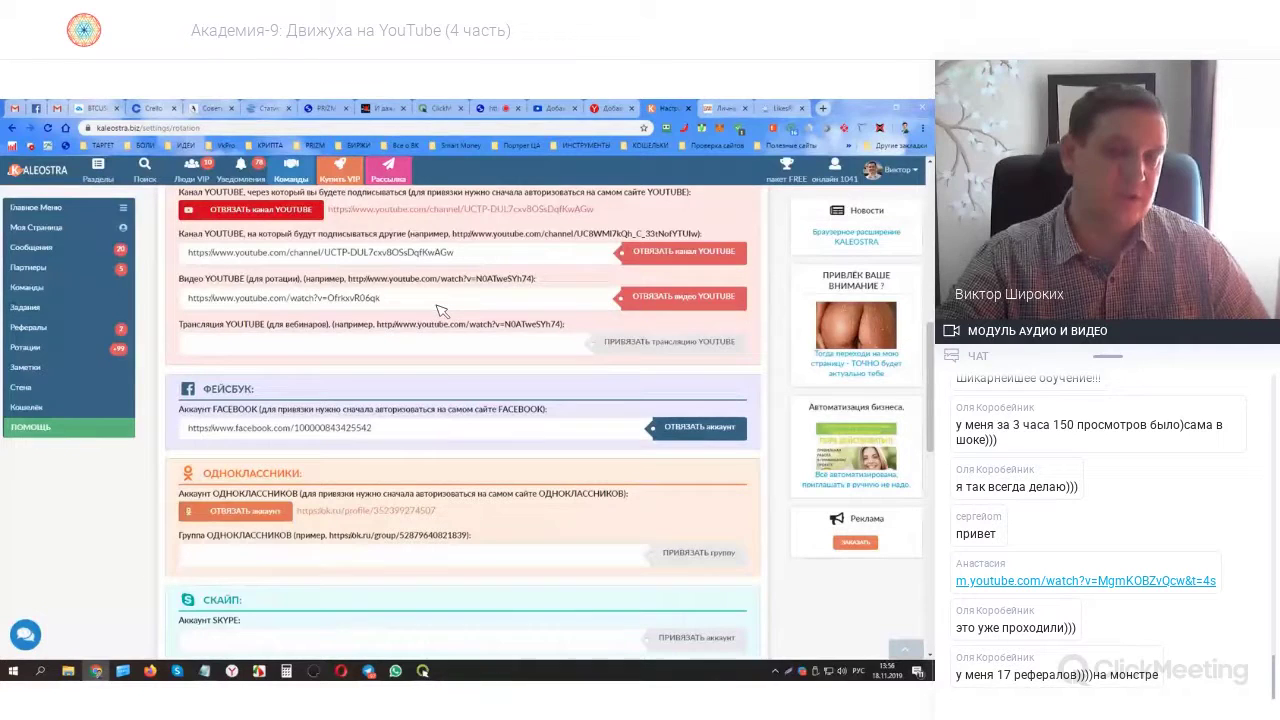
{"action": "scroll", "coordinate": [442, 311], "scroll_direction": "down", "scroll_amount": 3}
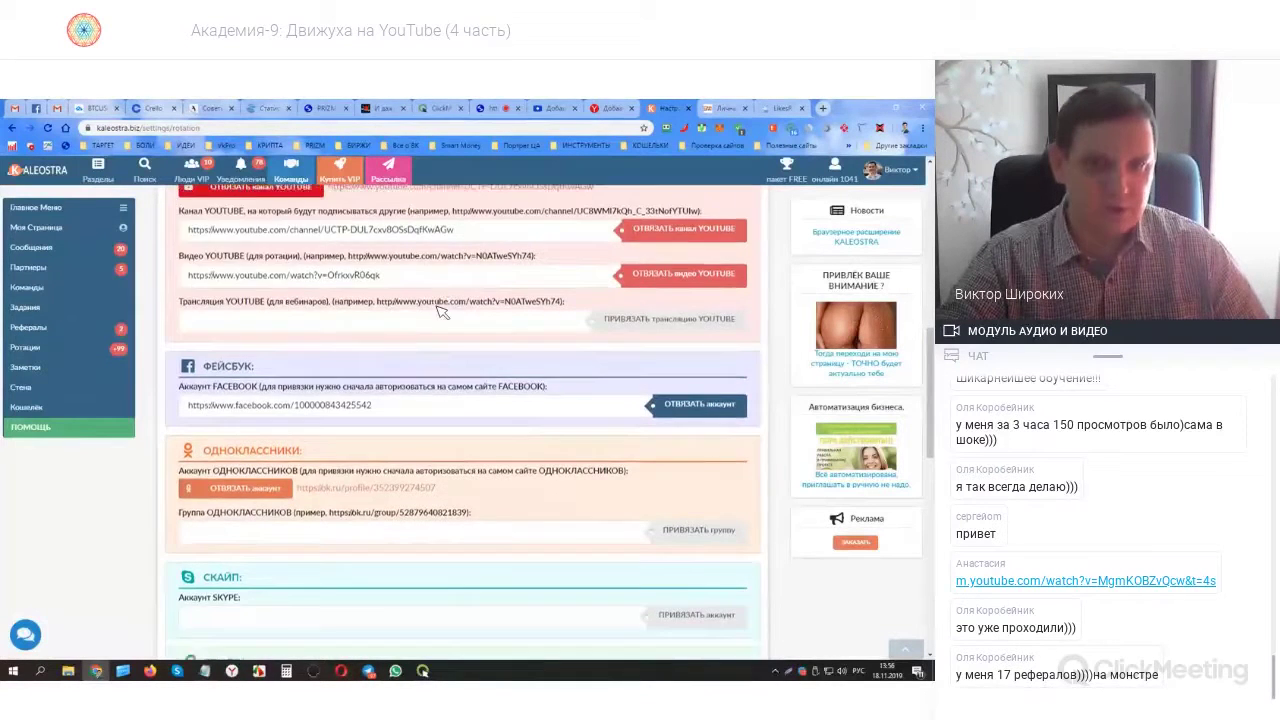
{"action": "scroll", "coordinate": [443, 313], "scroll_direction": "up", "scroll_amount": 1}
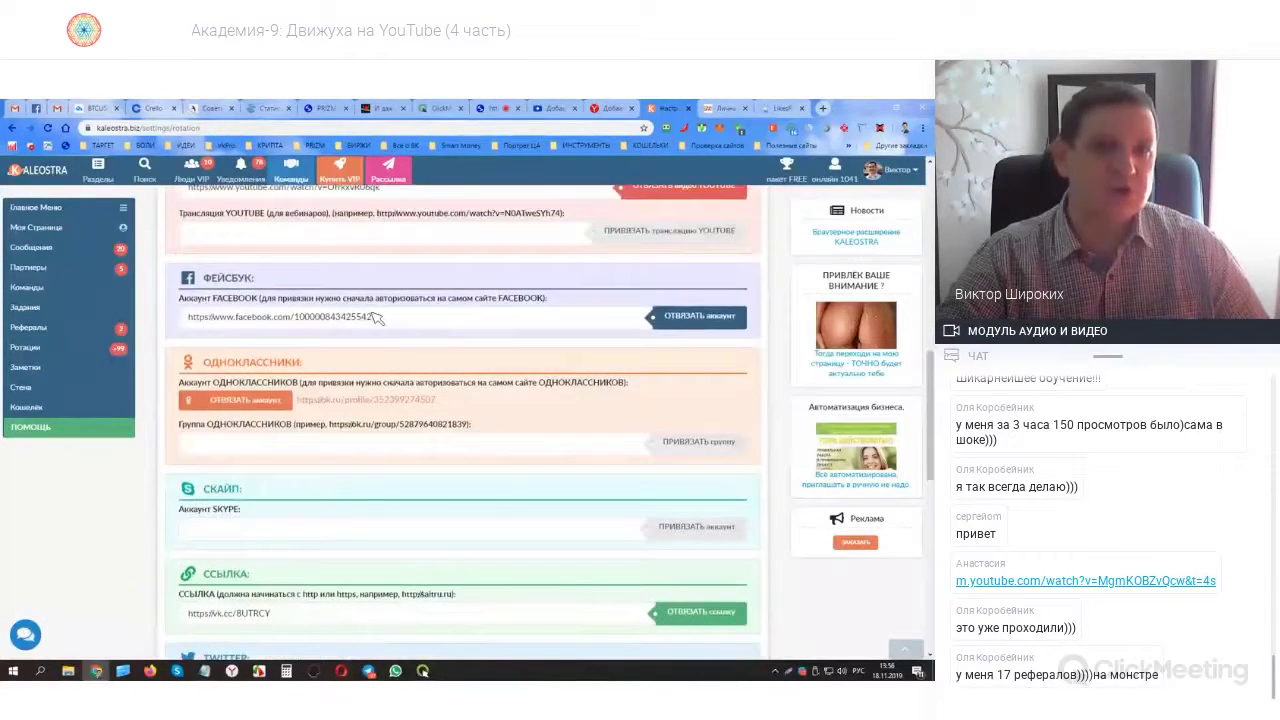
{"action": "scroll", "coordinate": [452, 332], "scroll_direction": "down", "scroll_amount": 3}
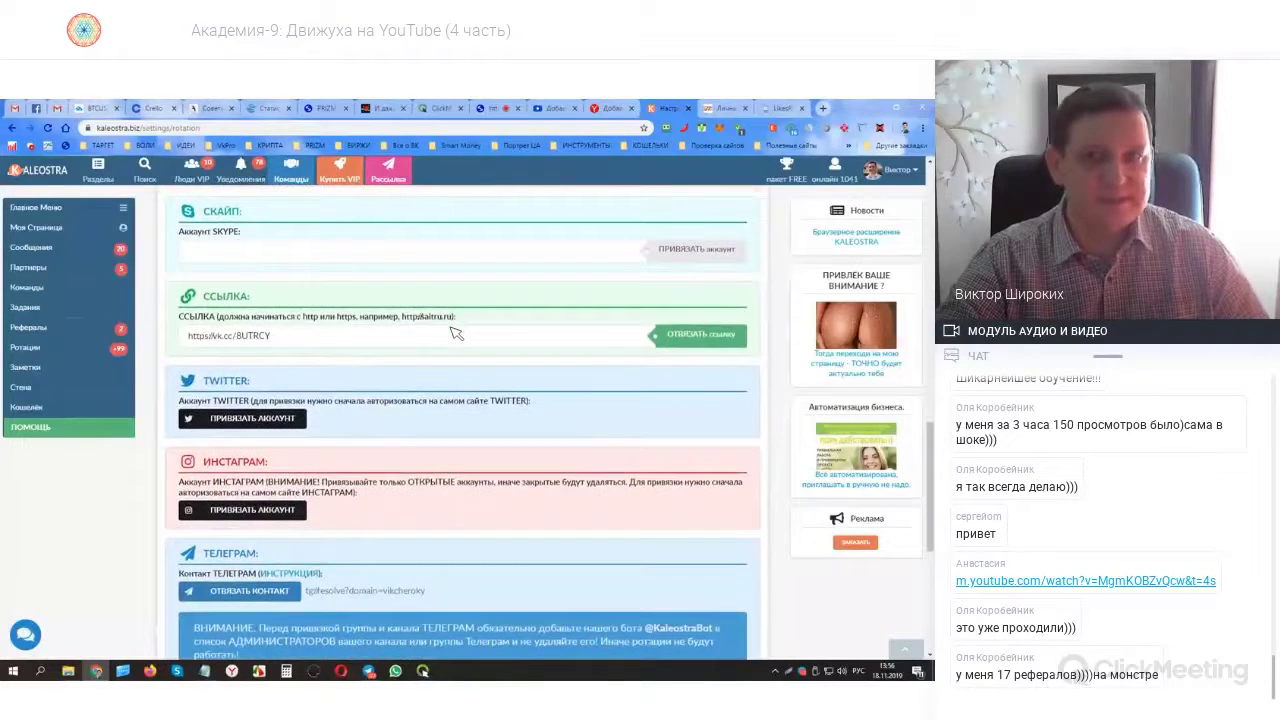
{"action": "scroll", "coordinate": [452, 332], "scroll_direction": "down", "scroll_amount": 1}
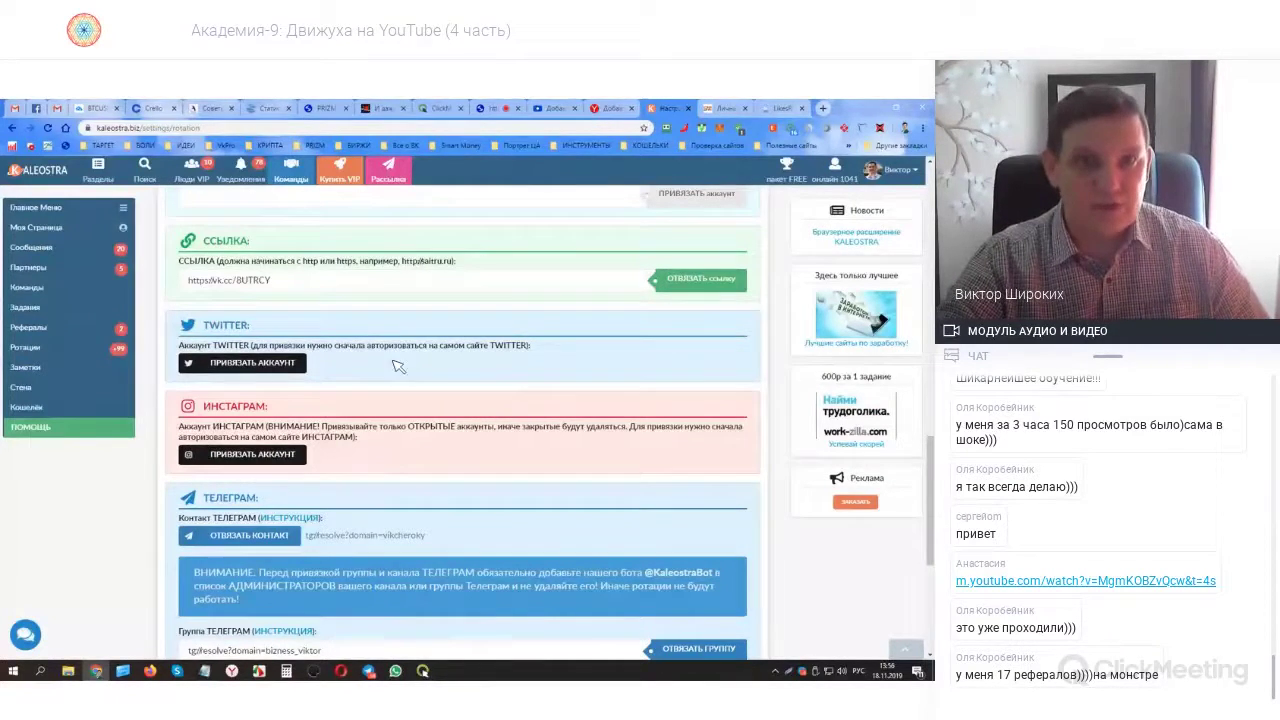
{"action": "scroll", "coordinate": [495, 398], "scroll_direction": "down", "scroll_amount": 3}
{"action": "scroll", "coordinate": [495, 398], "scroll_direction": "down", "scroll_amount": 2}
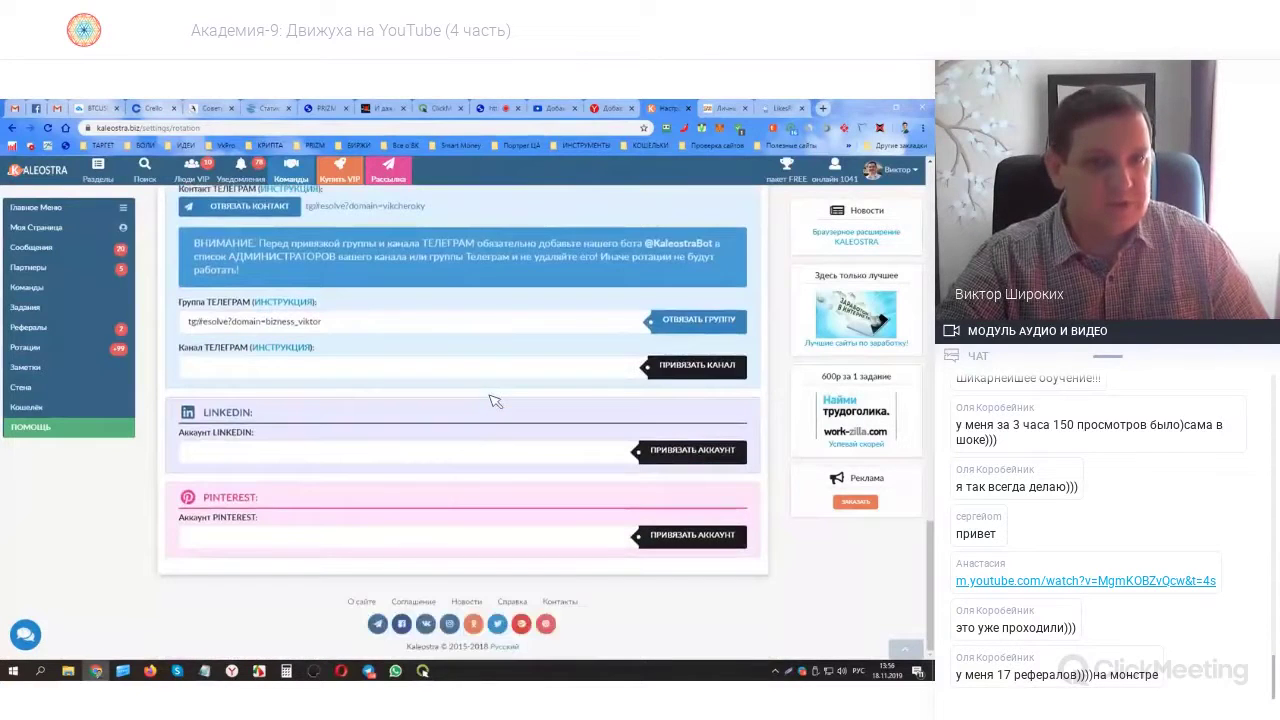
{"action": "scroll", "coordinate": [480, 437], "scroll_direction": "up", "scroll_amount": 6}
{"action": "scroll", "coordinate": [485, 425], "scroll_direction": "up", "scroll_amount": 10}
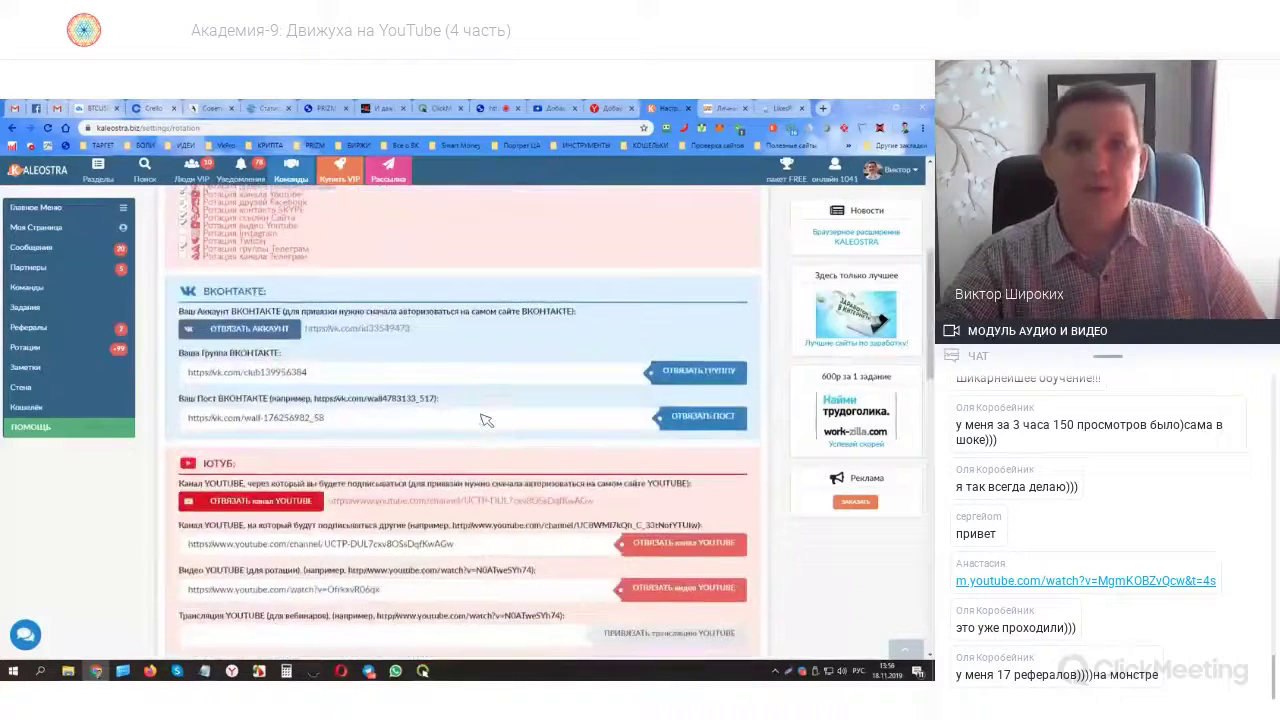
- Switch to SMMLaba and open its YouTube views offers (Просмотры)
{"action": "left_click", "coordinate": [727, 110]}
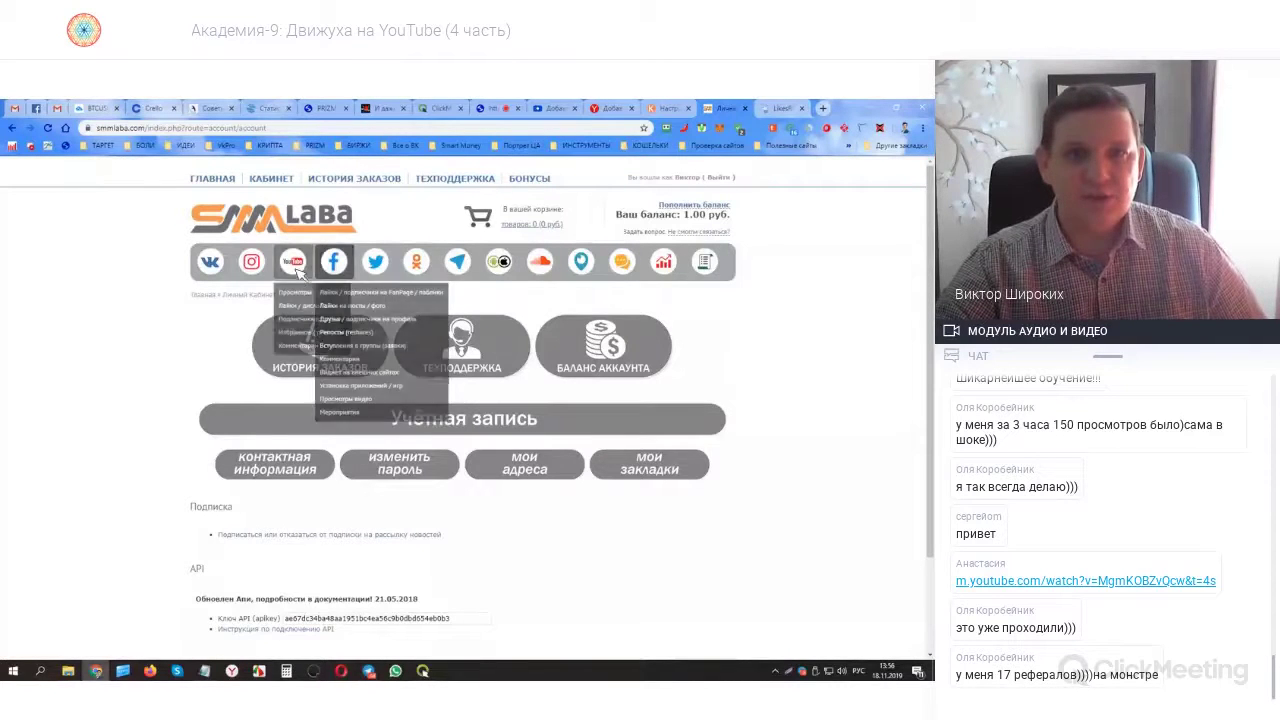
{"action": "mouse_move", "coordinate": [294, 266]}
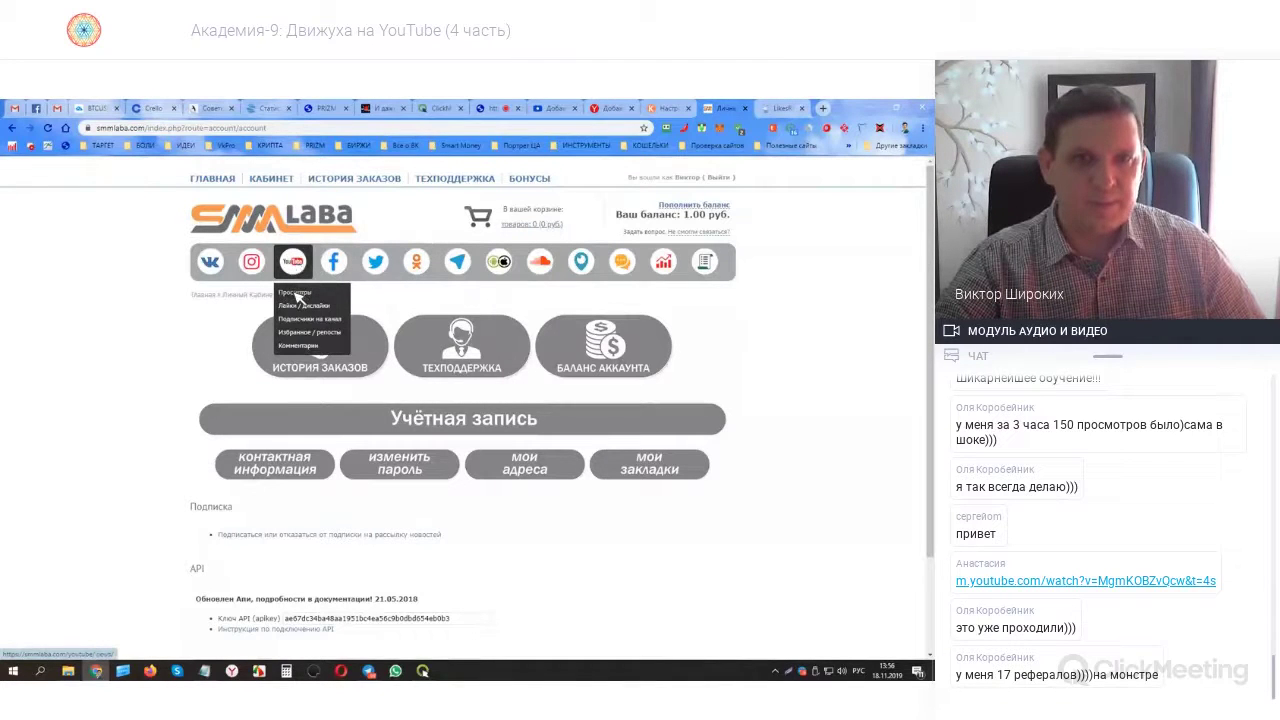
{"action": "left_click", "coordinate": [297, 296]}
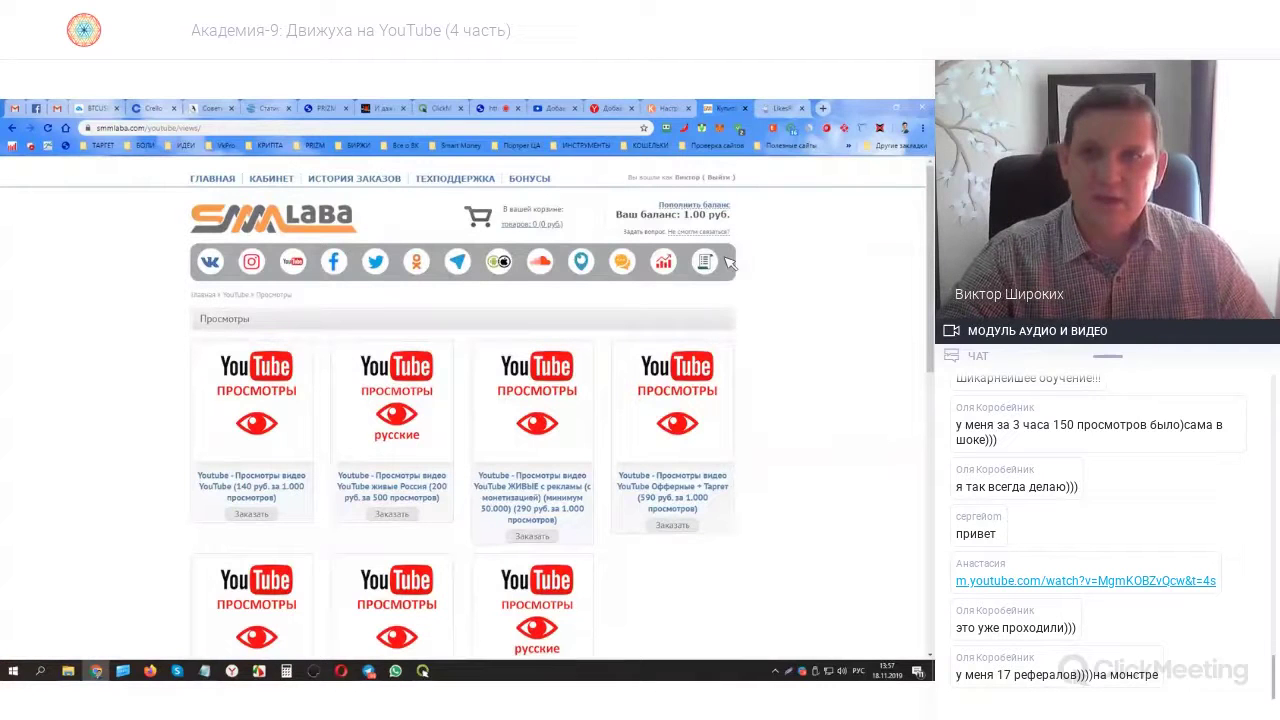
- Compare the YouTube view packages and their prices, and skim the description of the view promotion service
{"action": "scroll", "coordinate": [831, 389], "scroll_direction": "down", "scroll_amount": 2}
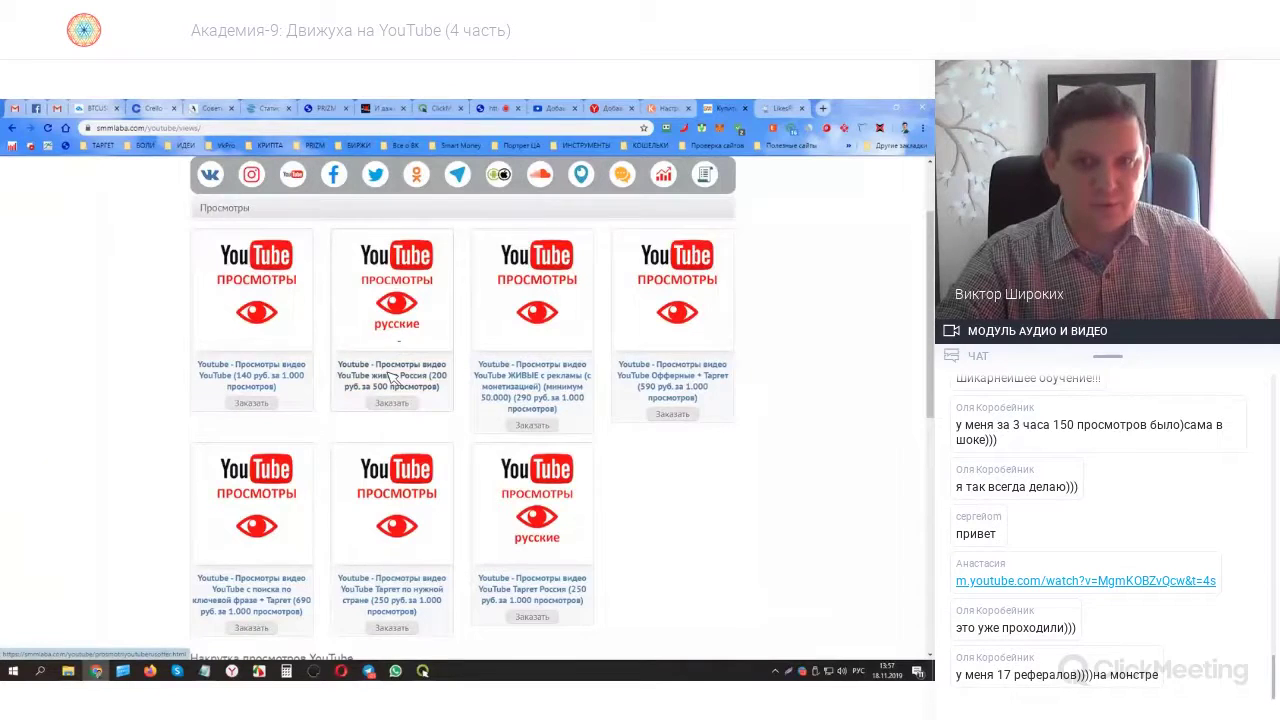
{"action": "scroll", "coordinate": [395, 380], "scroll_direction": "down", "scroll_amount": 5}
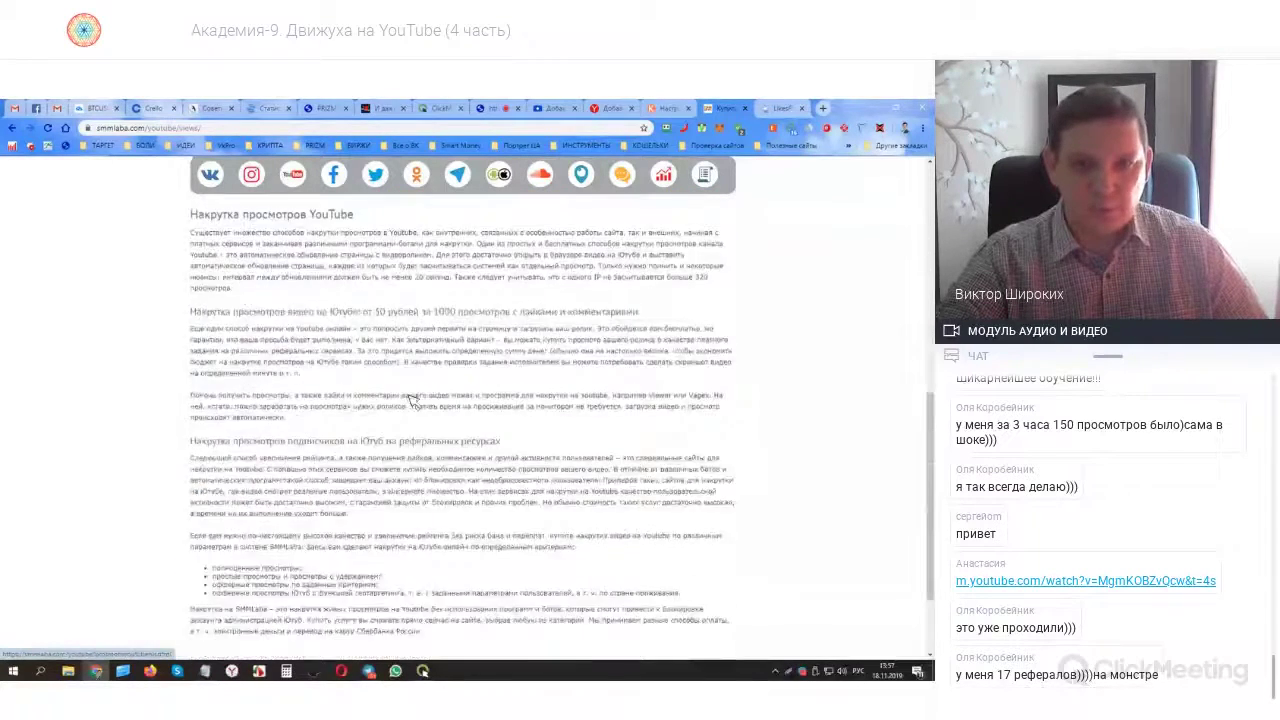
{"action": "scroll", "coordinate": [412, 402], "scroll_direction": "down", "scroll_amount": 2}
{"action": "scroll", "coordinate": [414, 405], "scroll_direction": "up", "scroll_amount": 10}
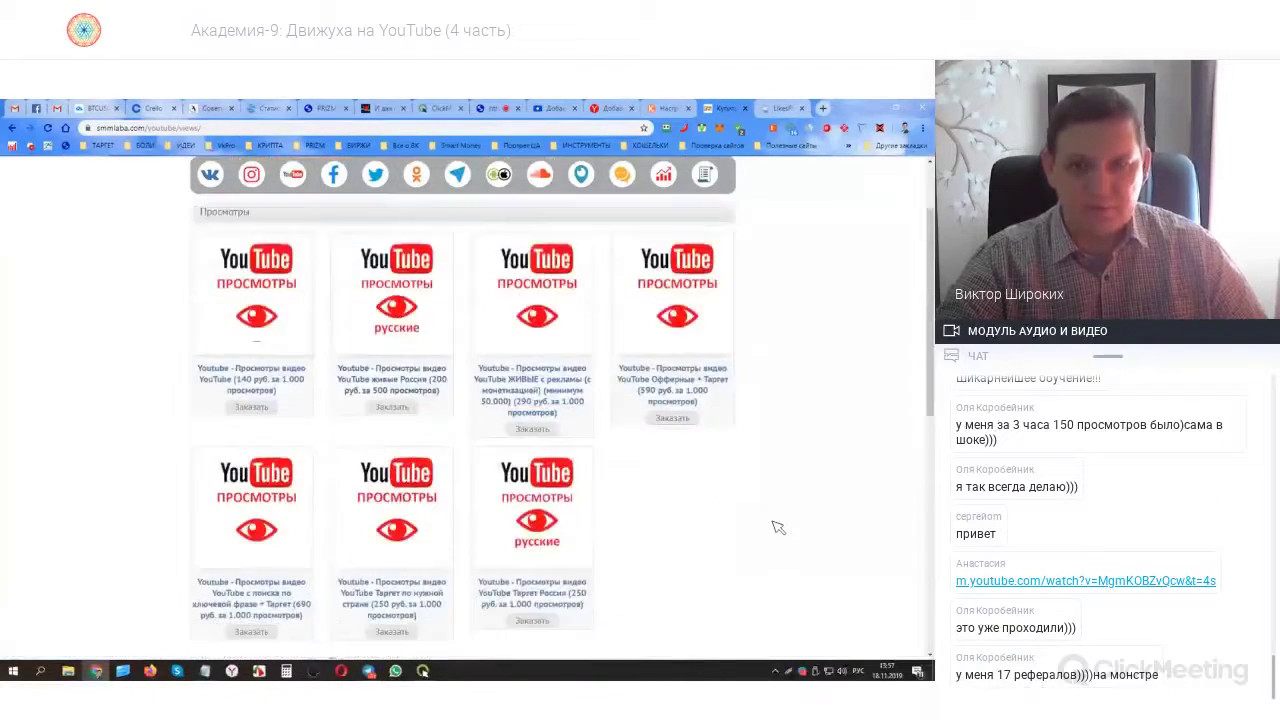
{"action": "scroll", "coordinate": [778, 527], "scroll_direction": "down", "scroll_amount": 1}
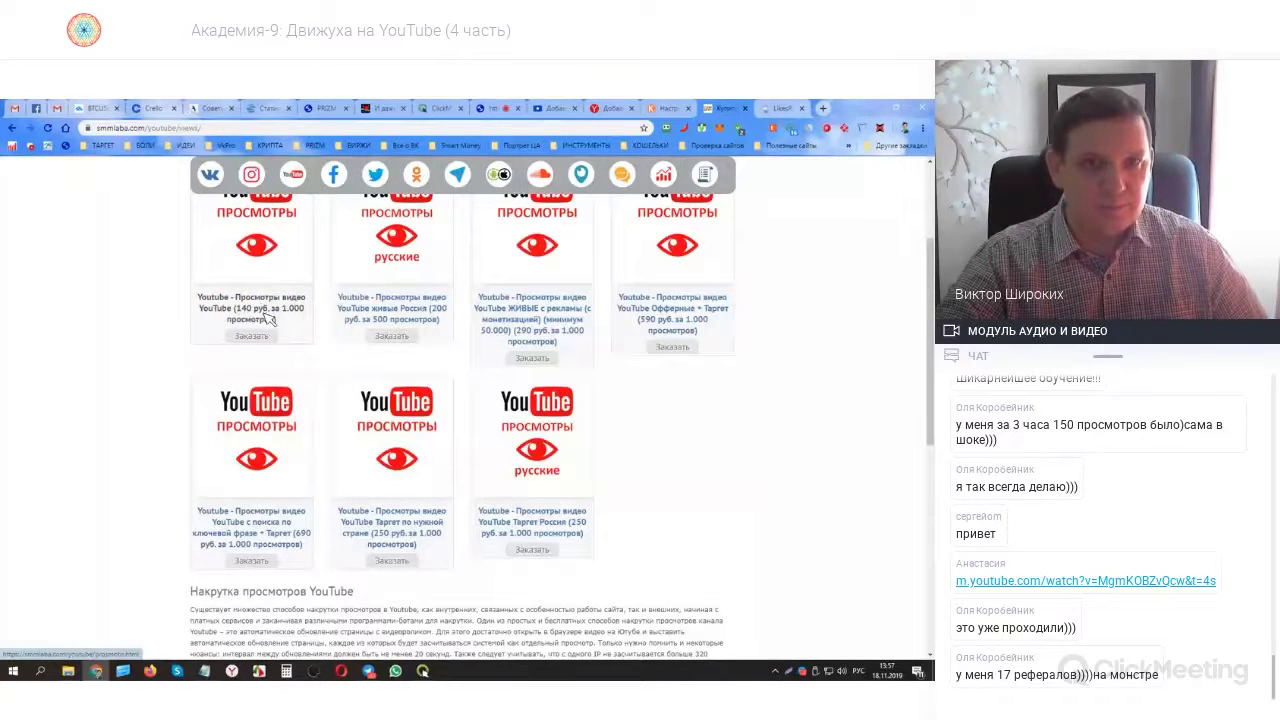
{"action": "scroll", "coordinate": [268, 320], "scroll_direction": "up", "scroll_amount": 1}
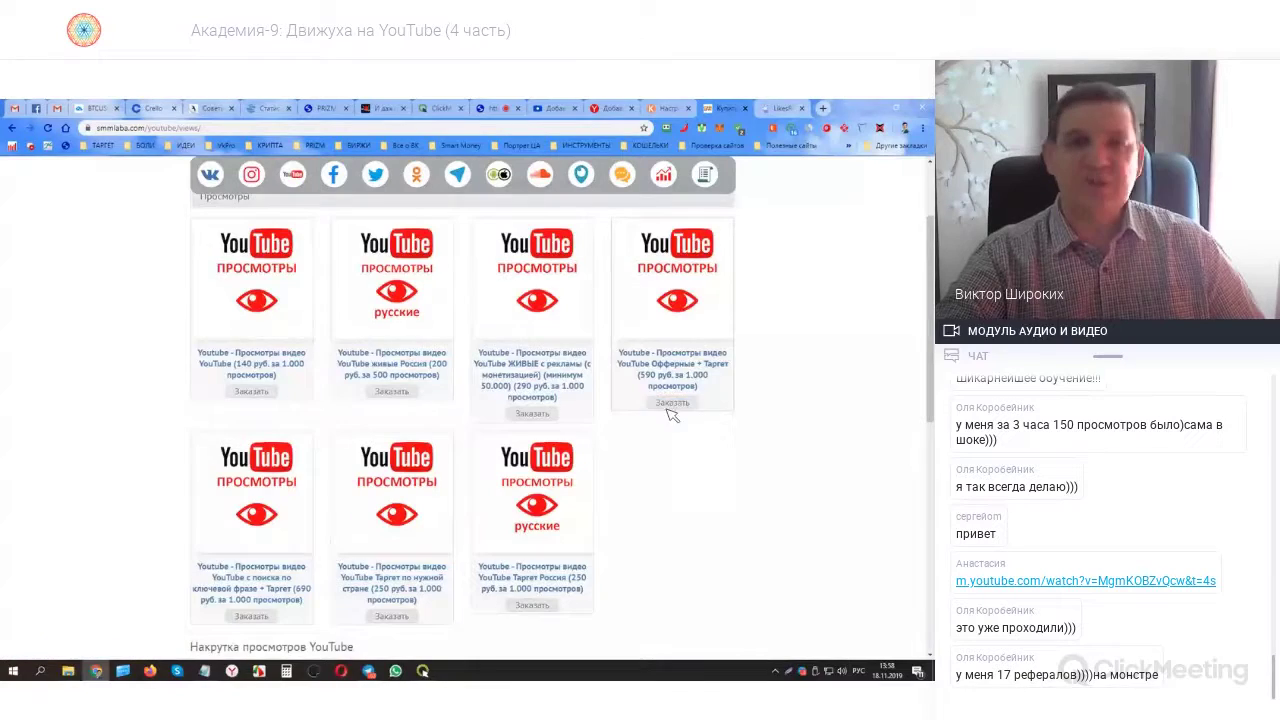
{"action": "scroll", "coordinate": [676, 402], "scroll_direction": "down", "scroll_amount": 4}
{"action": "scroll", "coordinate": [357, 404], "scroll_direction": "down", "scroll_amount": 5}
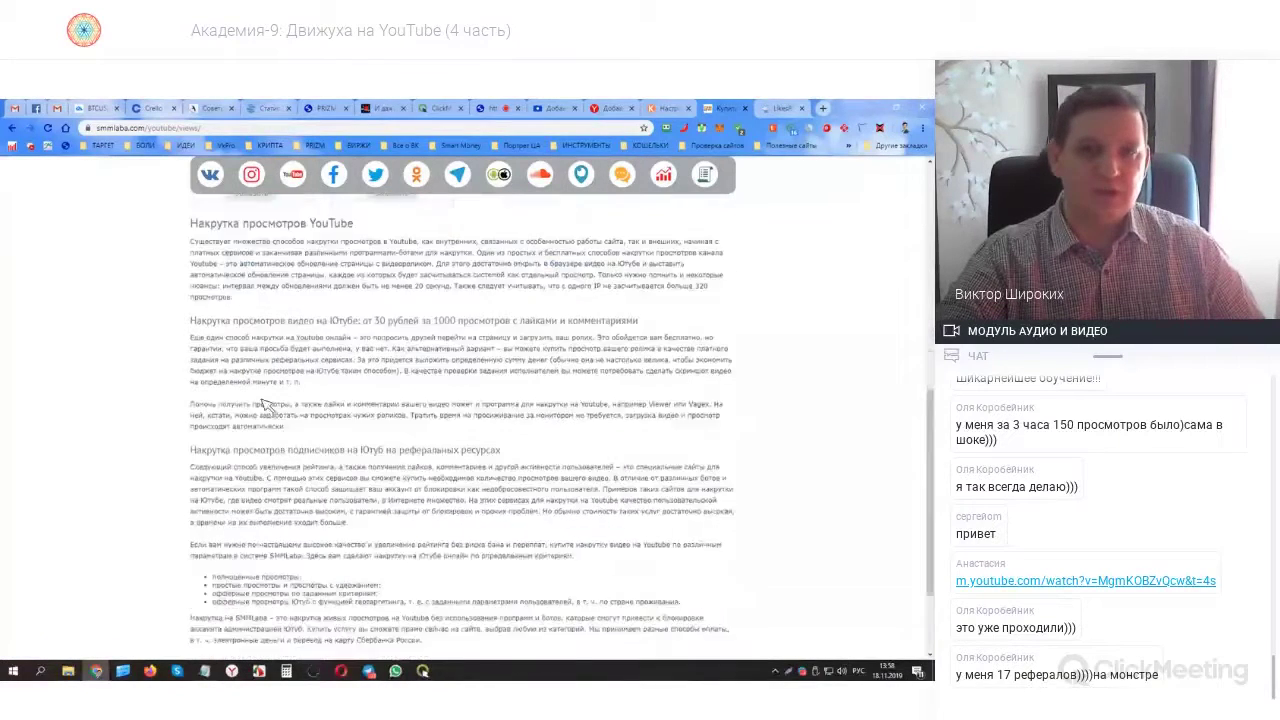
{"action": "scroll", "coordinate": [789, 393], "scroll_direction": "up", "scroll_amount": 10}
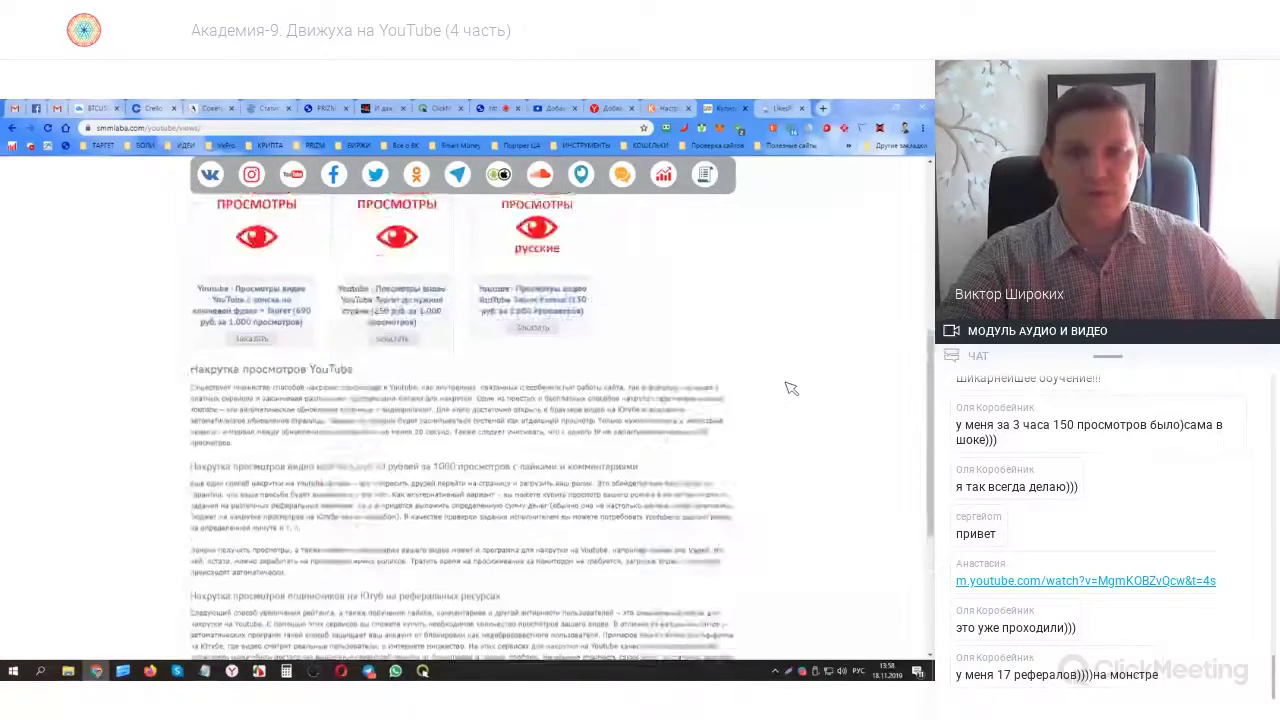
- Open the YouTube likes and dislikes offers (Лайки / дислайки) and look through the packages
{"action": "mouse_move", "coordinate": [293, 262]}
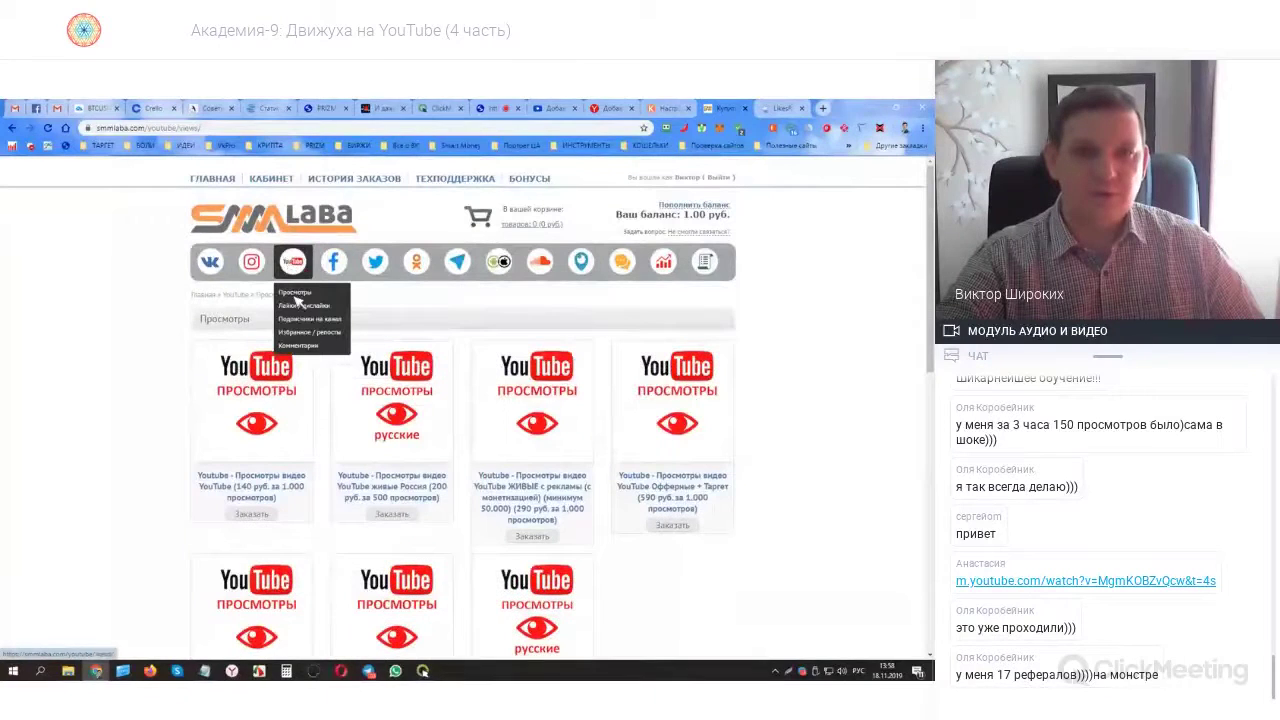
{"action": "left_click", "coordinate": [289, 306]}
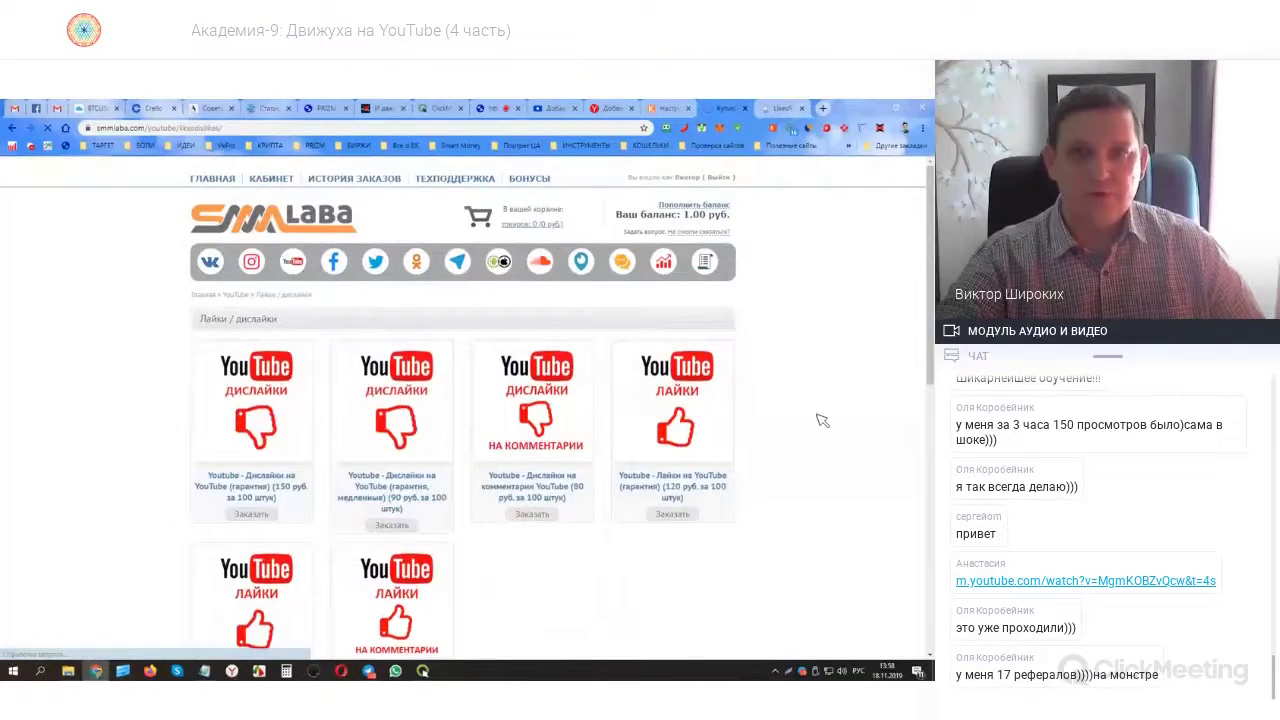
{"action": "scroll", "coordinate": [877, 409], "scroll_direction": "down", "scroll_amount": 1}
{"action": "scroll", "coordinate": [879, 410], "scroll_direction": "down", "scroll_amount": 2}
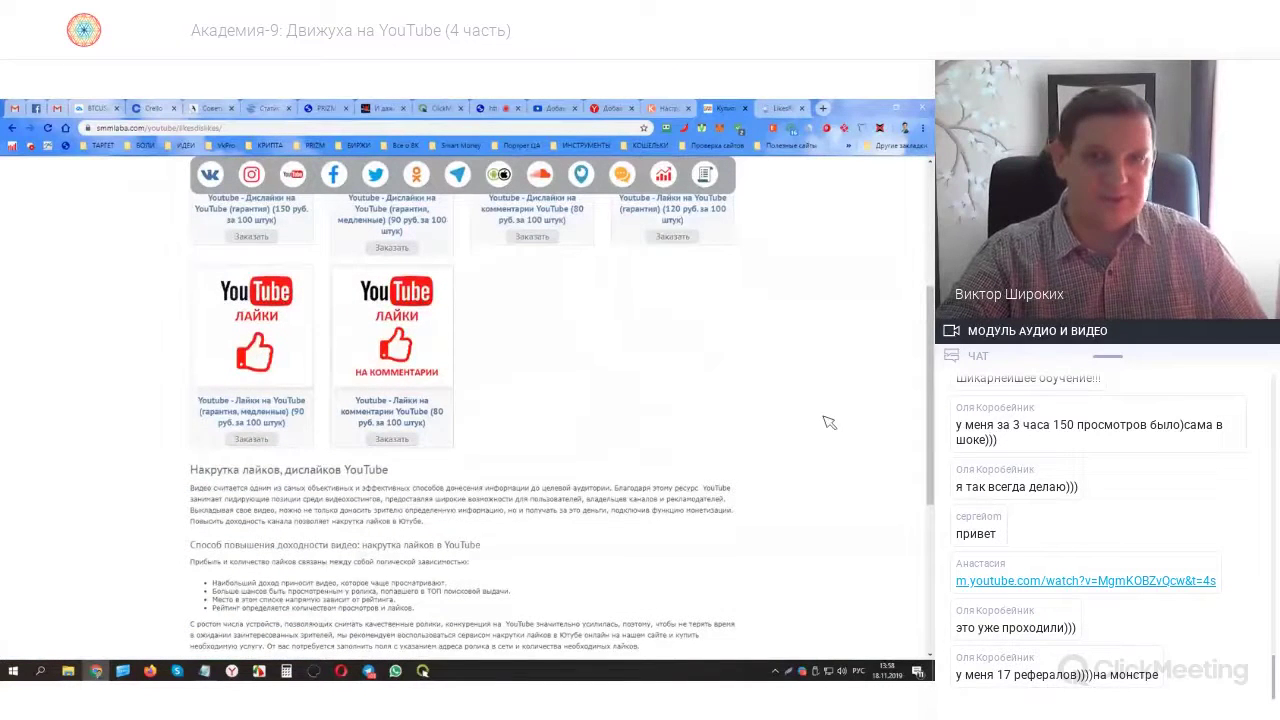
{"action": "scroll", "coordinate": [857, 418], "scroll_direction": "up", "scroll_amount": 3}
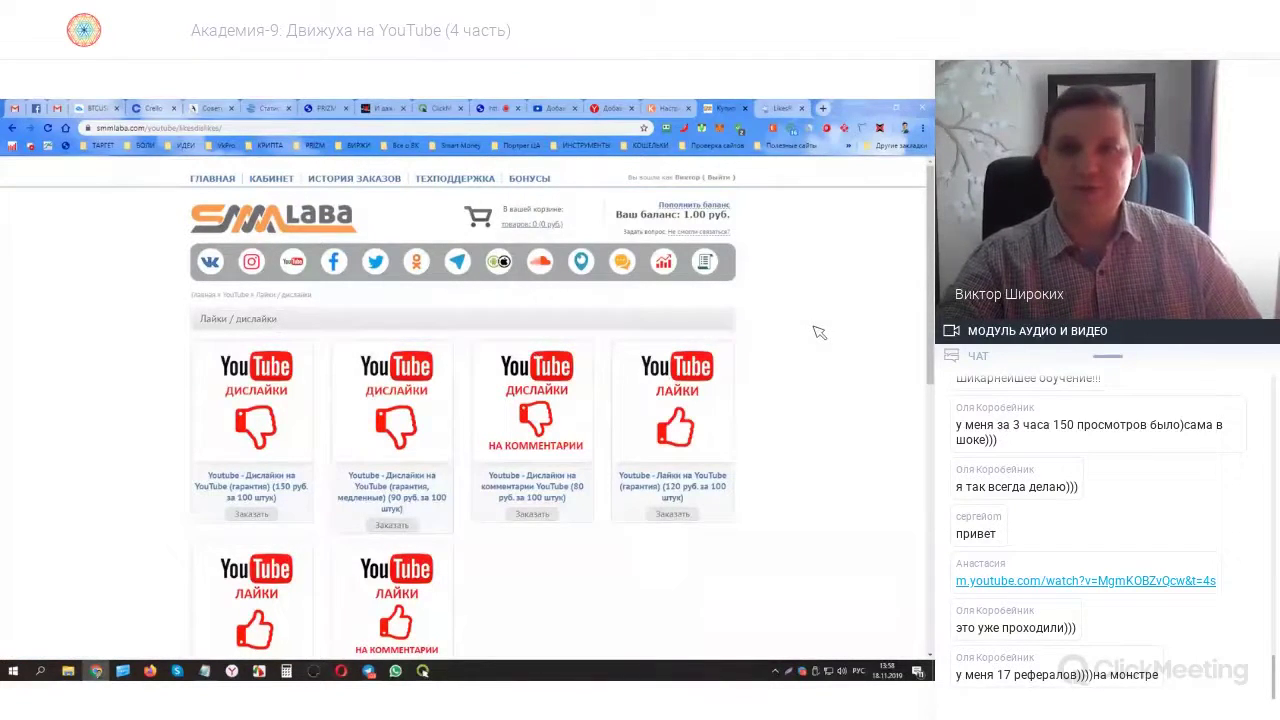
- Switch to LikesRock and look through the social networks and sections it offers
{"action": "left_click", "coordinate": [782, 108]}
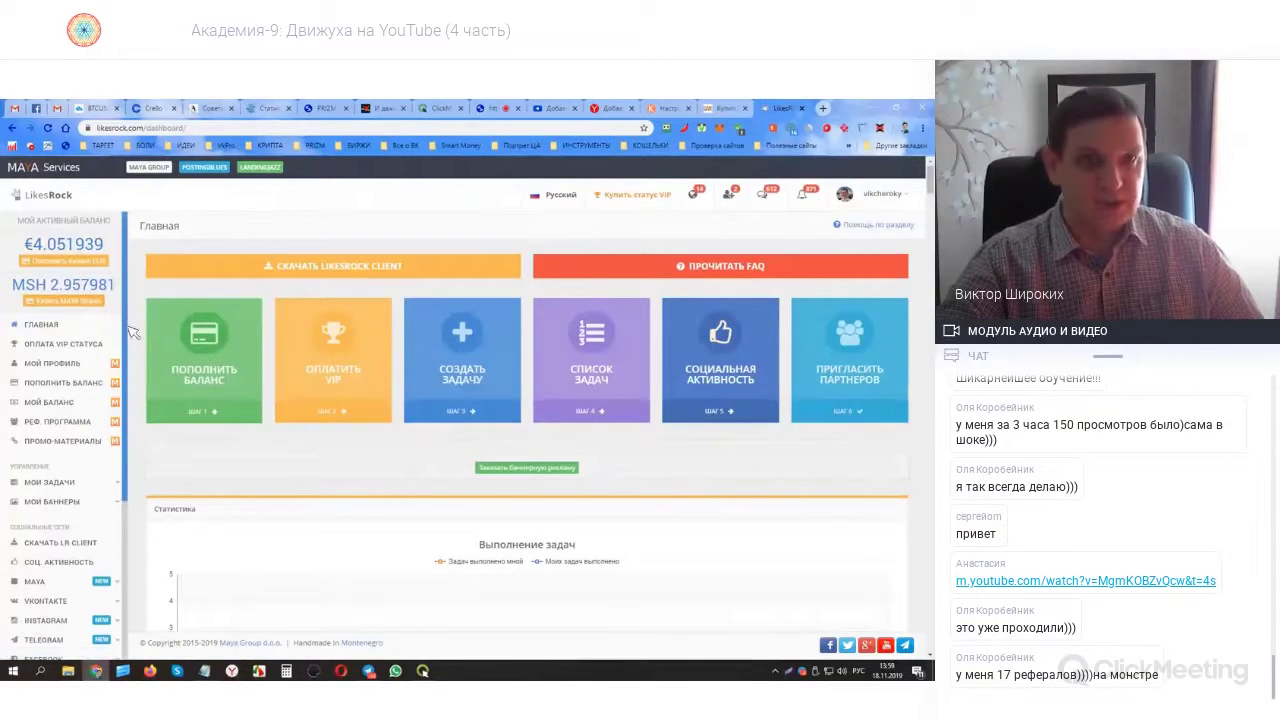
{"action": "scroll", "coordinate": [101, 532], "scroll_direction": "down", "scroll_amount": 1}
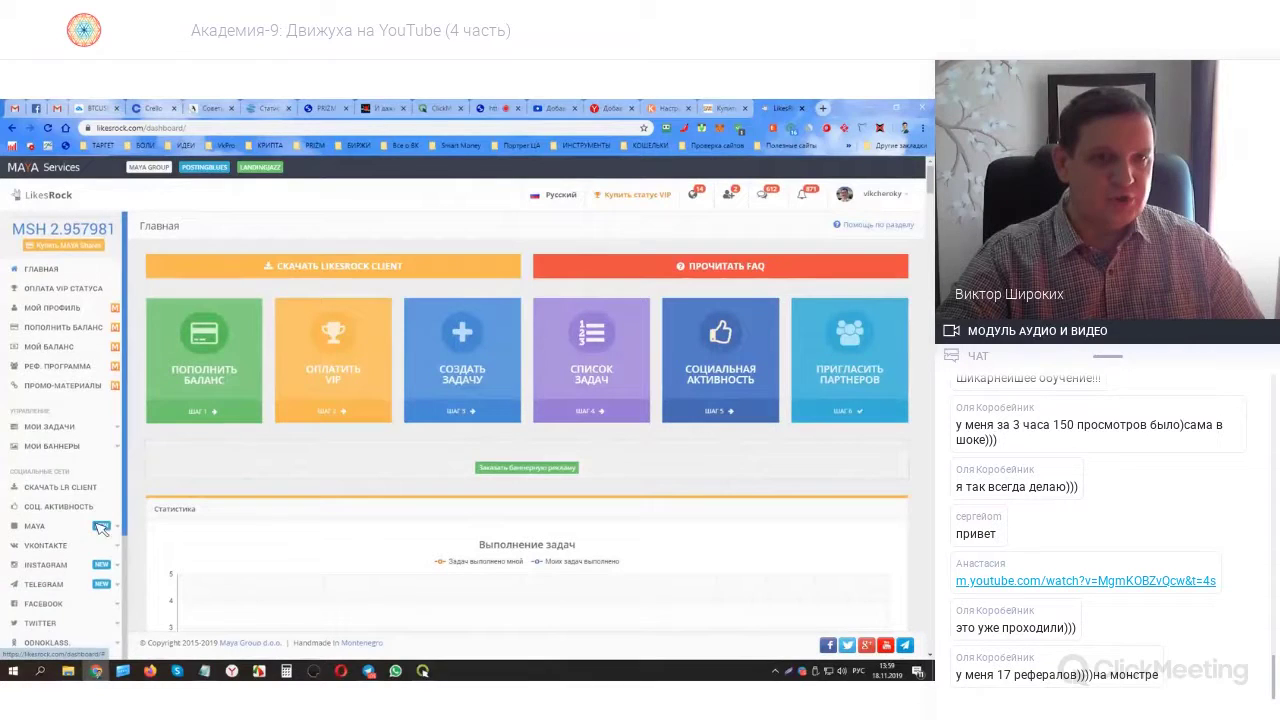
{"action": "scroll", "coordinate": [90, 460], "scroll_direction": "down", "scroll_amount": 3}
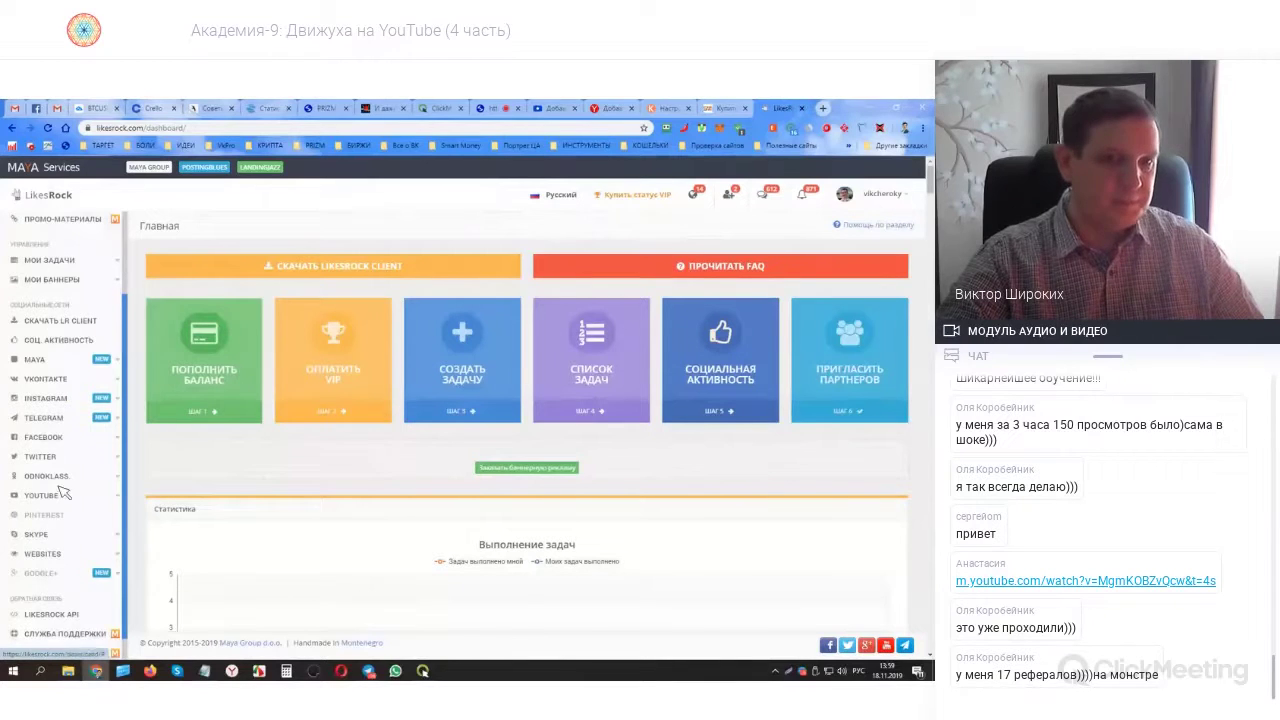
{"action": "scroll", "coordinate": [74, 512], "scroll_direction": "up", "scroll_amount": 4}
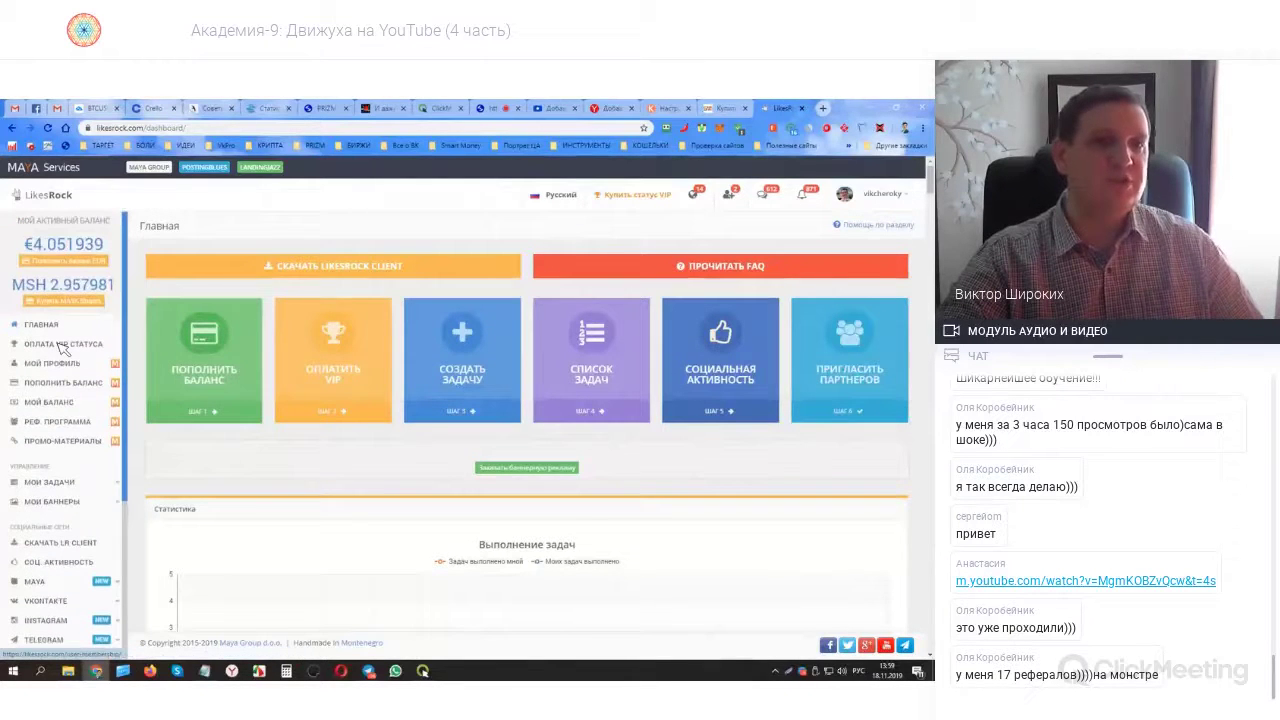
- Start creating a task with YouTube as the social network and YT Просмотры as the task type
{"action": "left_click", "coordinate": [477, 338]}
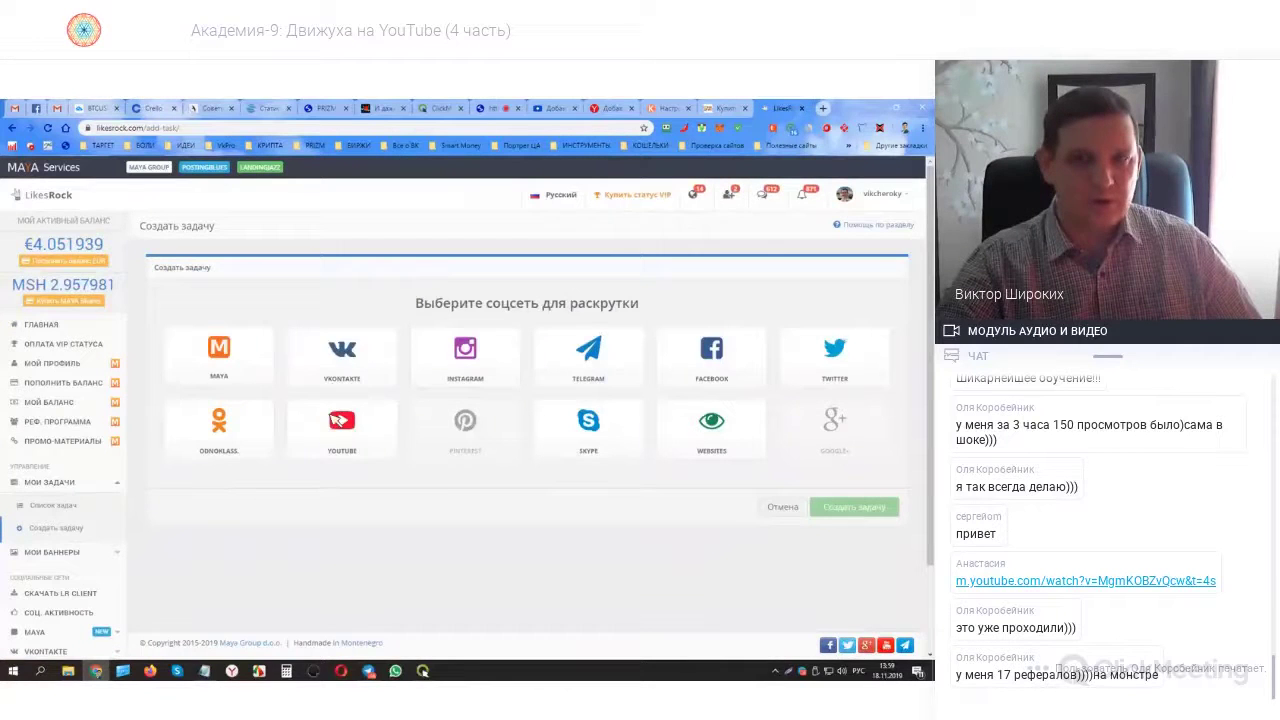
{"action": "left_click", "coordinate": [356, 425]}
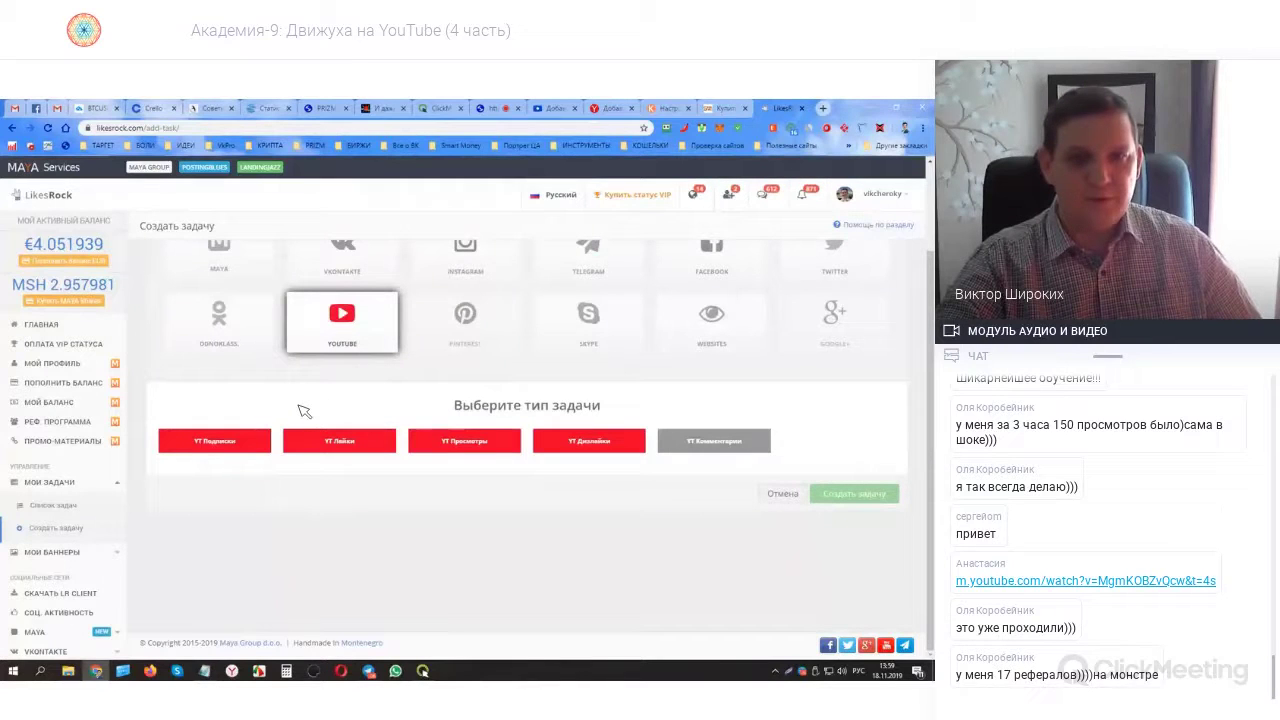
{"action": "left_click", "coordinate": [476, 443]}
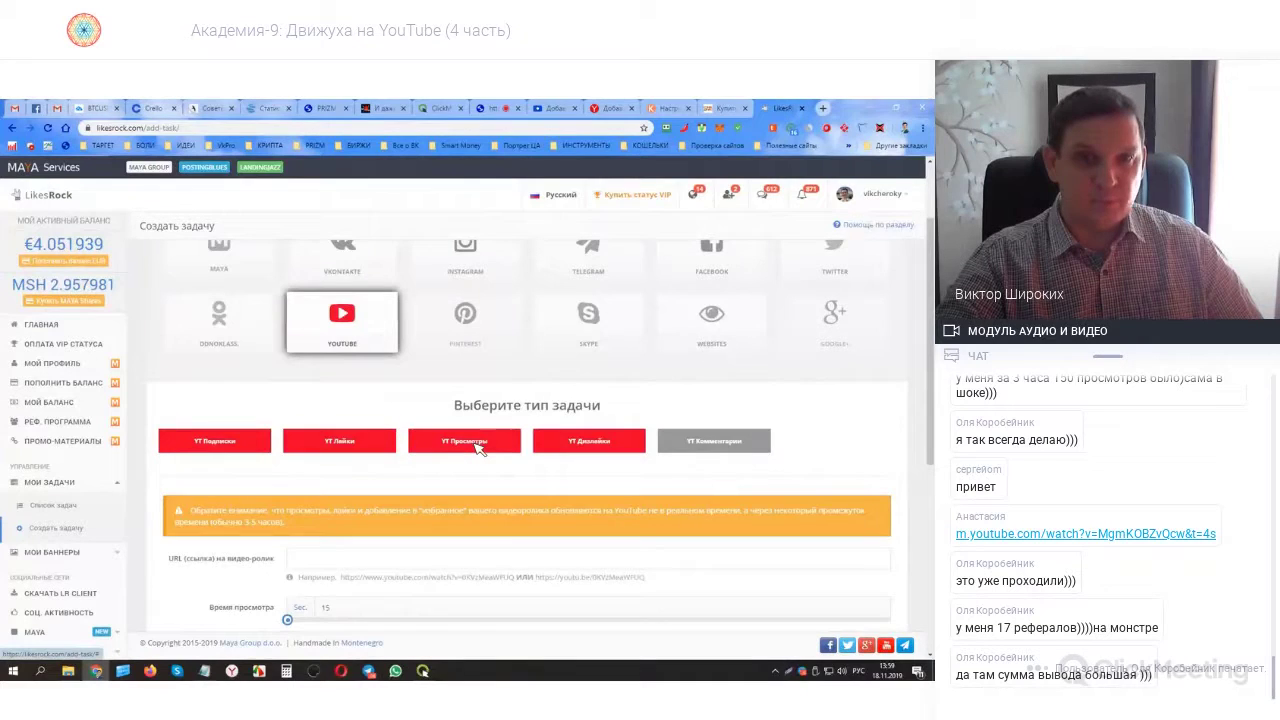
- Paste the YouTube link of the PRIZM video into the URL field of the views task
{"action": "scroll", "coordinate": [485, 445], "scroll_direction": "down", "scroll_amount": 3}
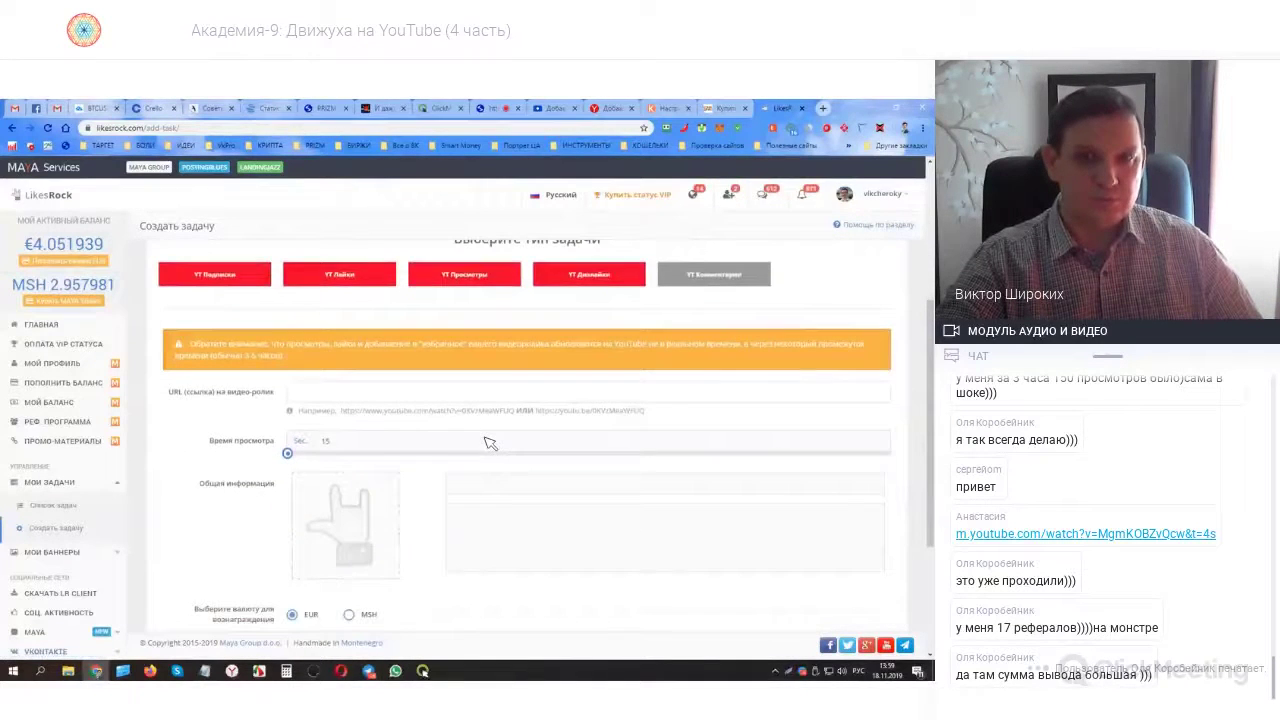
{"action": "scroll", "coordinate": [490, 443], "scroll_direction": "up", "scroll_amount": 1}
{"action": "scroll", "coordinate": [497, 414], "scroll_direction": "down", "scroll_amount": 2}
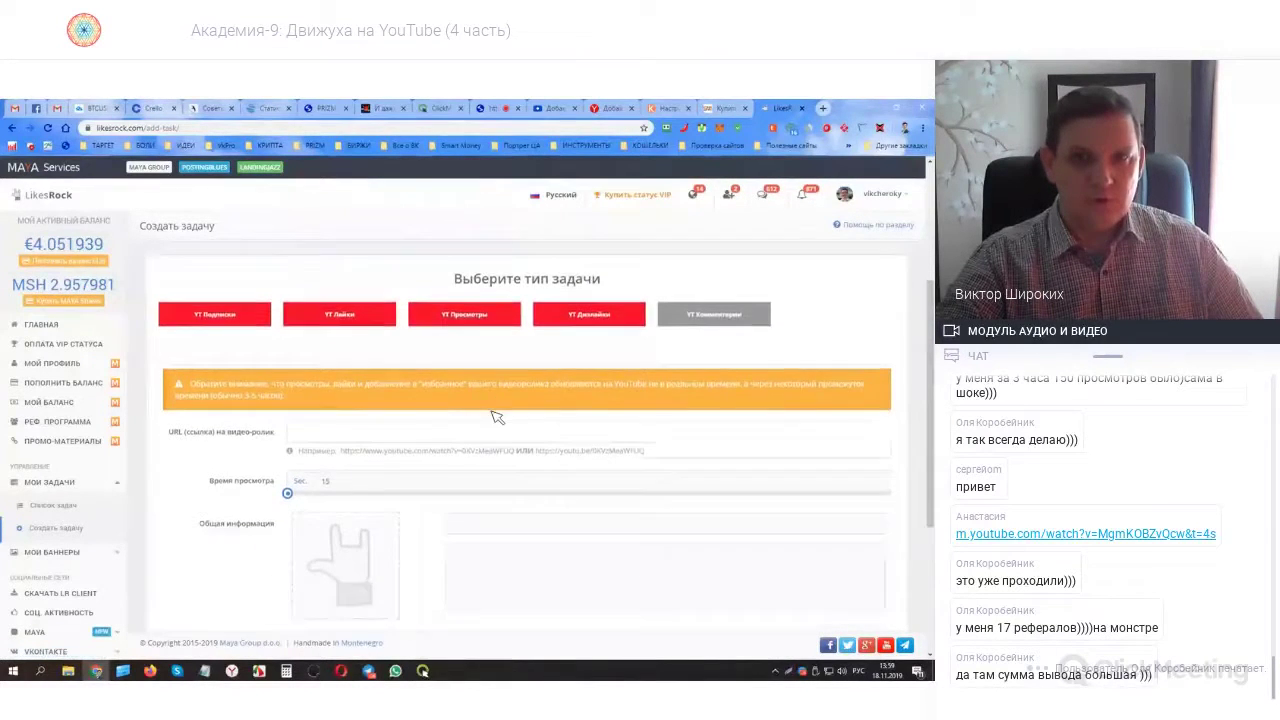
{"action": "left_click", "coordinate": [341, 345]}
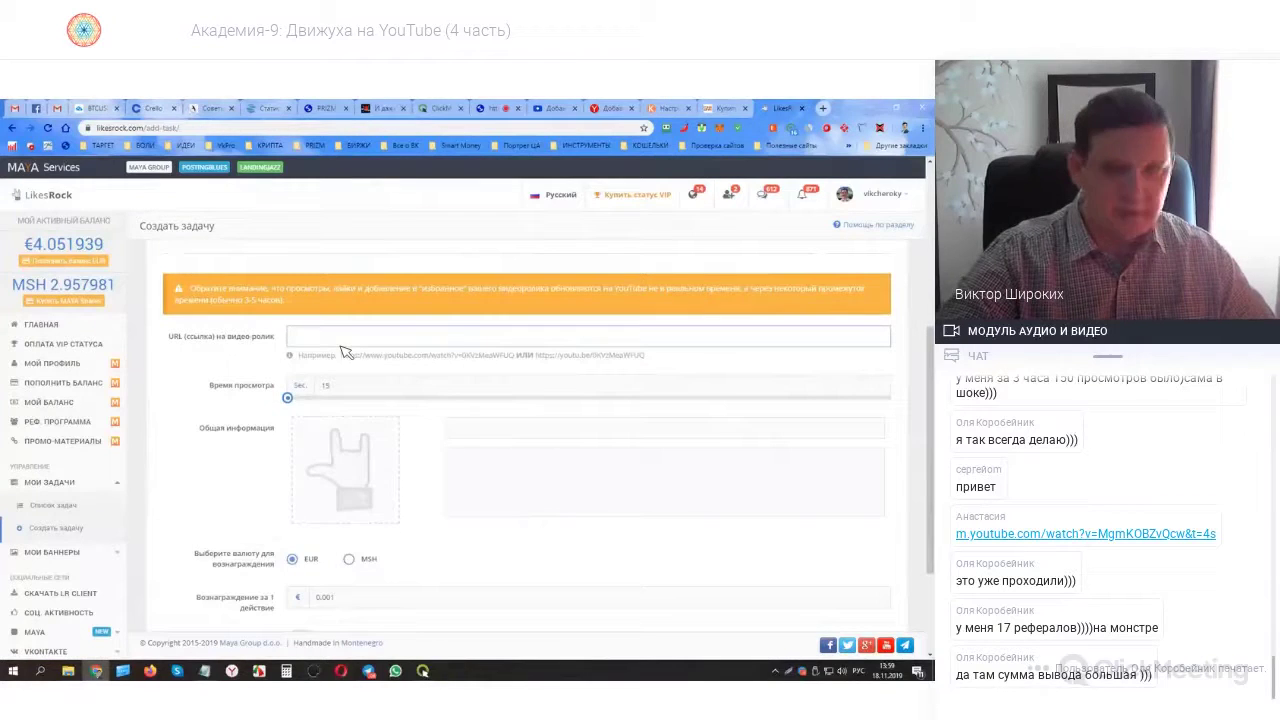
{"action": "type", "text": "https://www.youtube.com/watch?v=jjKpMic8ZWM"}
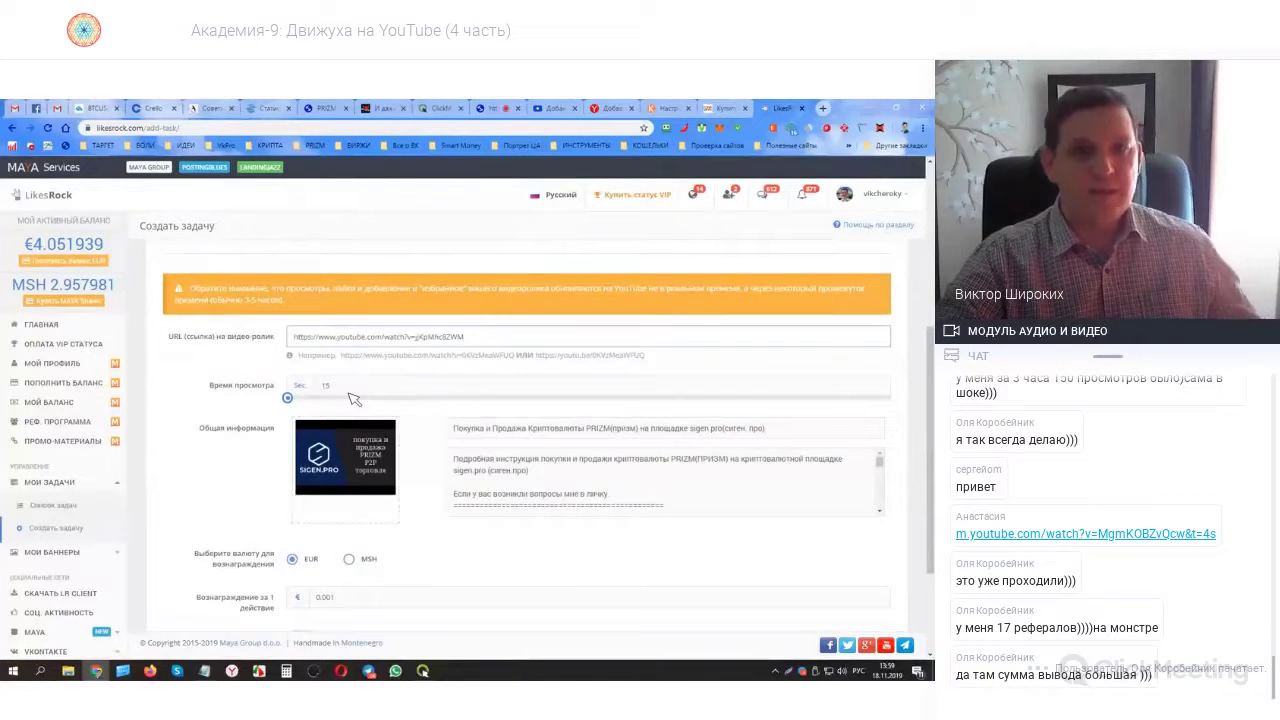
- Set the viewing time (Время просмотра) of the views task to 60 seconds
{"action": "left_click", "coordinate": [345, 393]}
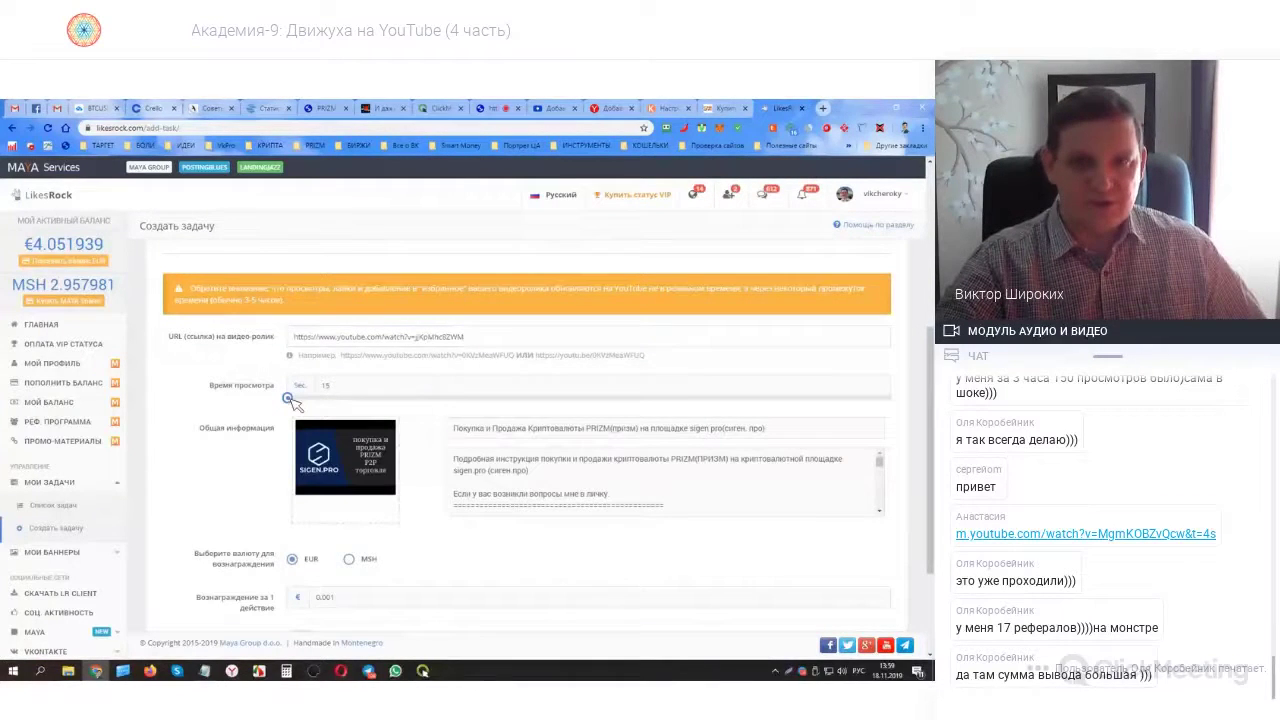
{"action": "left_click_drag", "start_coordinate": [288, 398], "coordinate": [397, 409]}
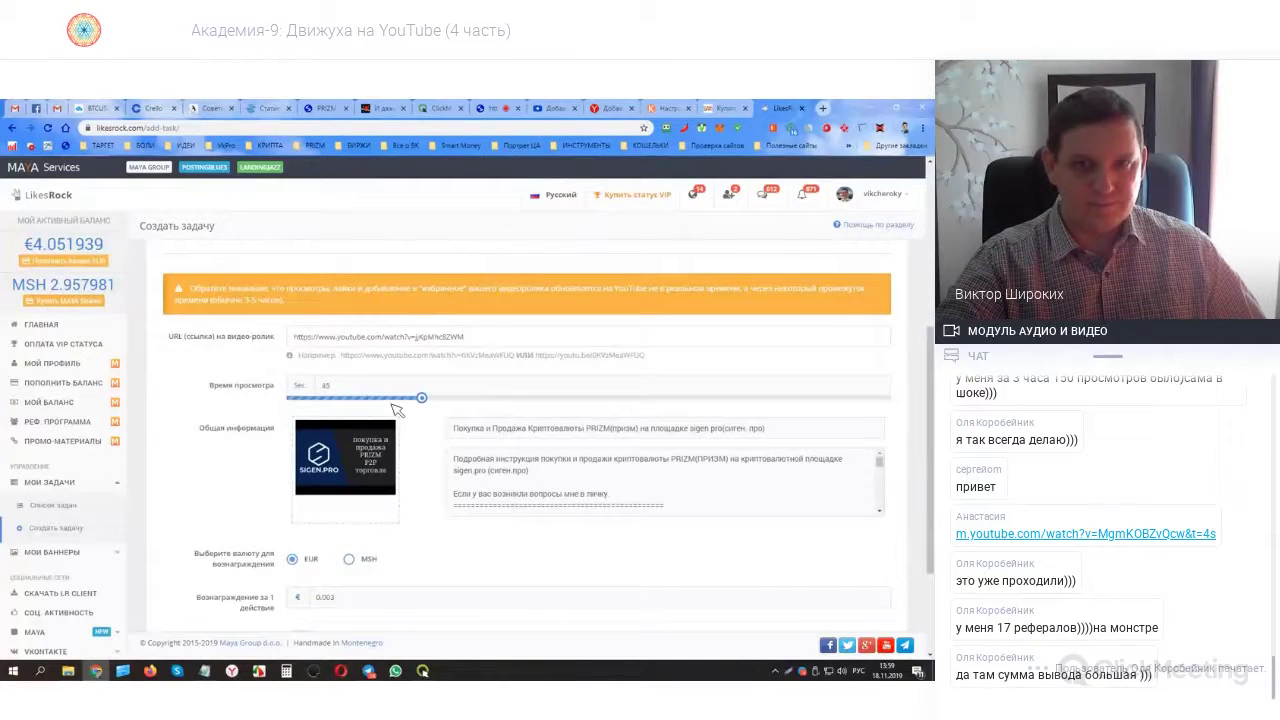
{"action": "left_click", "coordinate": [468, 400]}
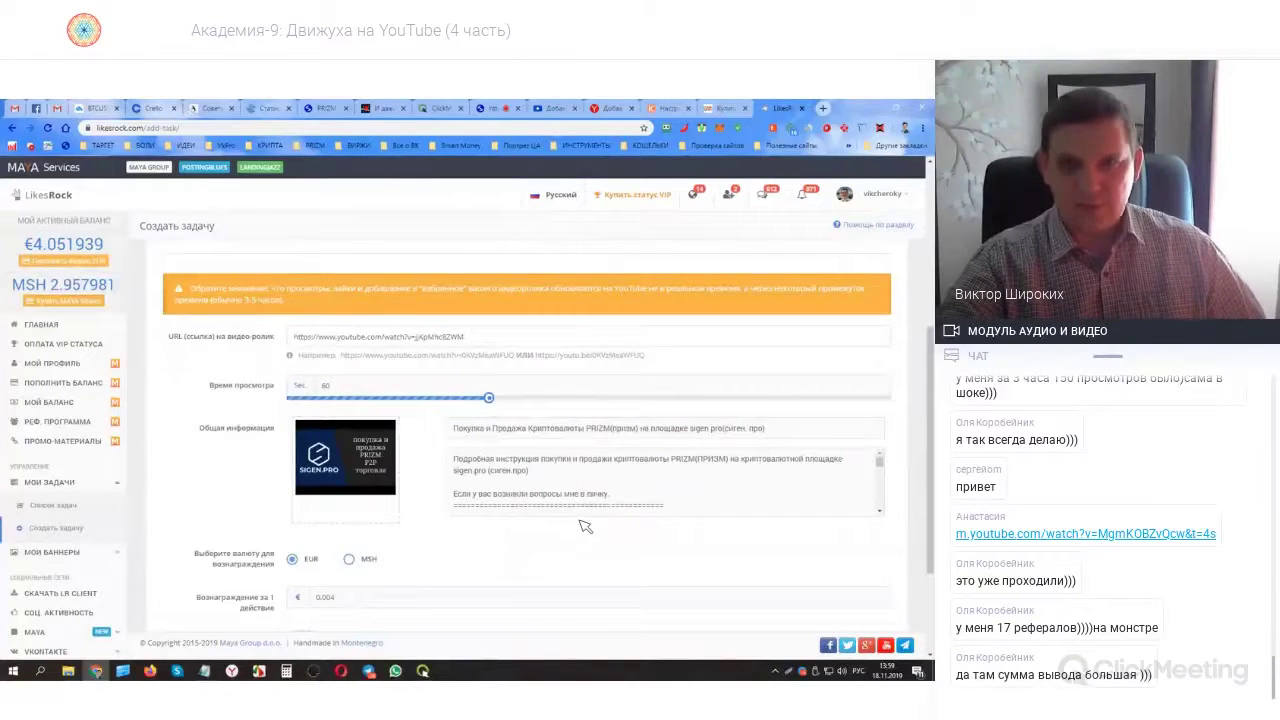
- Try MSH as the reward currency of the views task and switch it back to EUR
{"action": "scroll", "coordinate": [583, 527], "scroll_direction": "down", "scroll_amount": 1}
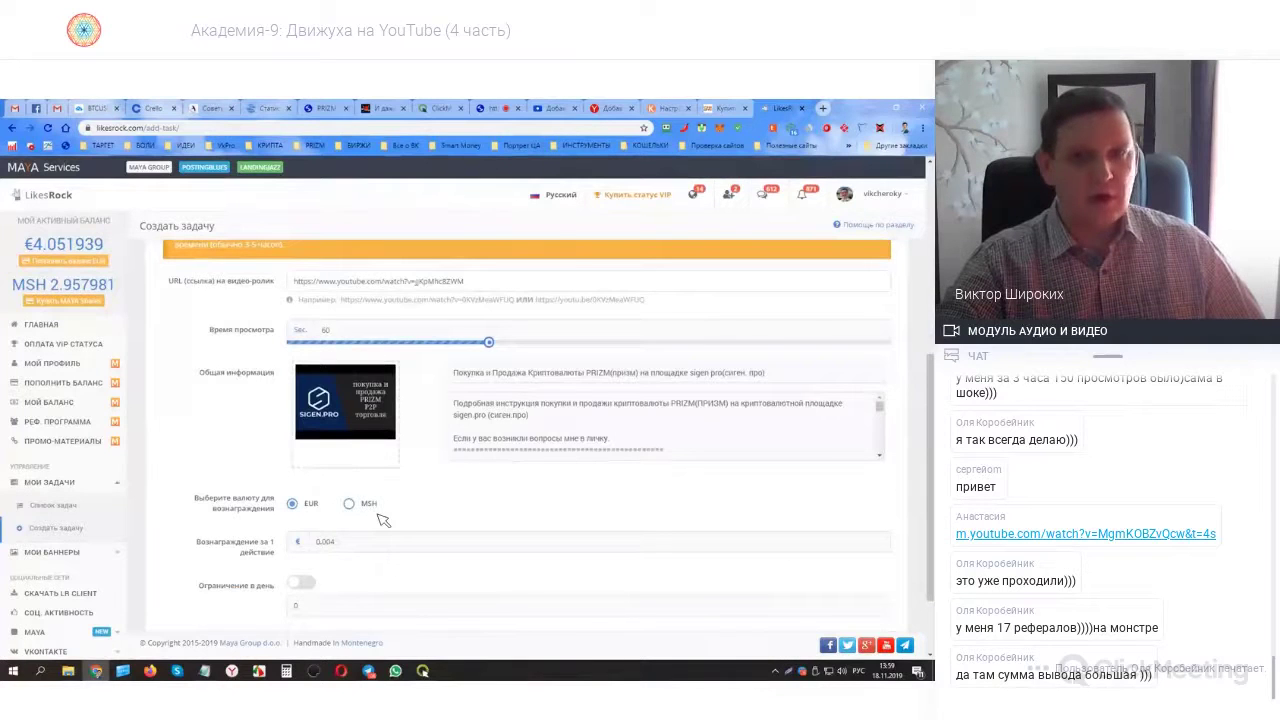
{"action": "scroll", "coordinate": [406, 528], "scroll_direction": "down", "scroll_amount": 2}
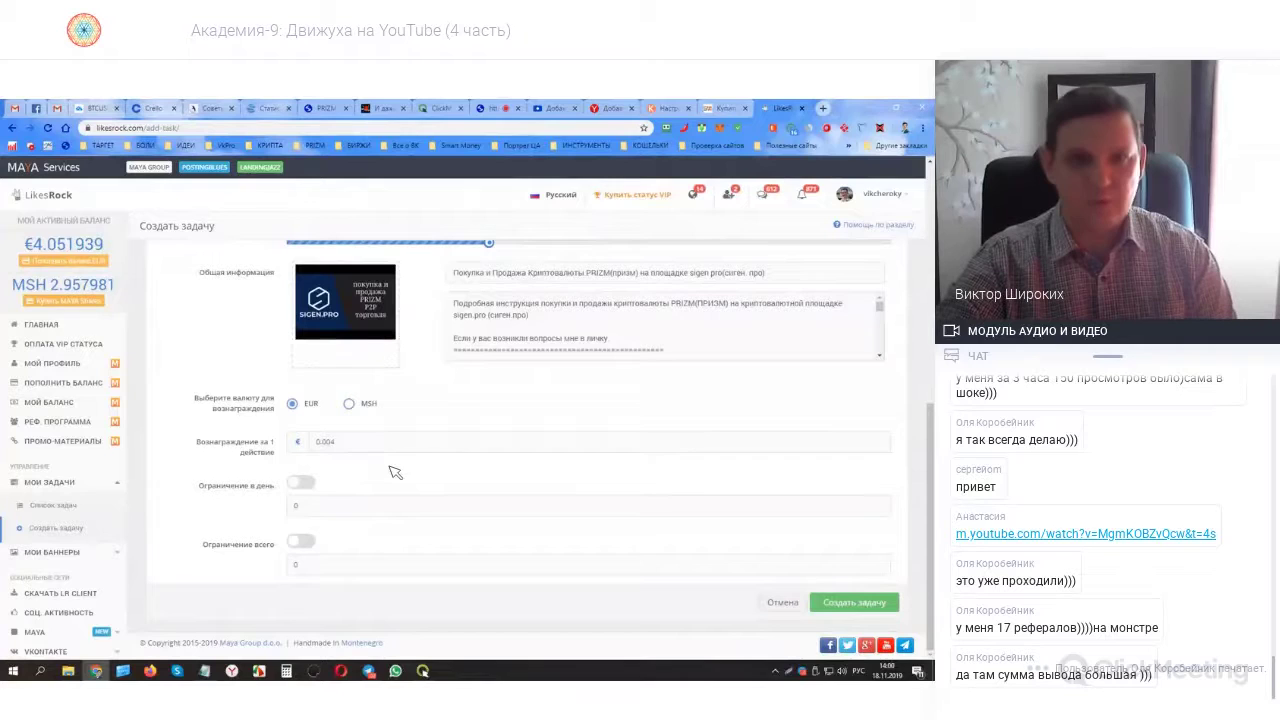
{"action": "double_click", "coordinate": [330, 443]}
{"action": "scroll", "coordinate": [371, 464], "scroll_direction": "up", "scroll_amount": 3}
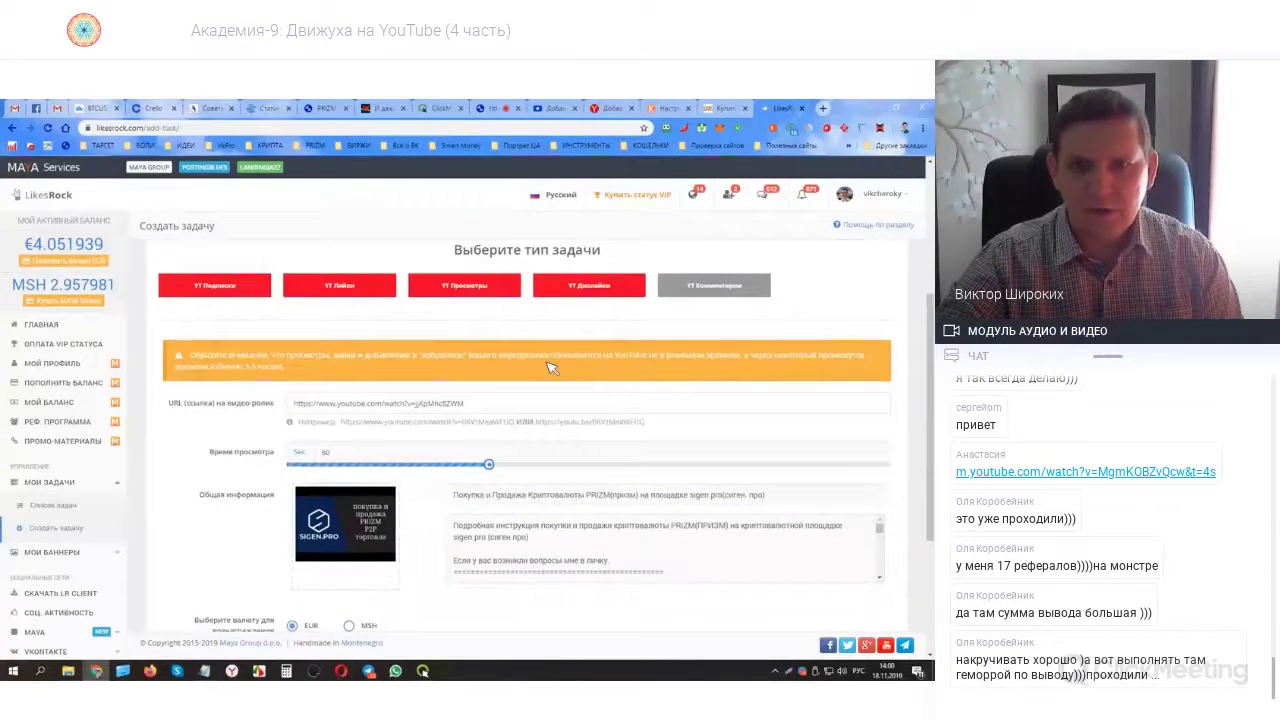
{"action": "scroll", "coordinate": [688, 388], "scroll_direction": "down", "scroll_amount": 3}
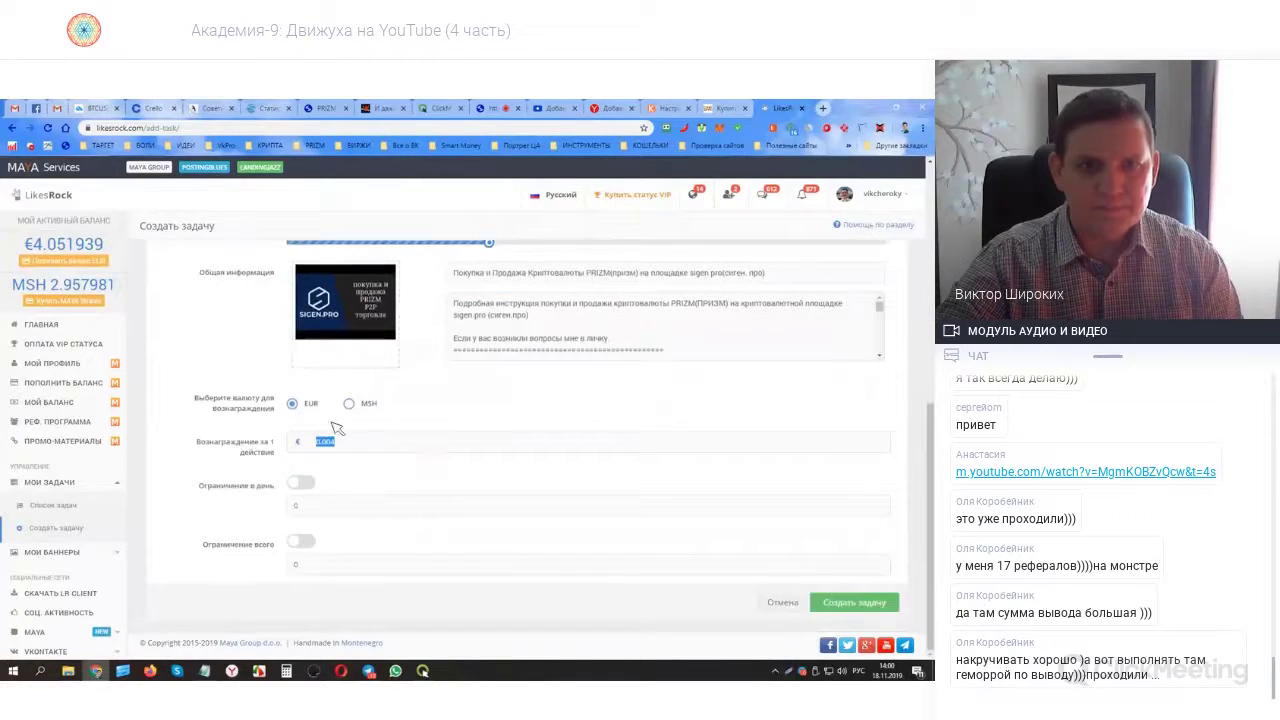
{"action": "left_click", "coordinate": [350, 405]}
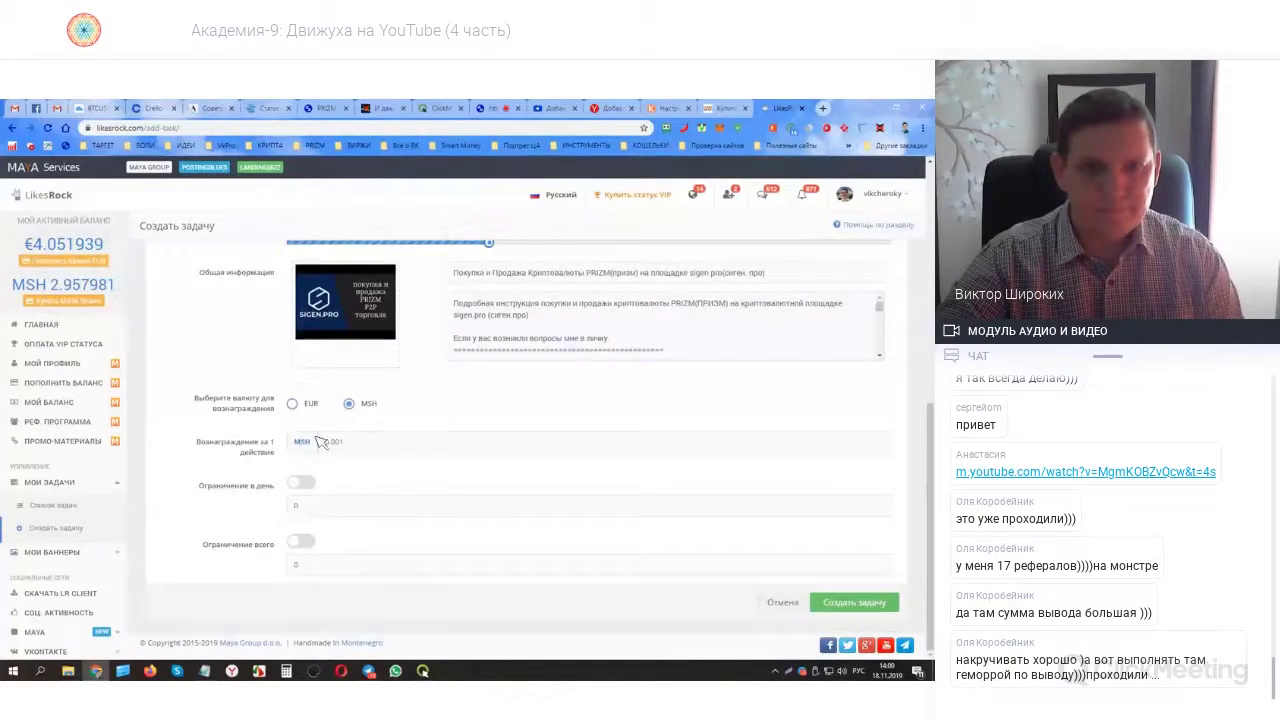
{"action": "left_click", "coordinate": [292, 404]}
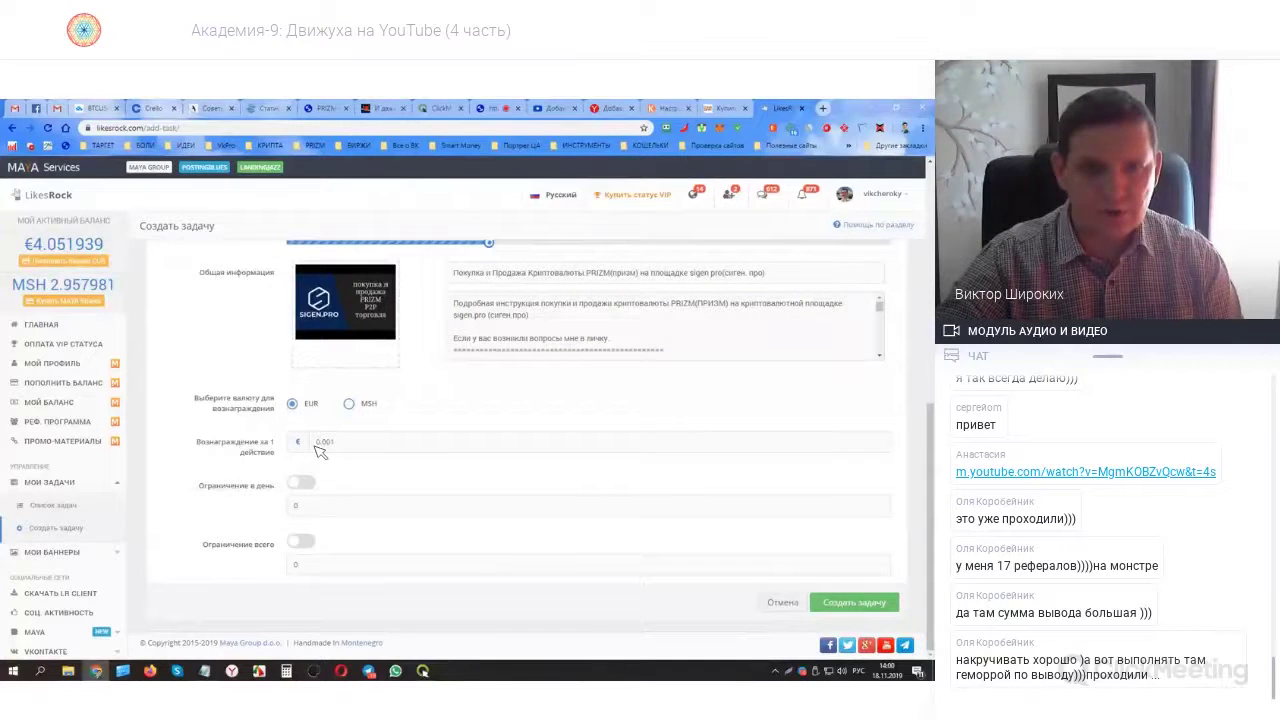
{"action": "left_click", "coordinate": [301, 483]}
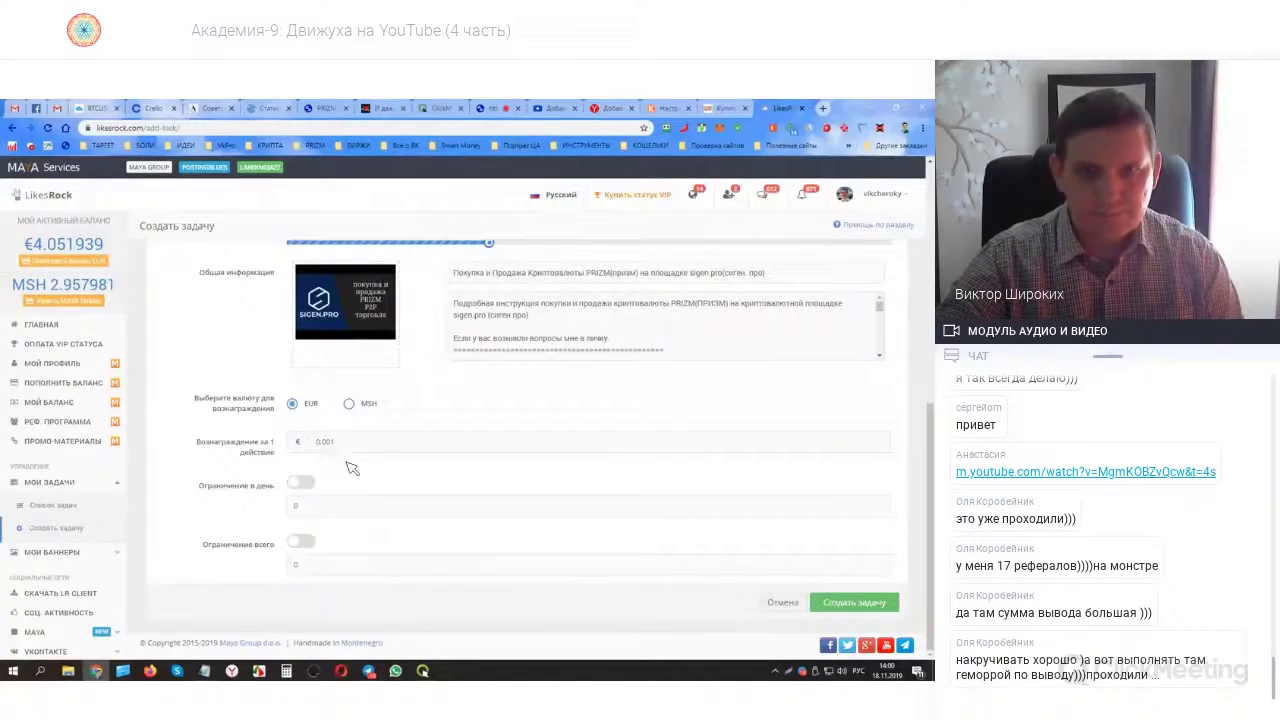
- Change the task type to YT Подписки and paste the video link into the channel URL field
{"action": "scroll", "coordinate": [355, 468], "scroll_direction": "up", "scroll_amount": 3}
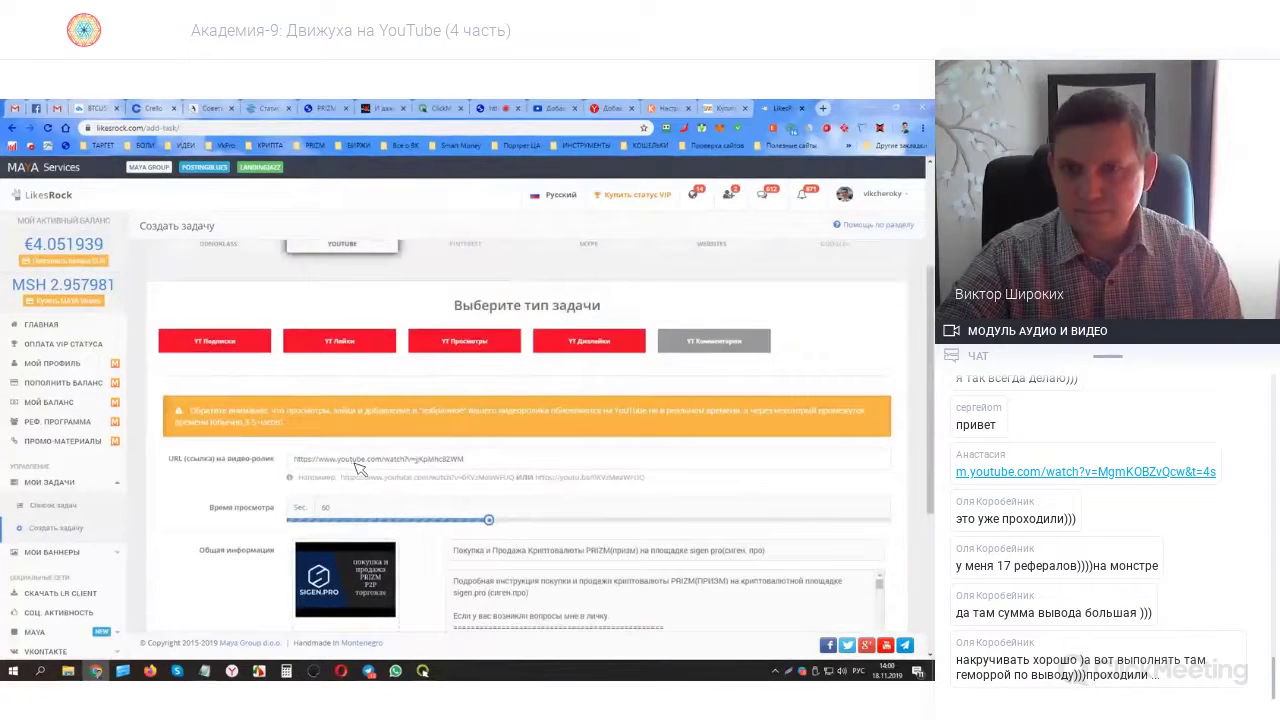
{"action": "left_click", "coordinate": [230, 343]}
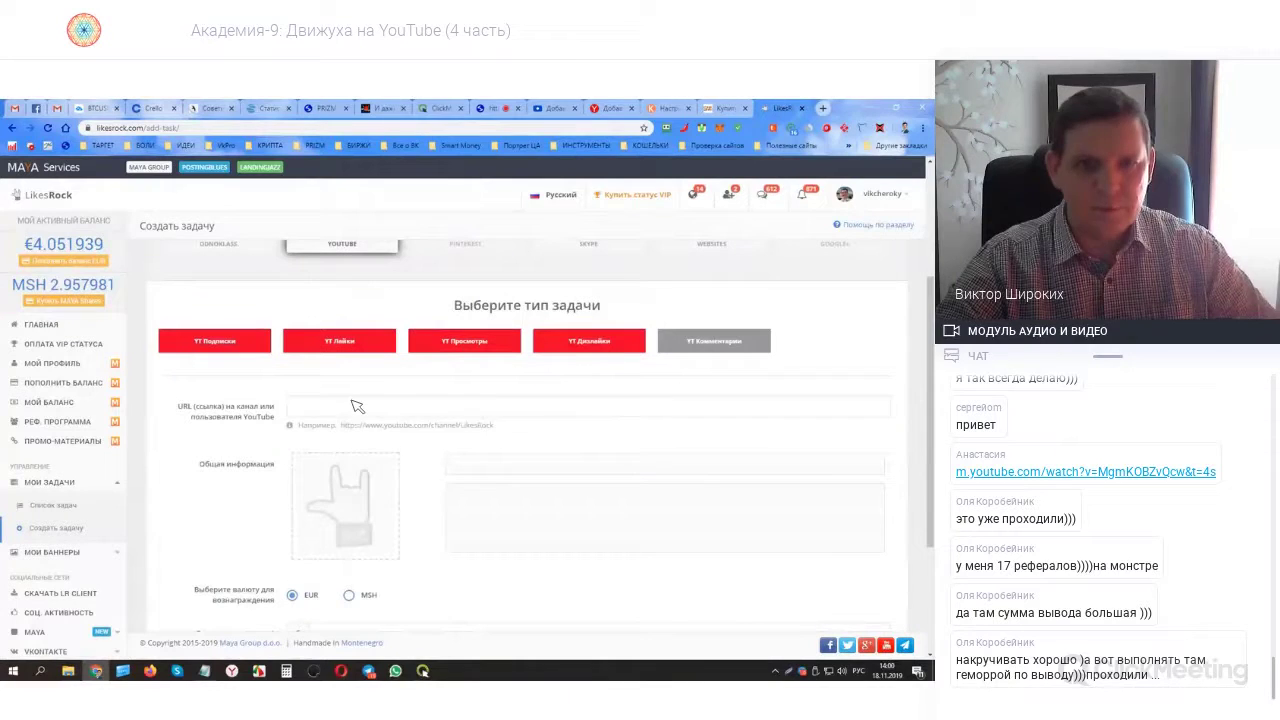
{"action": "left_click", "coordinate": [360, 405]}
{"action": "type", "text": "https://www.youtube.com/watch?v=jKpMc8ZWM"}
{"action": "scroll", "coordinate": [432, 515], "scroll_direction": "down", "scroll_amount": 3}
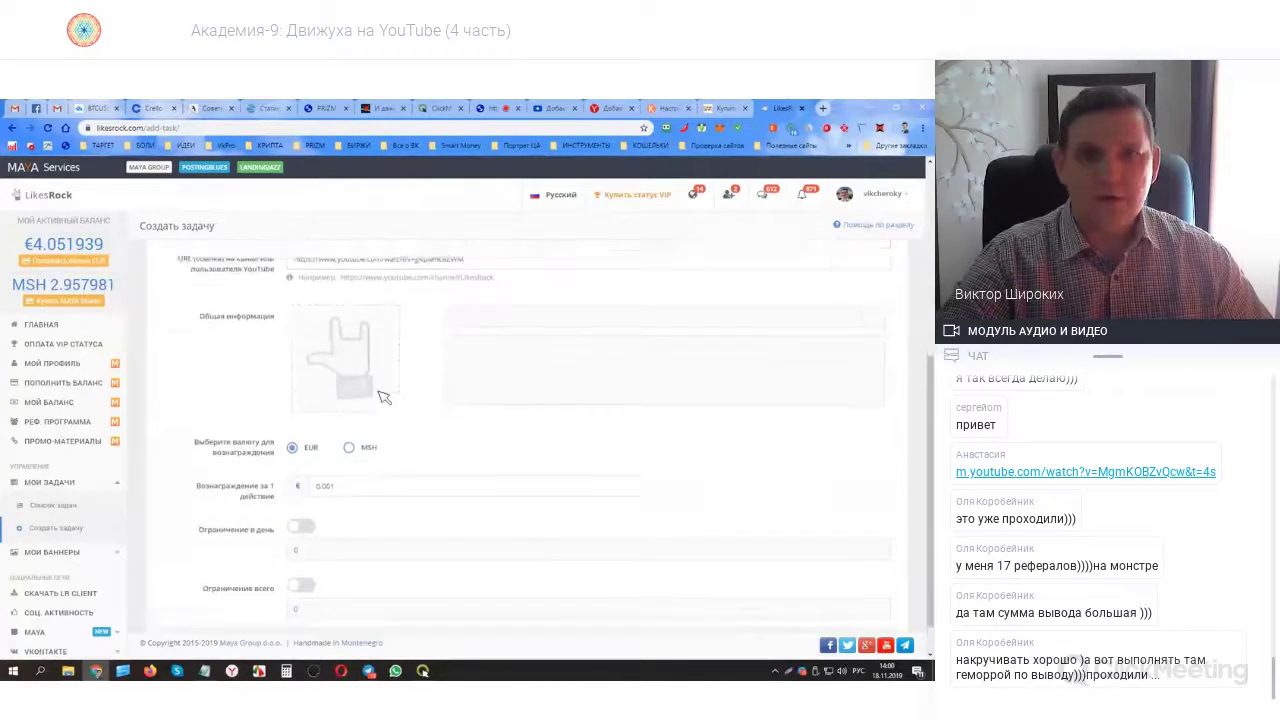
{"action": "scroll", "coordinate": [385, 388], "scroll_direction": "up", "scroll_amount": 3}
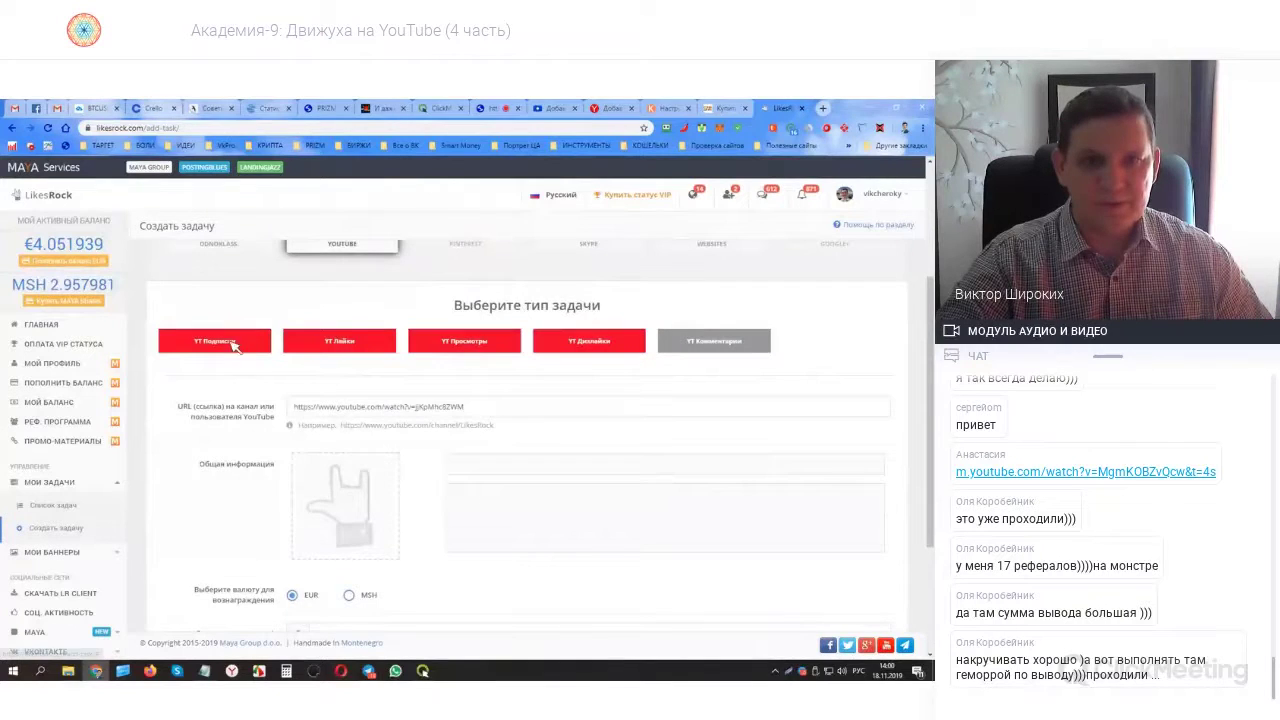
- Change the task type to YT Лайки and paste the video link into the URL field
{"action": "left_click", "coordinate": [470, 345]}
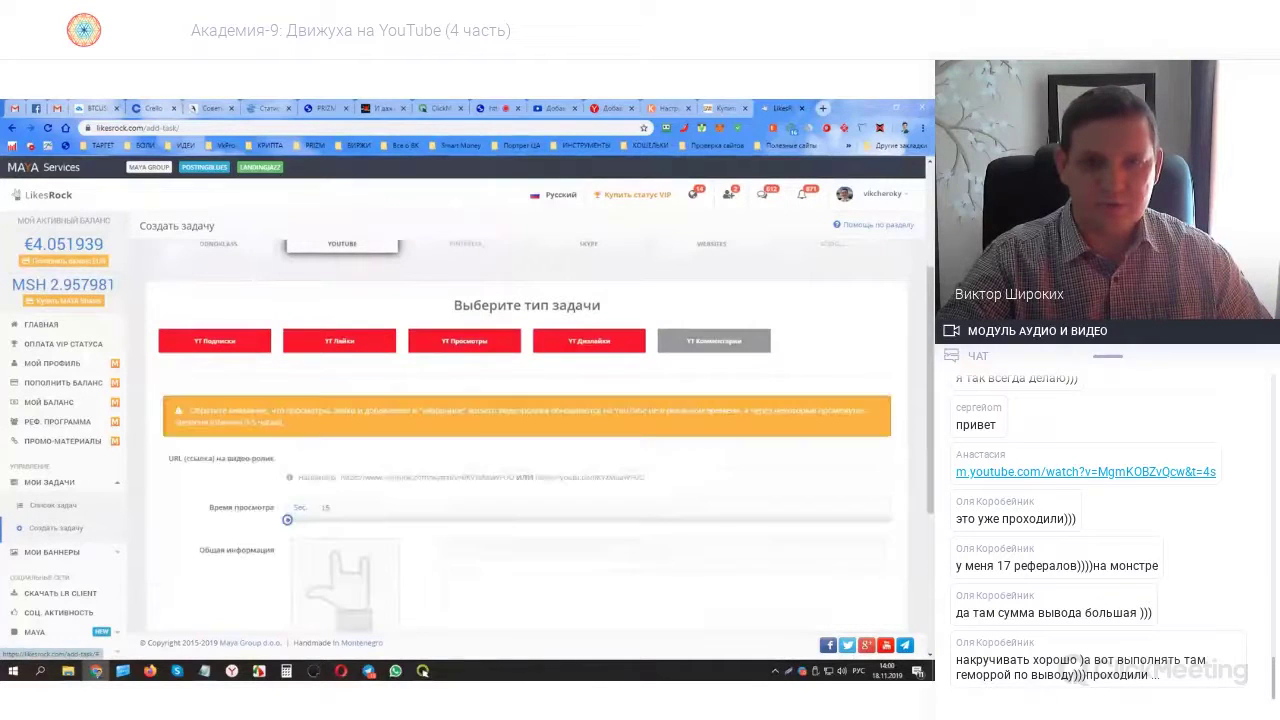
{"action": "left_click", "coordinate": [365, 338]}
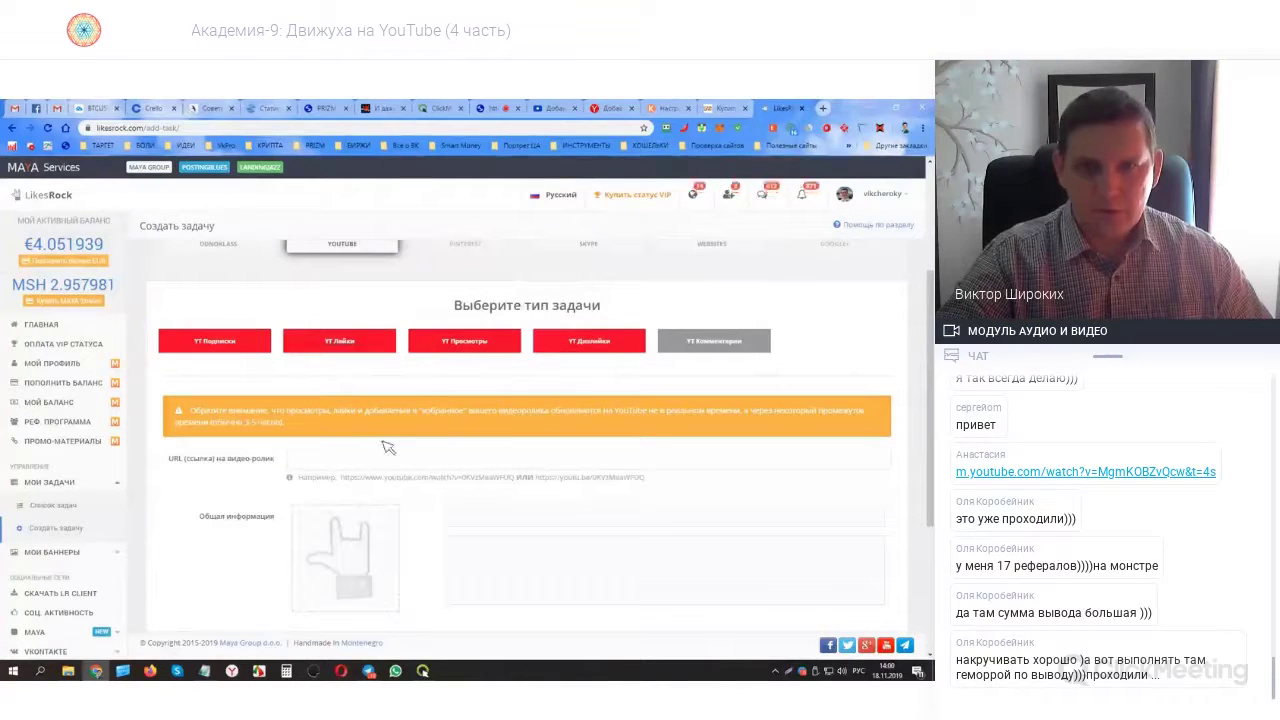
{"action": "left_click", "coordinate": [375, 458]}
{"action": "key", "text": "ctrl+v"}
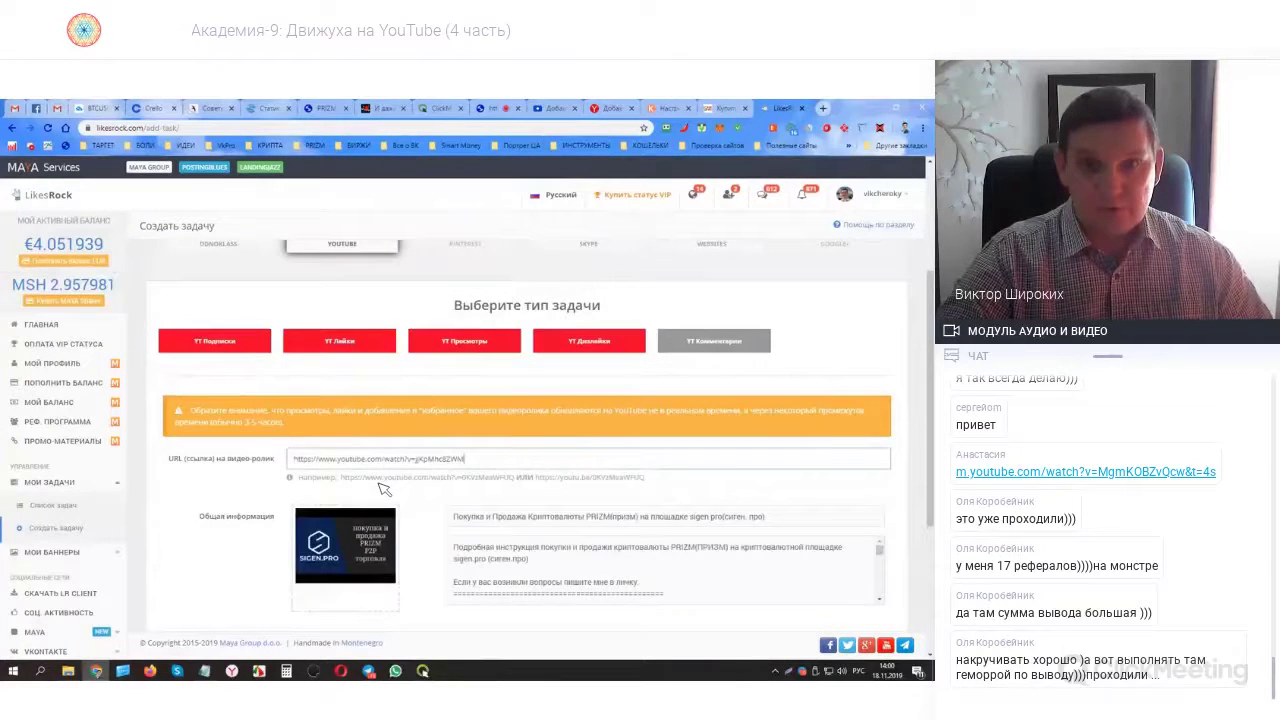
- Set the reward per action of the likes task to 0.0012 EUR
{"action": "scroll", "coordinate": [365, 455], "scroll_direction": "down", "scroll_amount": 3}
{"action": "left_click", "coordinate": [360, 448]}
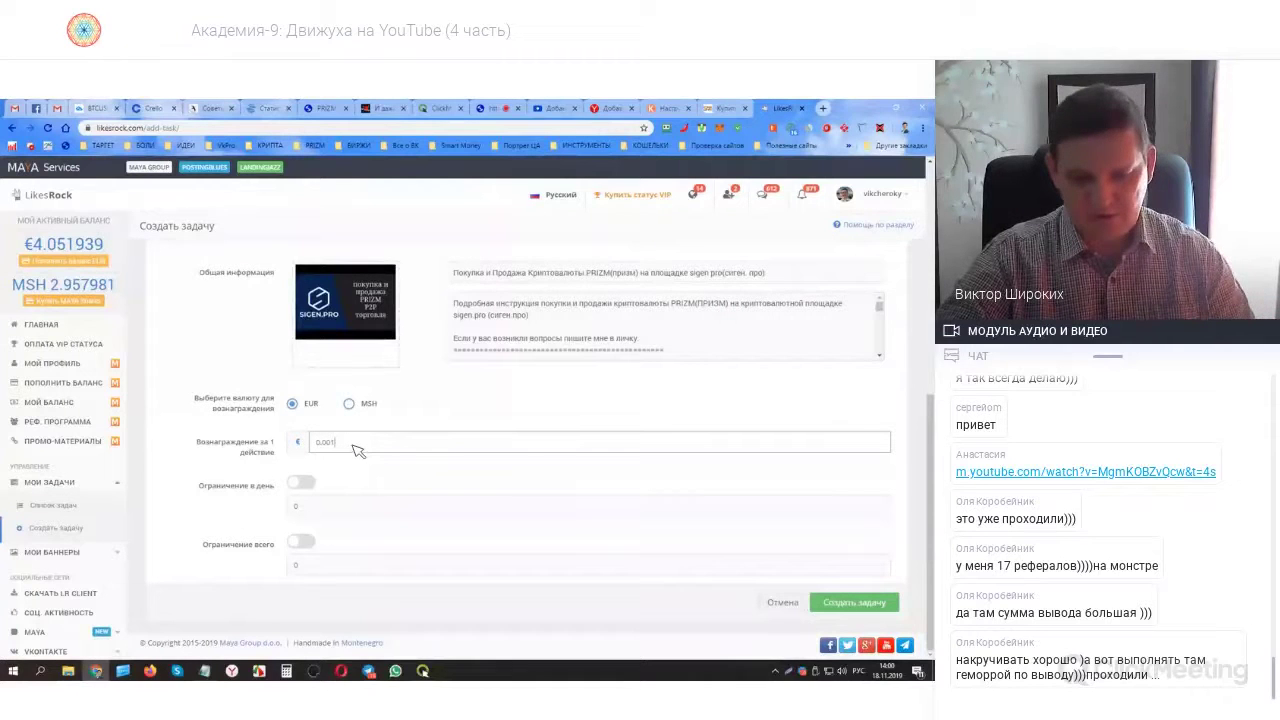
{"action": "type", "text": "2"}
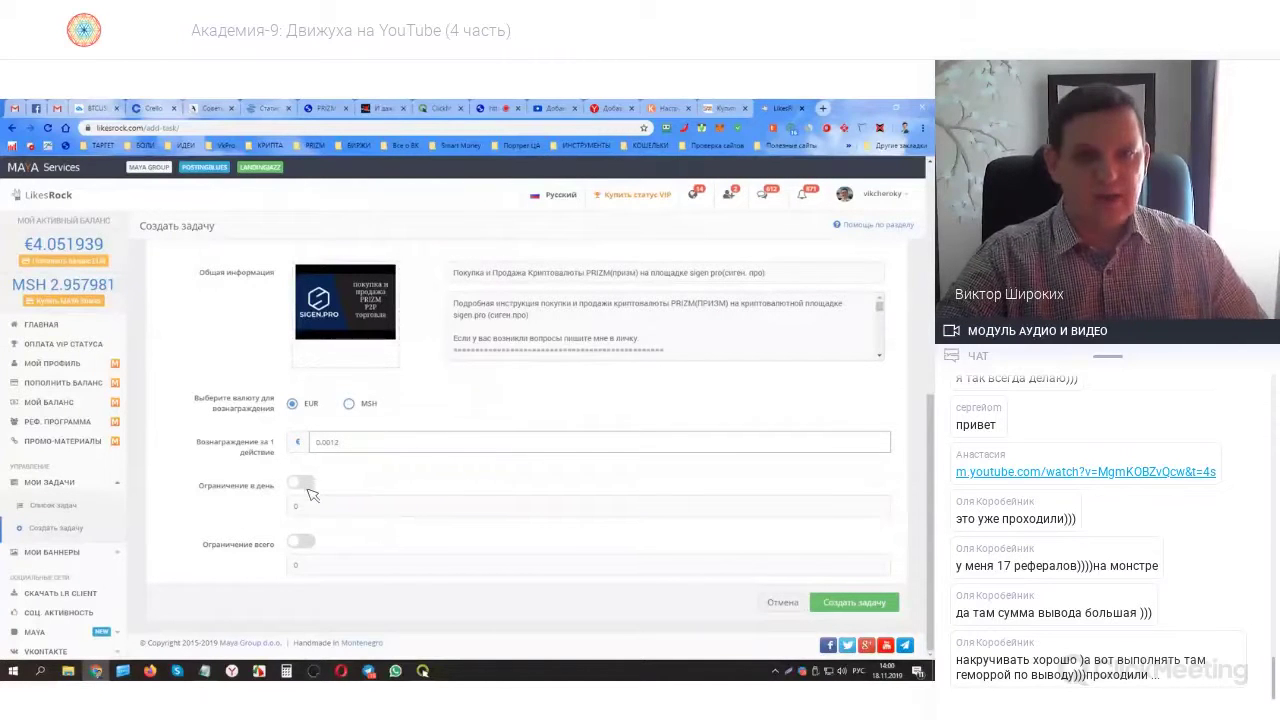
- Enable both limits of the likes task, with 4 actions per day and 20 in total
{"action": "left_click", "coordinate": [306, 482]}
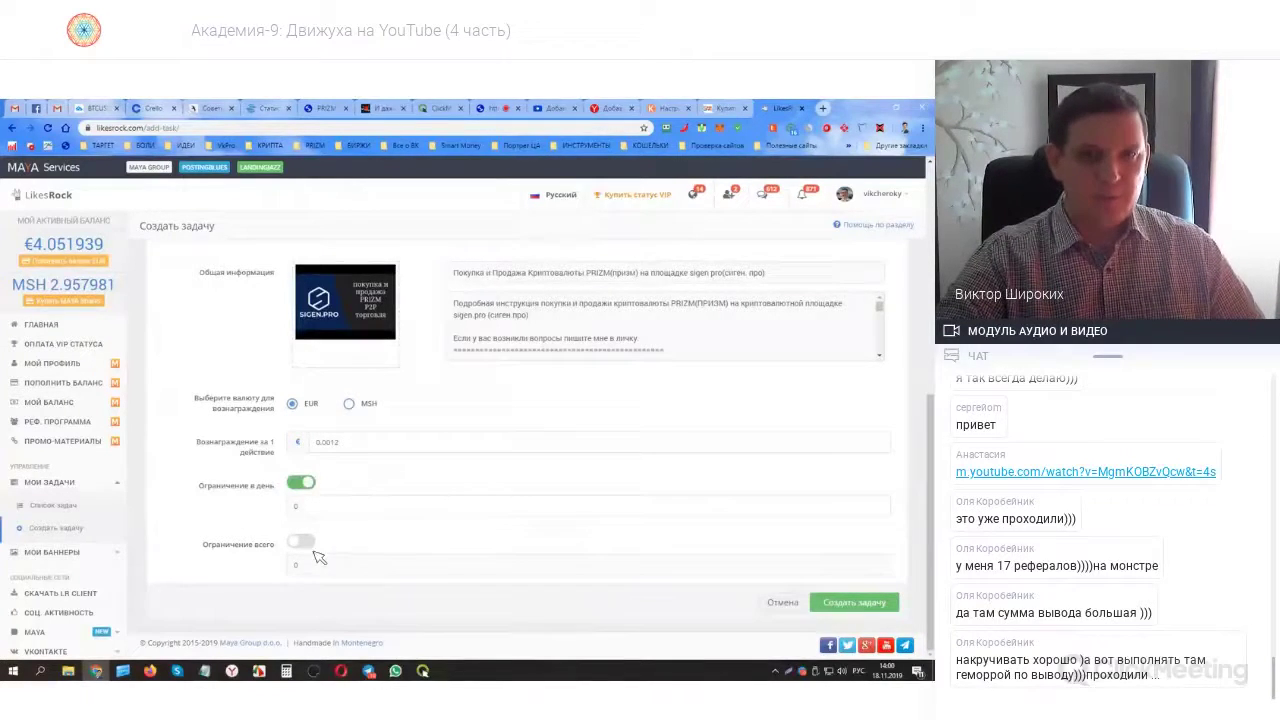
{"action": "left_click", "coordinate": [303, 543]}
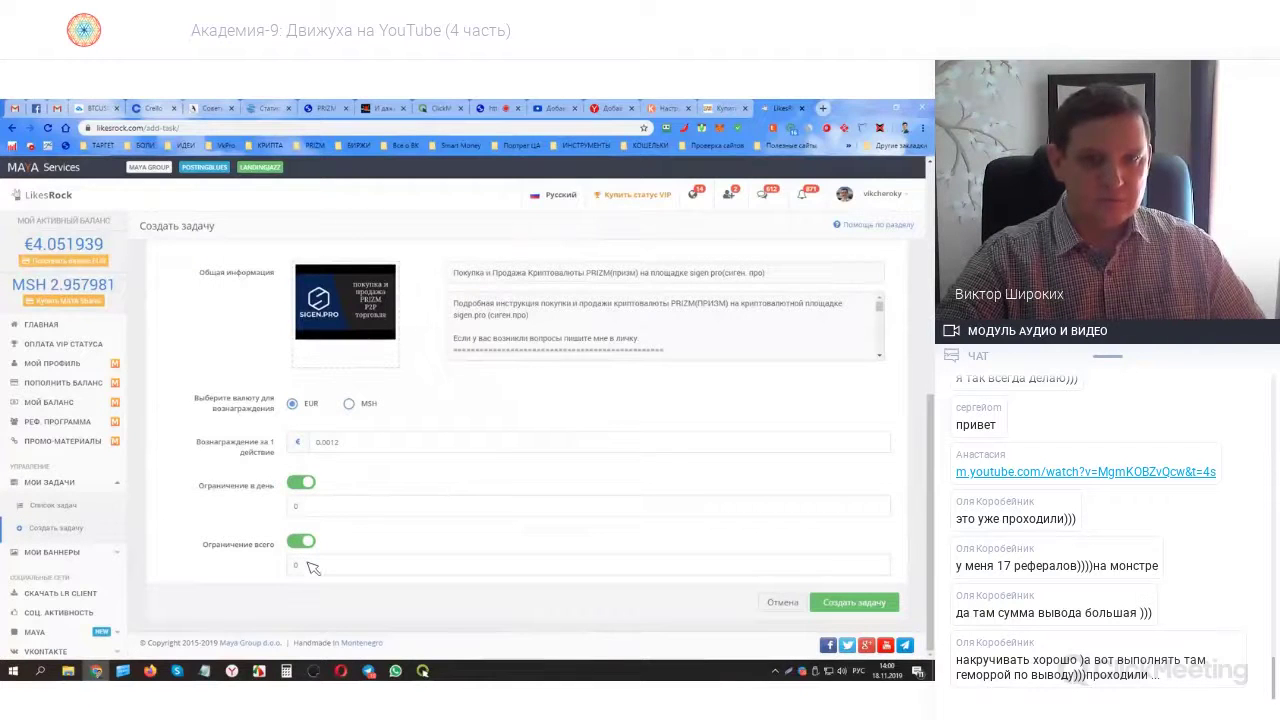
{"action": "left_click", "coordinate": [287, 566]}
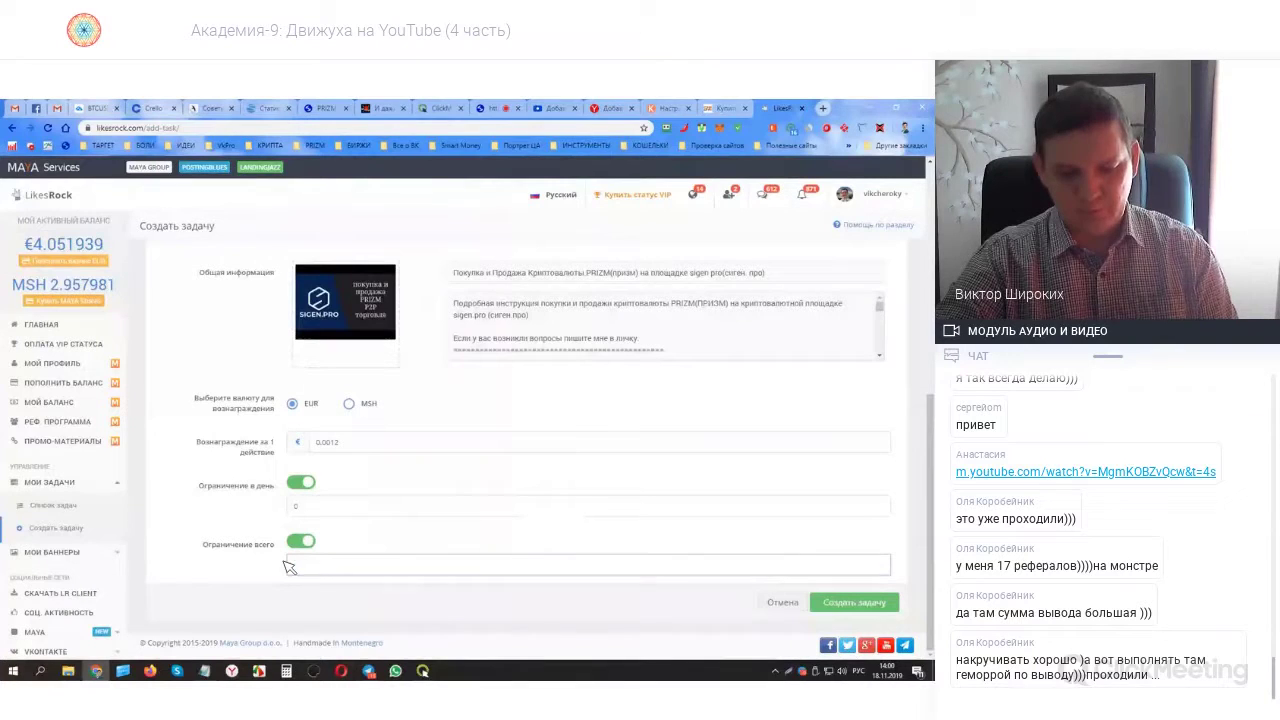
{"action": "type", "text": "20"}
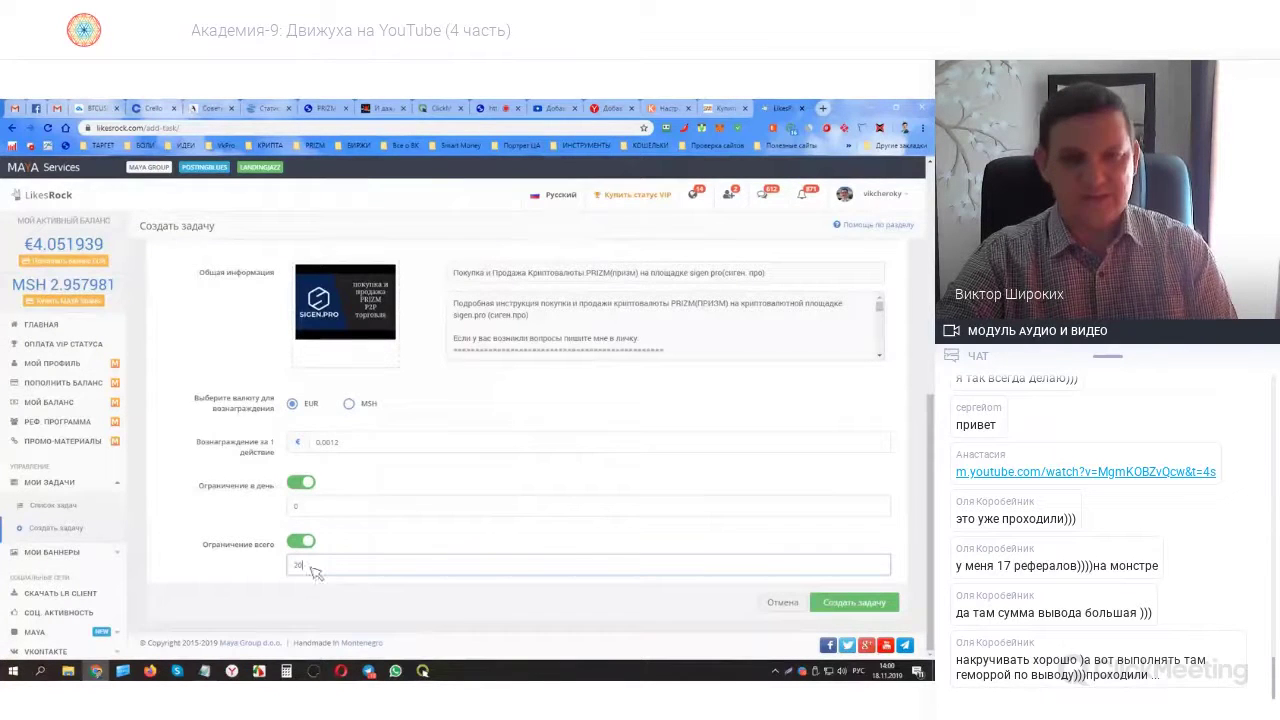
{"action": "left_click", "coordinate": [340, 511]}
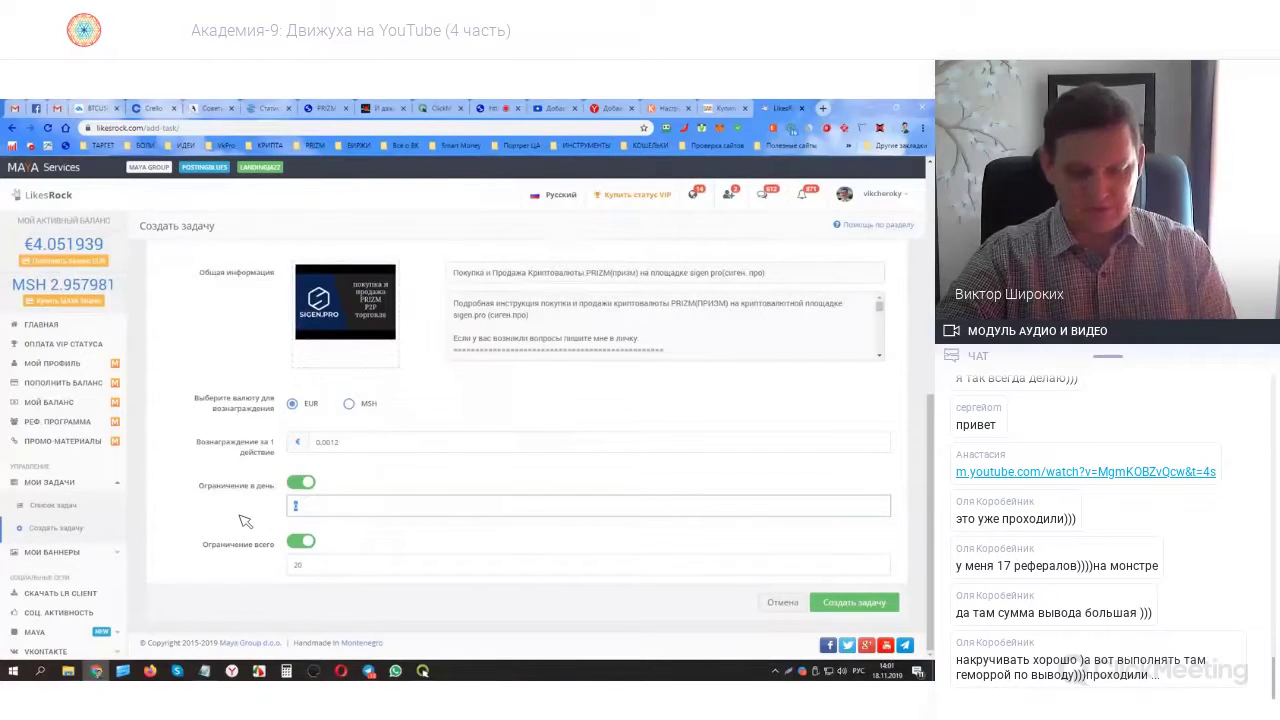
{"action": "type", "text": "4"}
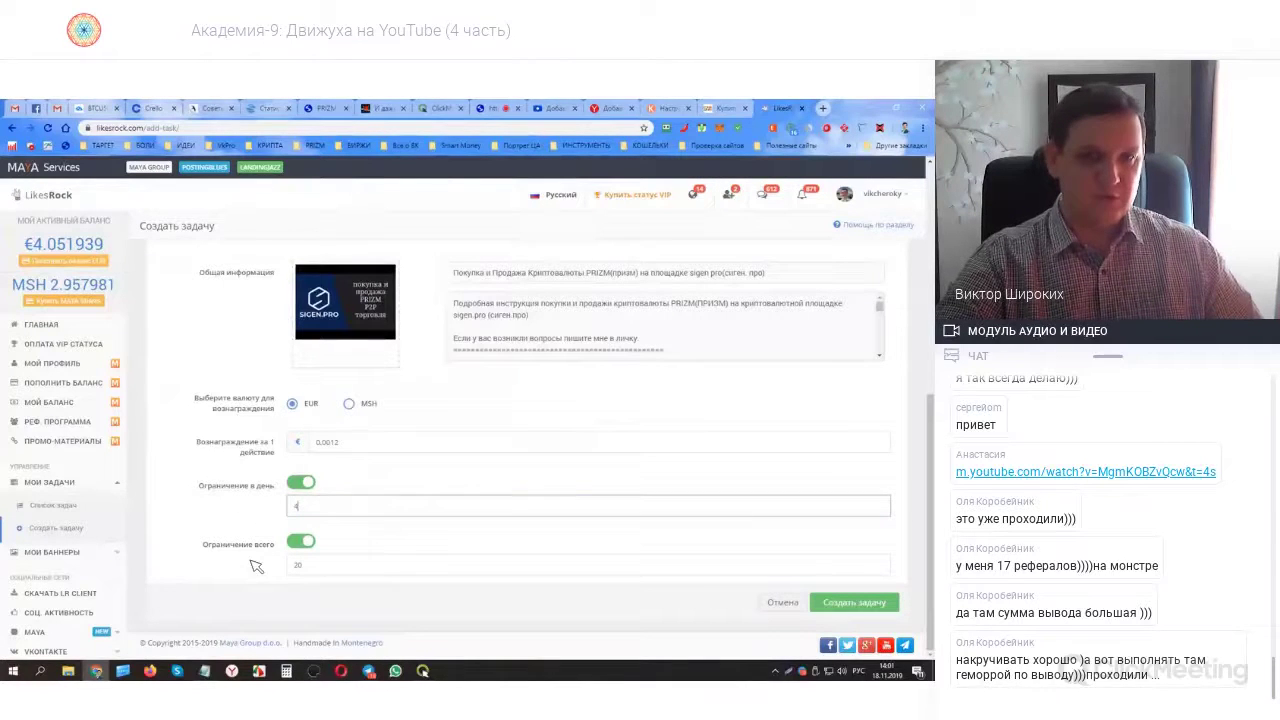
{"action": "left_click", "coordinate": [305, 525]}
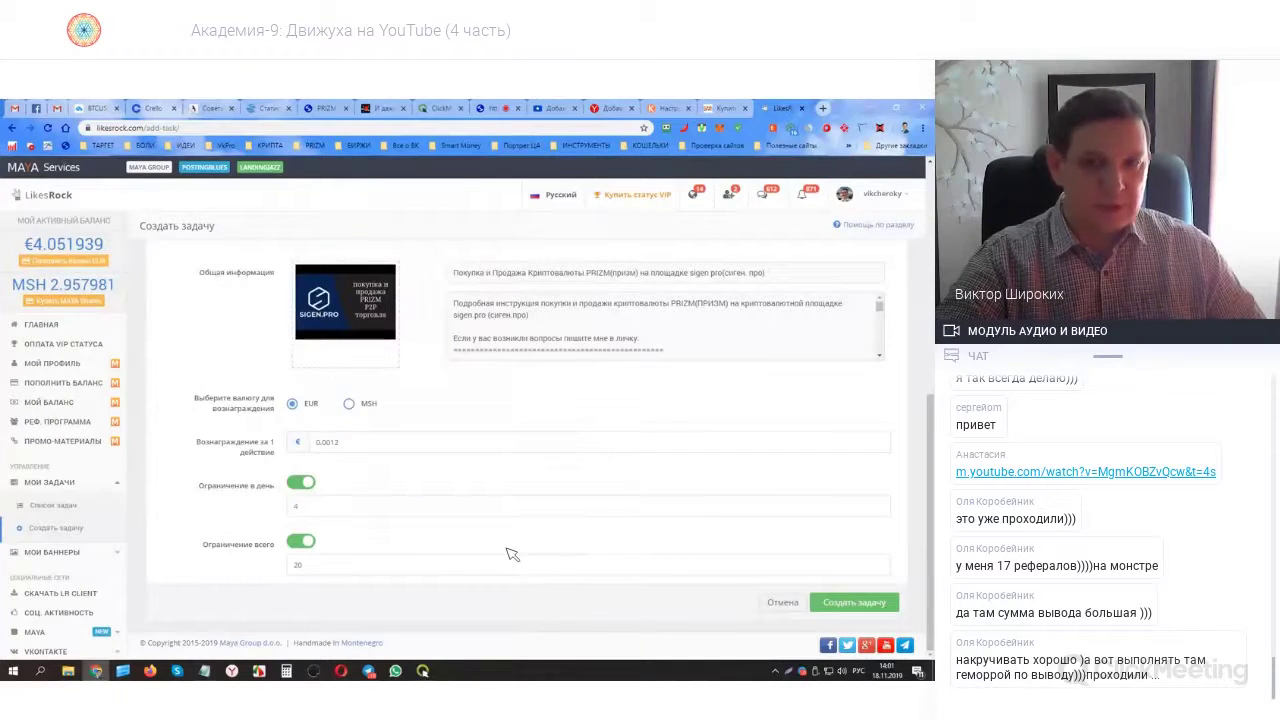
{"action": "scroll", "coordinate": [535, 521], "scroll_direction": "up", "scroll_amount": 2}
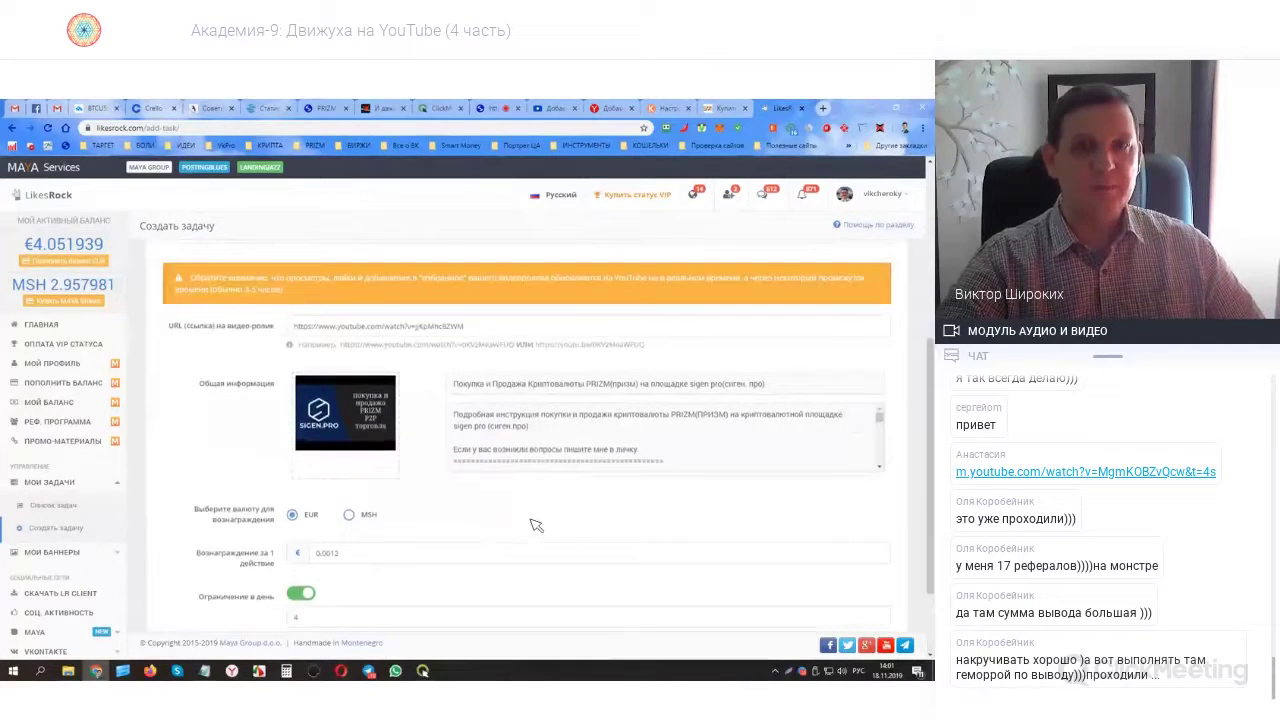
{"action": "scroll", "coordinate": [800, 572], "scroll_direction": "down", "scroll_amount": 2}
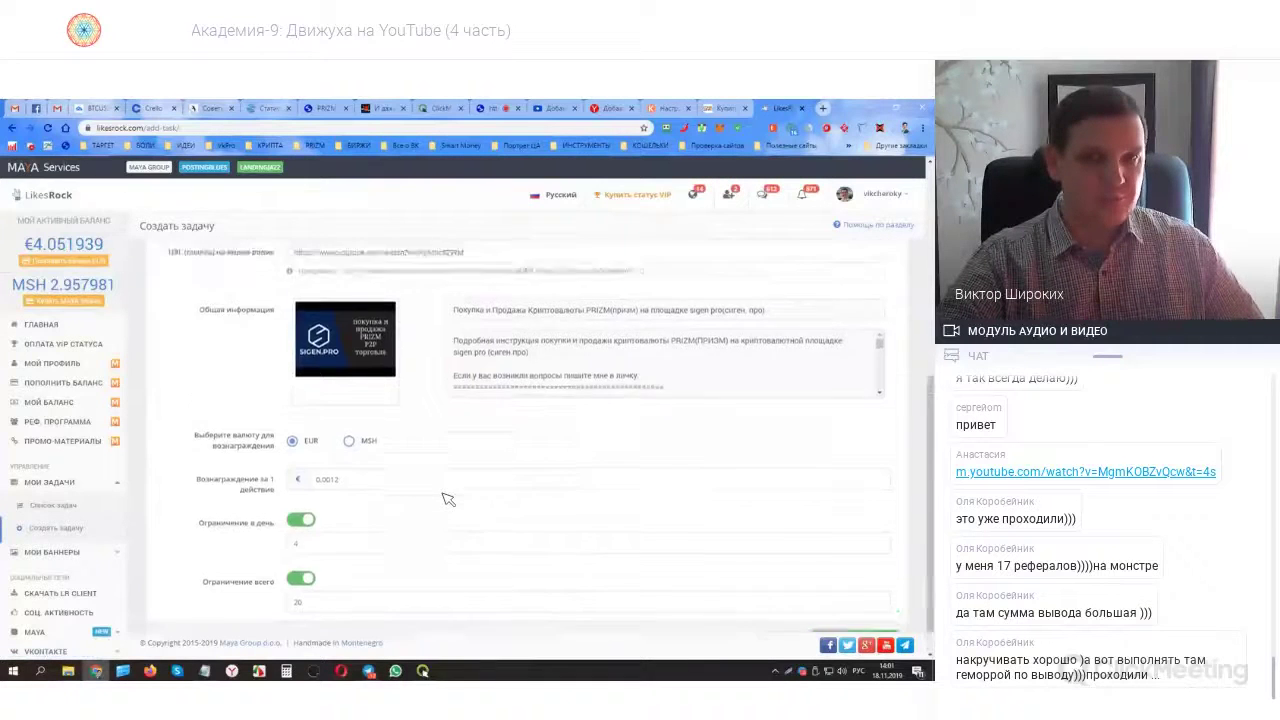
{"action": "scroll", "coordinate": [448, 500], "scroll_direction": "up", "scroll_amount": 3}
{"action": "scroll", "coordinate": [448, 501], "scroll_direction": "down", "scroll_amount": 3}
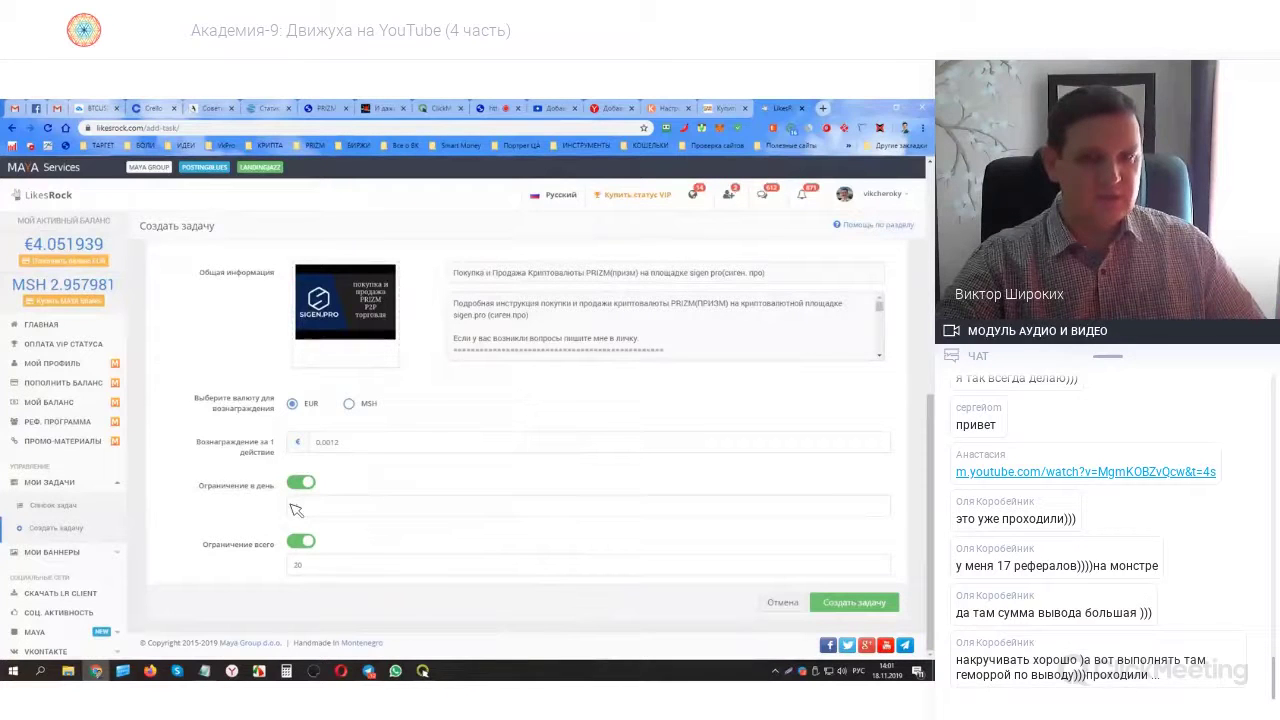
{"action": "left_click", "coordinate": [295, 508]}
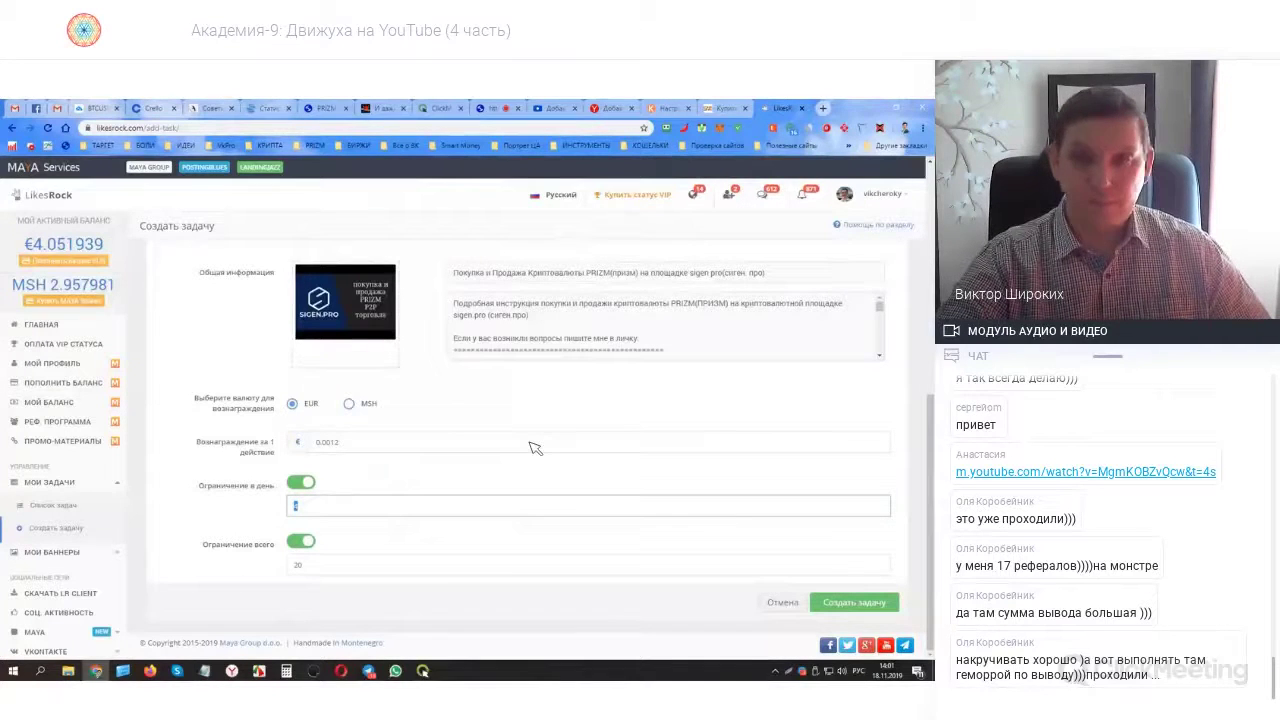
- Close the promotion service tabs and return to the lesson presentation in the ClickMeeting room
{"action": "left_click", "coordinate": [633, 108]}
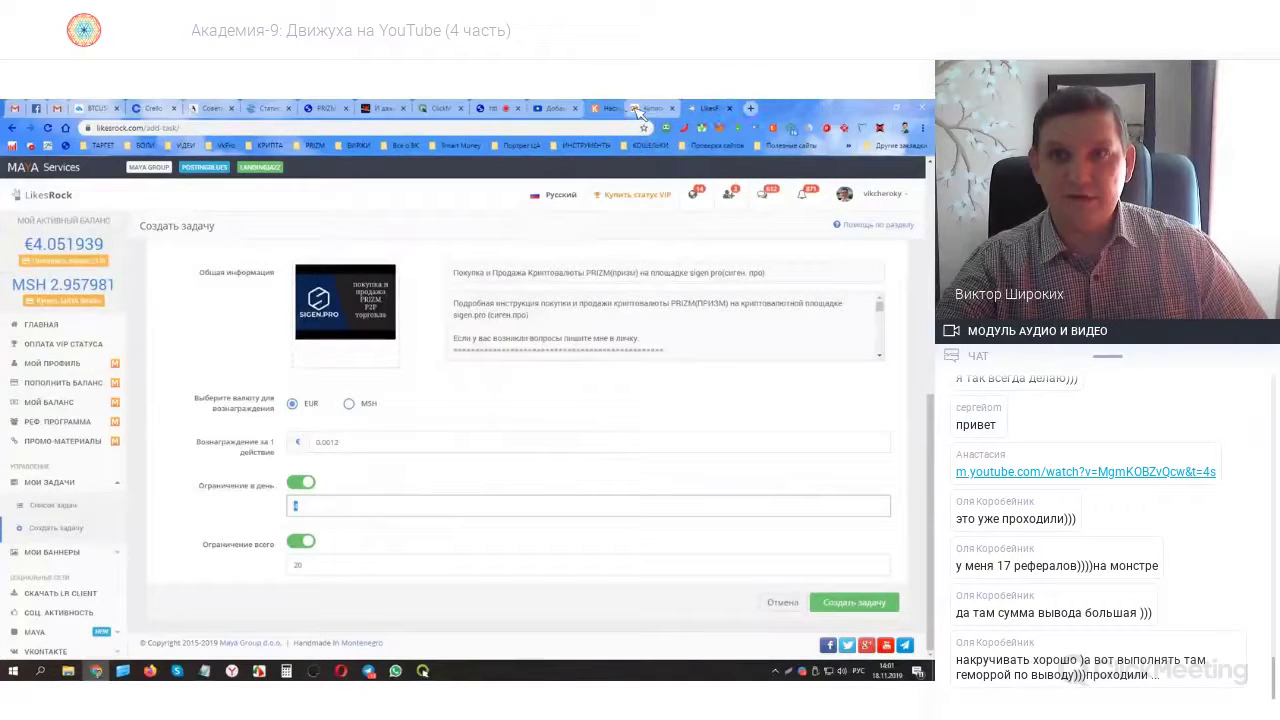
{"action": "left_click", "coordinate": [634, 108]}
{"action": "left_click", "coordinate": [634, 108]}
{"action": "left_click", "coordinate": [635, 109]}
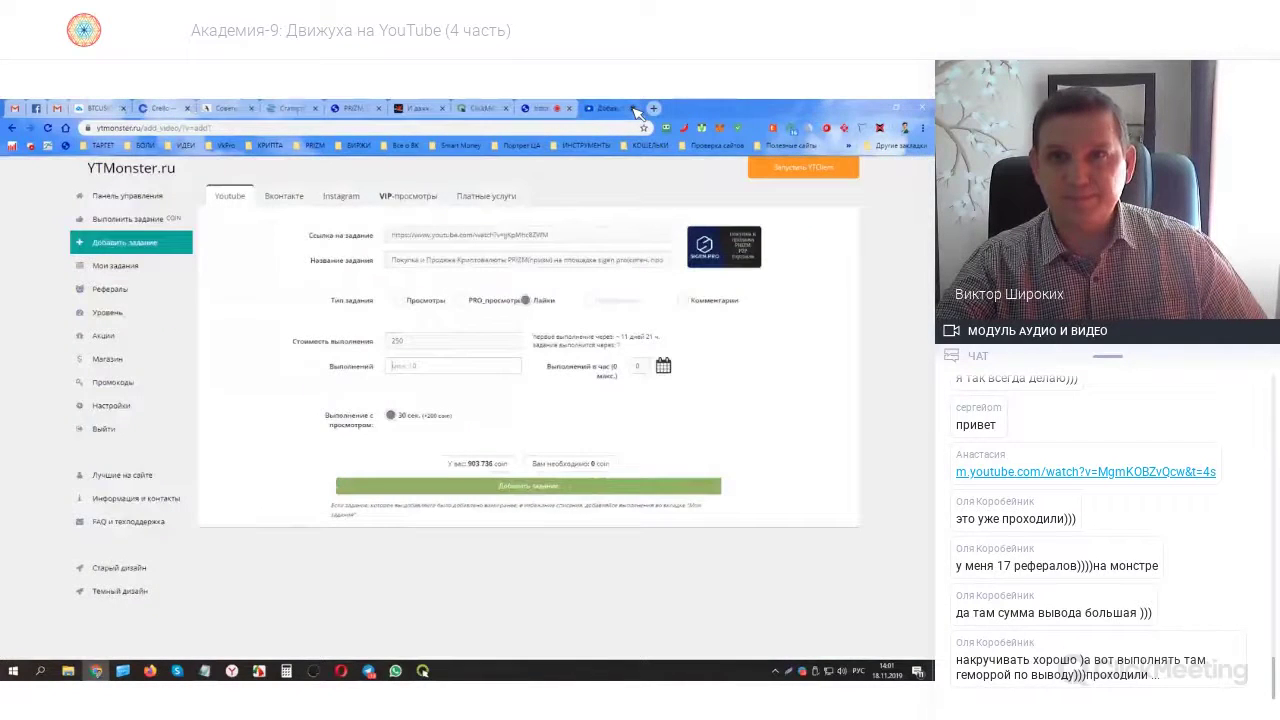
{"action": "left_click", "coordinate": [634, 108]}
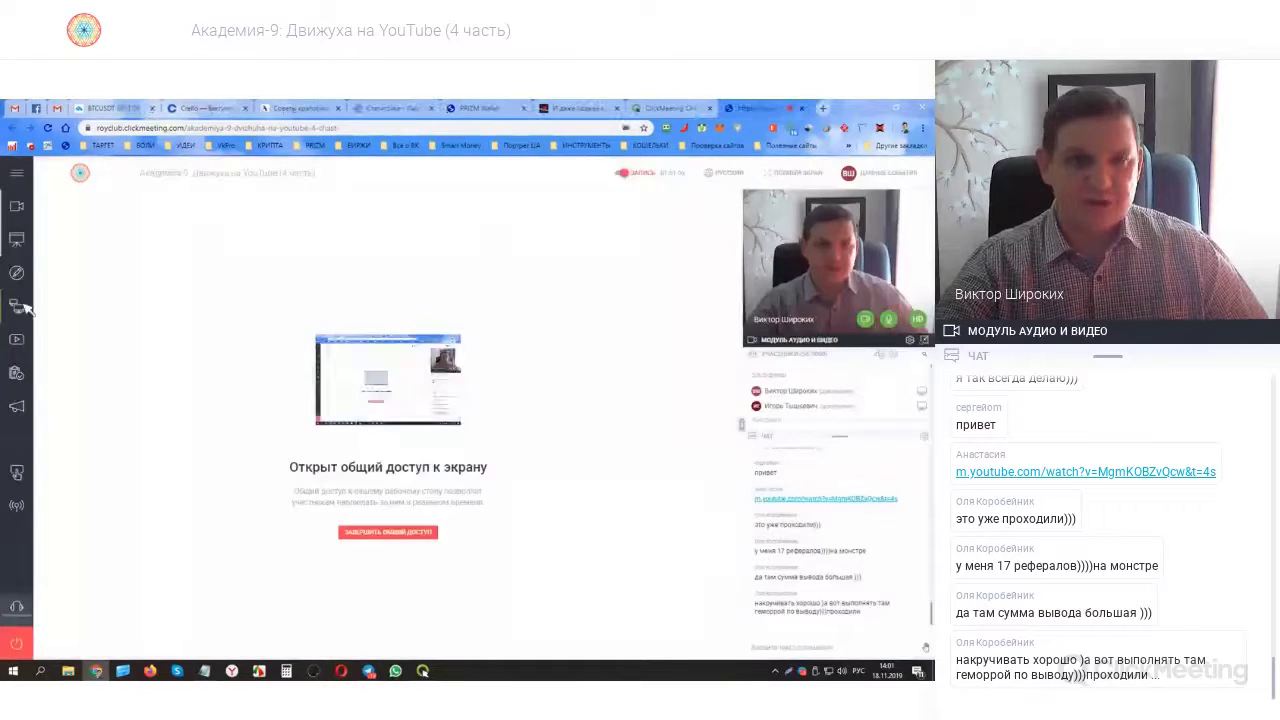
{"action": "left_click", "coordinate": [16, 239]}
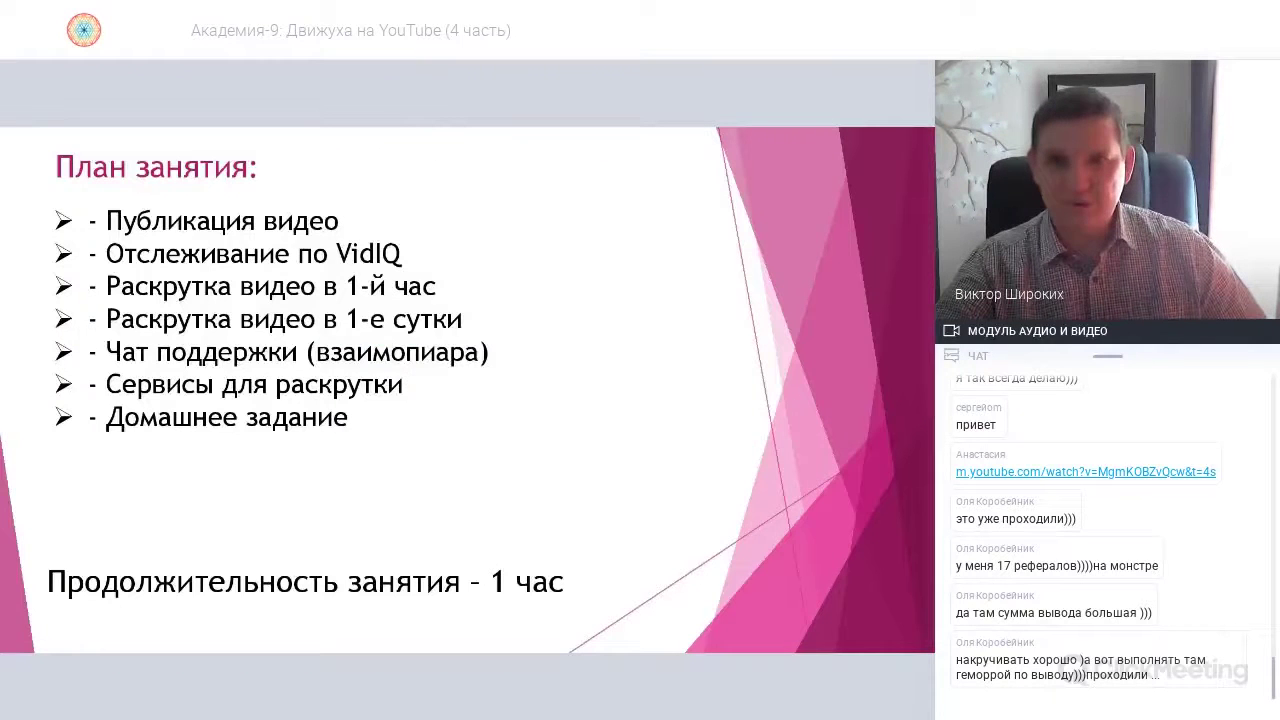